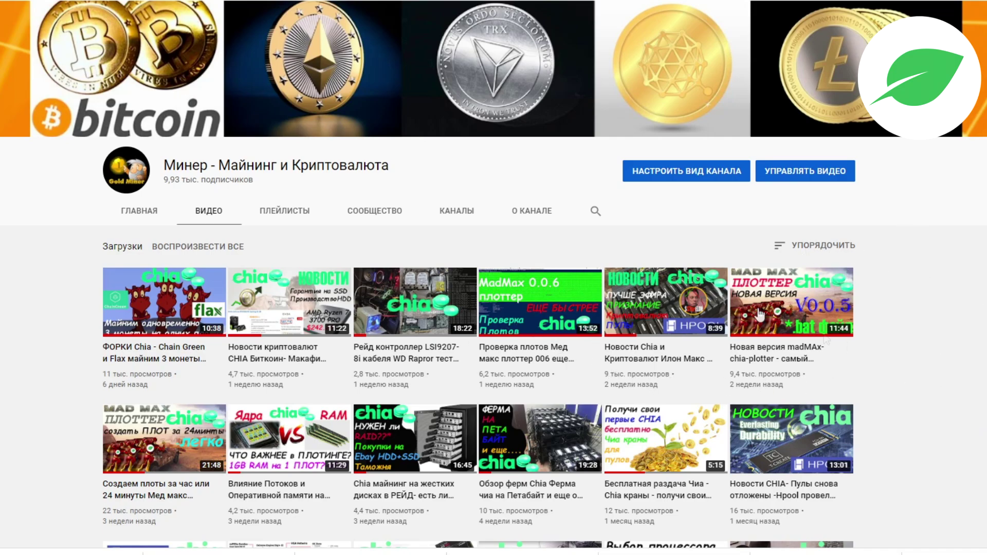
Open the channel's community posts and review the ones about plotting on WD VelociRaptor disks in RAID.
left_click(359, 212)
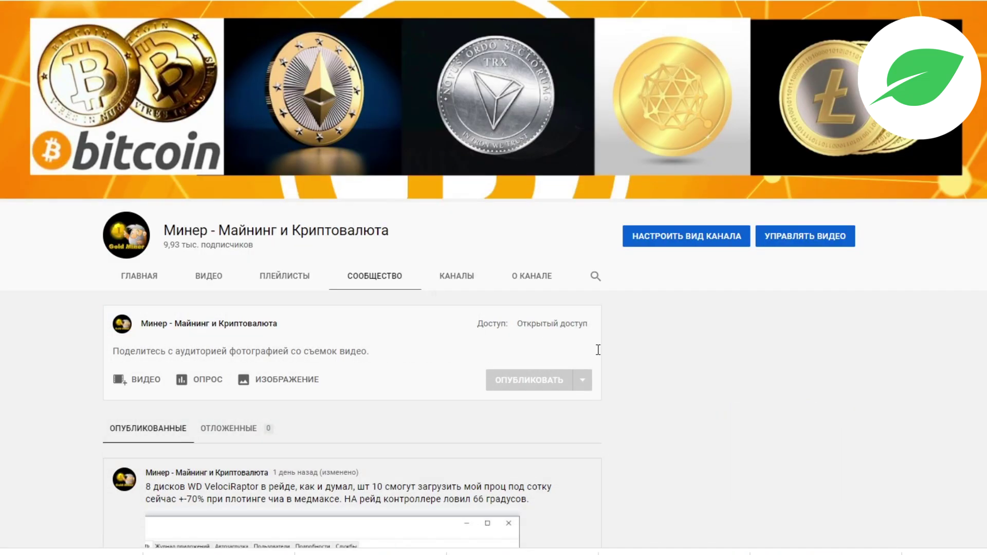
scroll(591, 342, "down", 6)
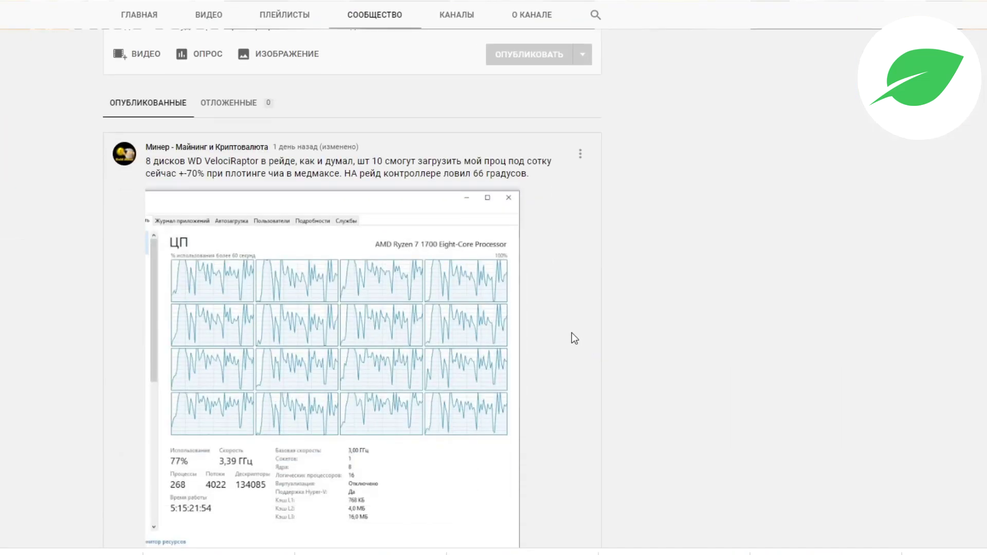
scroll(572, 337, "down", 3)
scroll(571, 337, "up", 3)
scroll(556, 295, "down", 10)
scroll(554, 295, "down", 3)
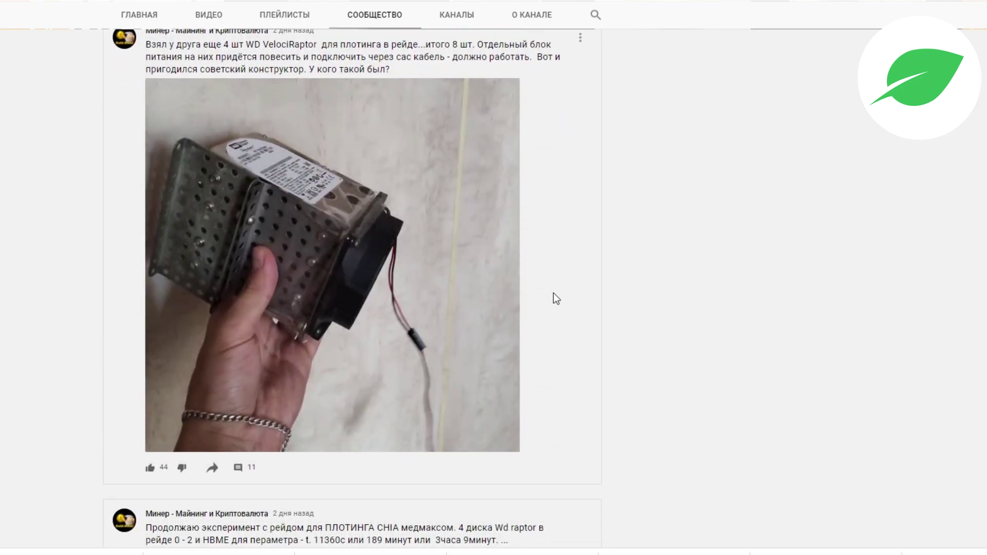
scroll(538, 296, "up", 2)
scroll(308, 161, "up", 1)
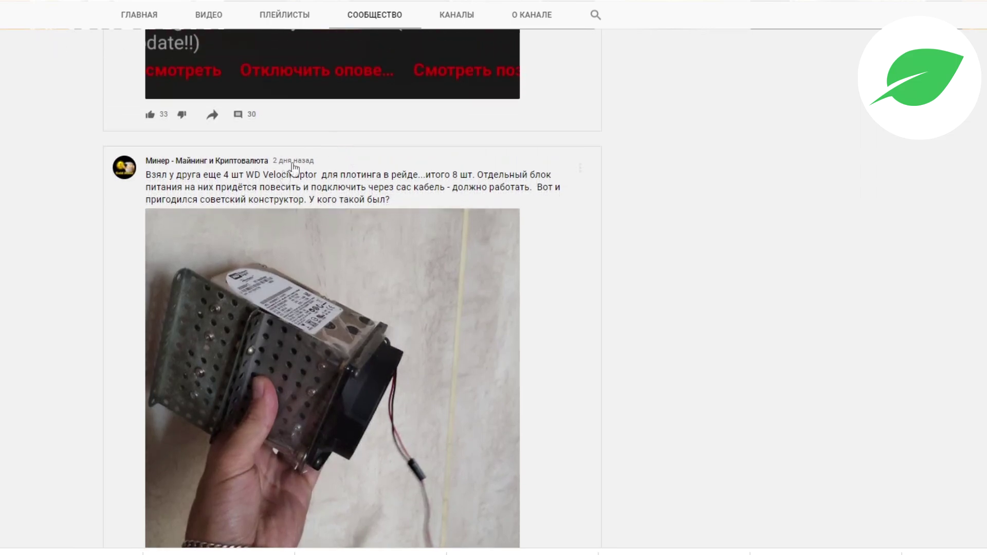
scroll(306, 248, "down", 1)
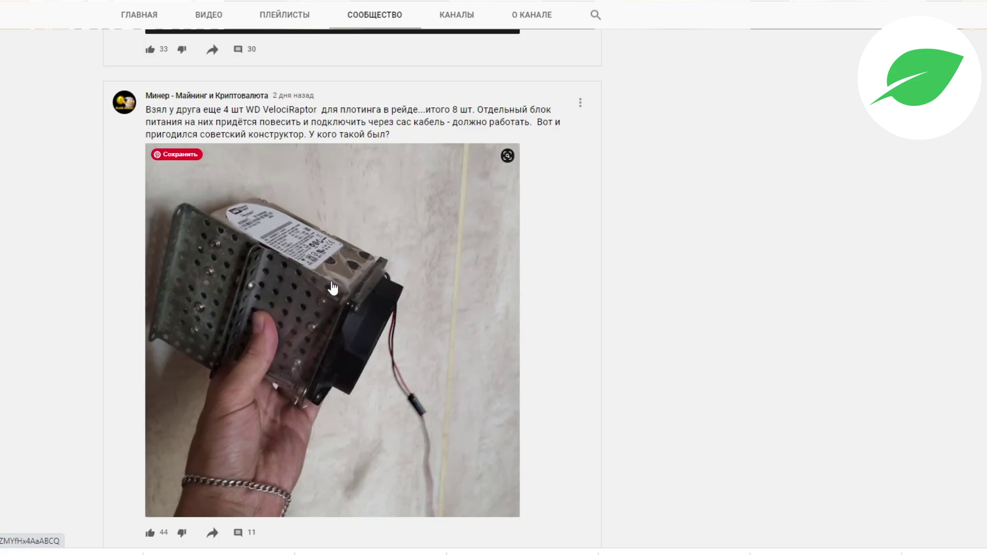
Examine the Chia network space growth in the community post's graph and on Chia Explorer's Netspace (PiB) chart.
scroll(334, 288, "down", 20)
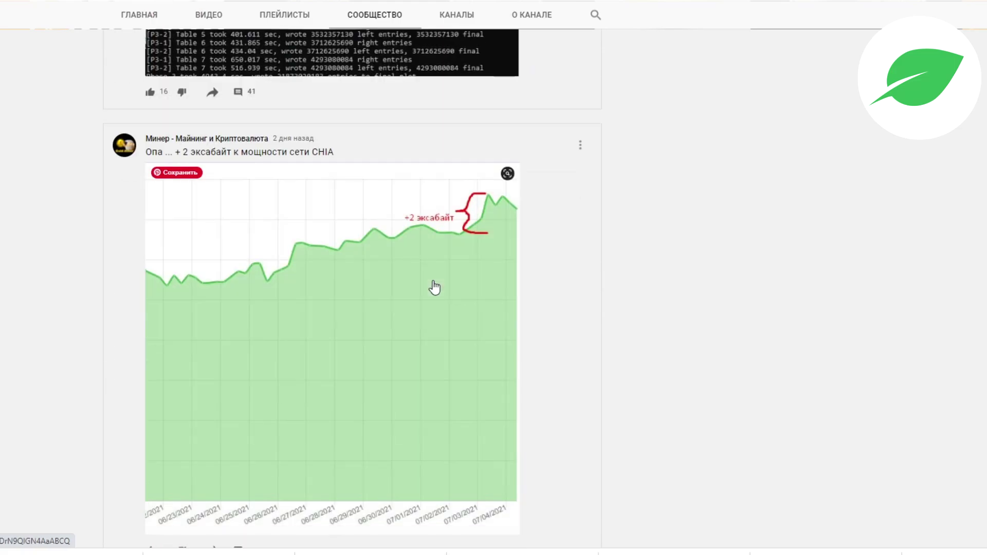
scroll(434, 330, "up", 5)
scroll(378, 314, "down", 20)
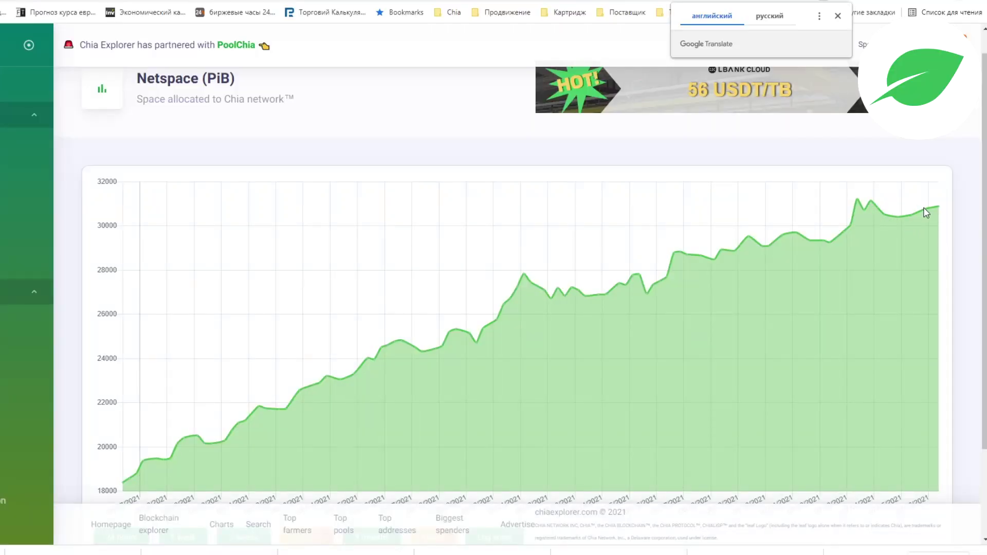
mouse_move(933, 215)
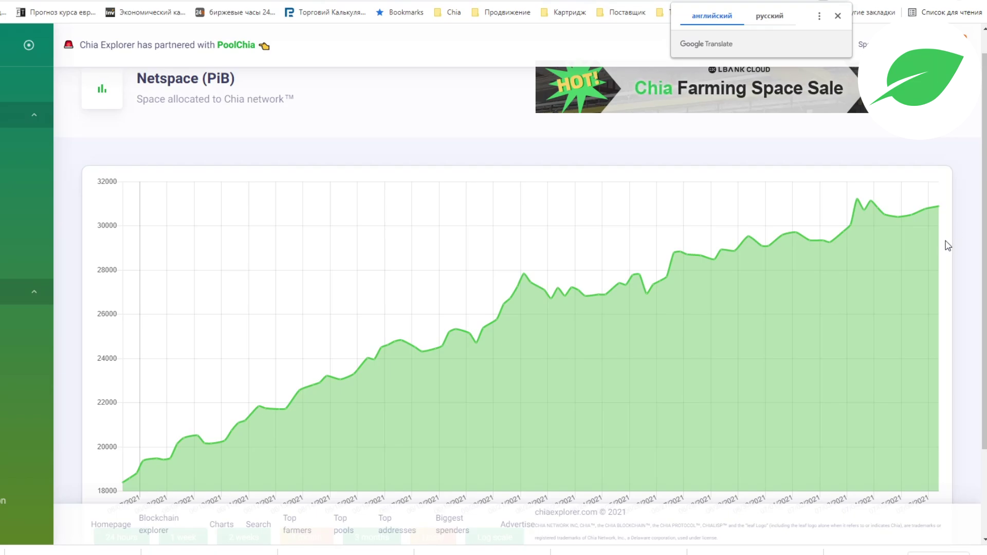
left_click(838, 16)
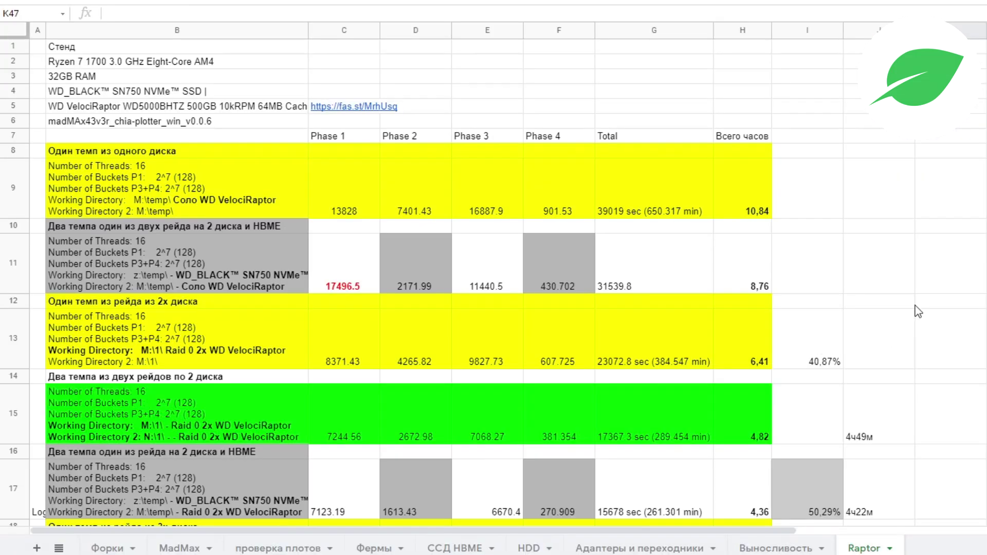
Switch to the plotting spreadsheet, look through the MadMax, Фермы, HDD, Адаптеры и переходники and Выносливость sheets, and return to Raptor.
left_click(914, 305)
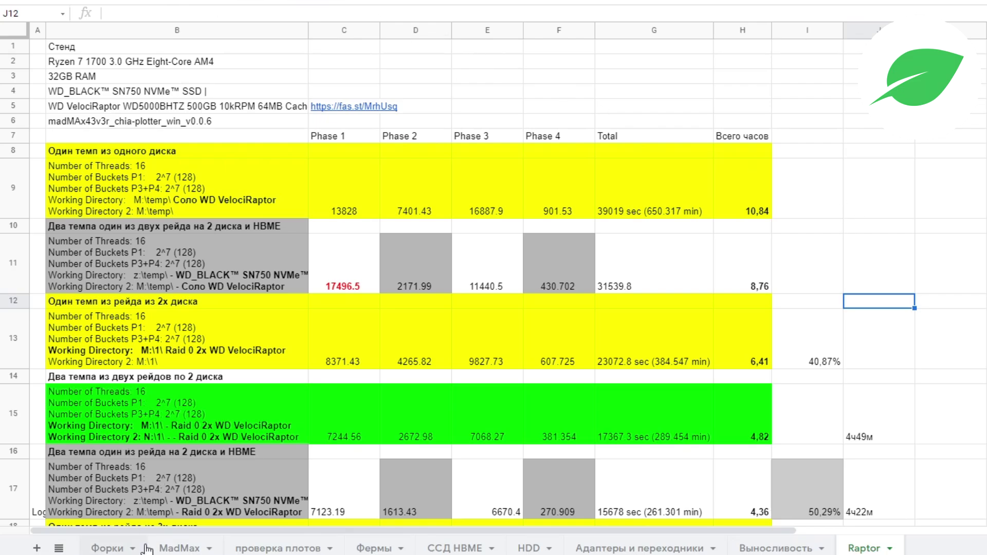
left_click(191, 550)
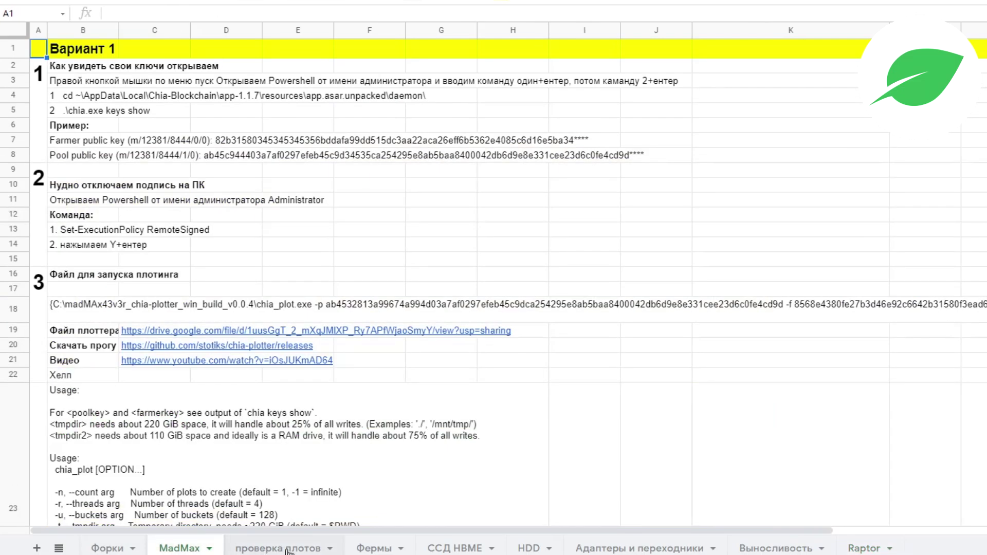
left_click(366, 551)
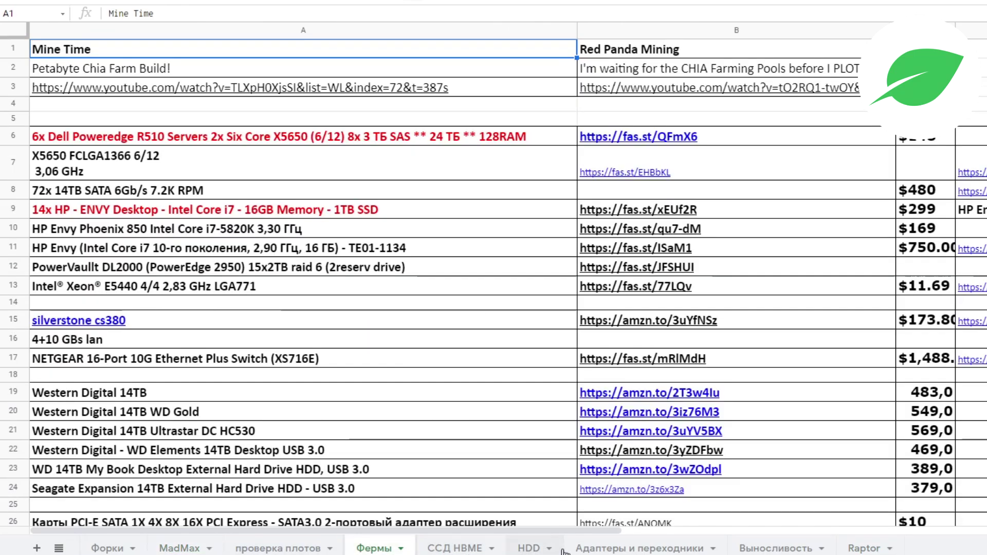
left_click(545, 550)
left_click(638, 549)
left_click(776, 549)
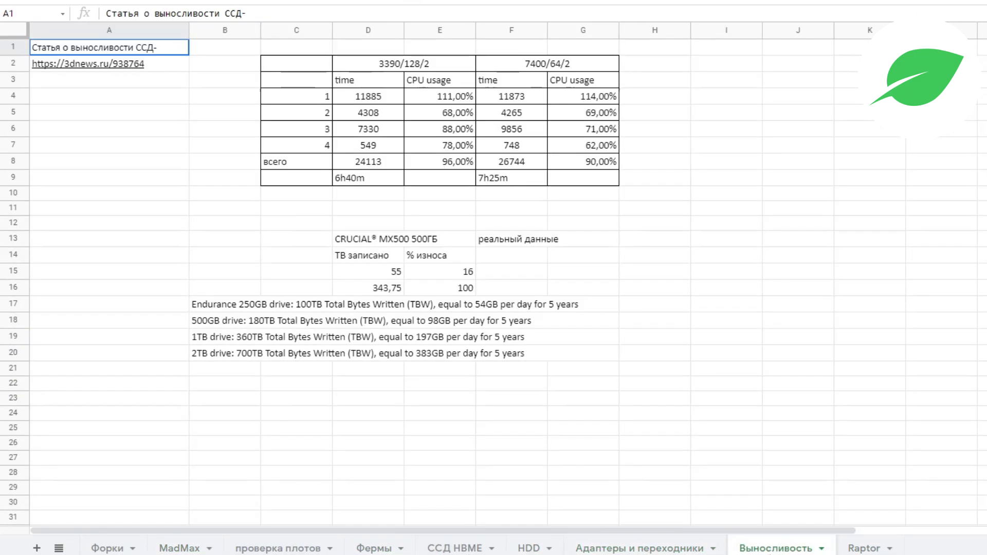
left_click(867, 549)
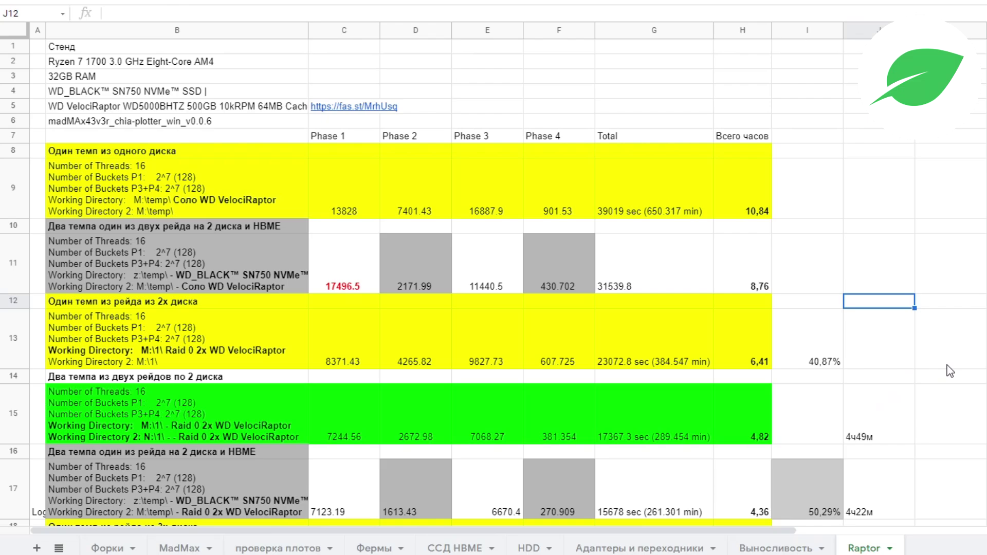
Go through the test bench specification in B2 to B6: processor, RAM, NVMe SSD, VelociRaptor disk and plotter version.
left_click(107, 62)
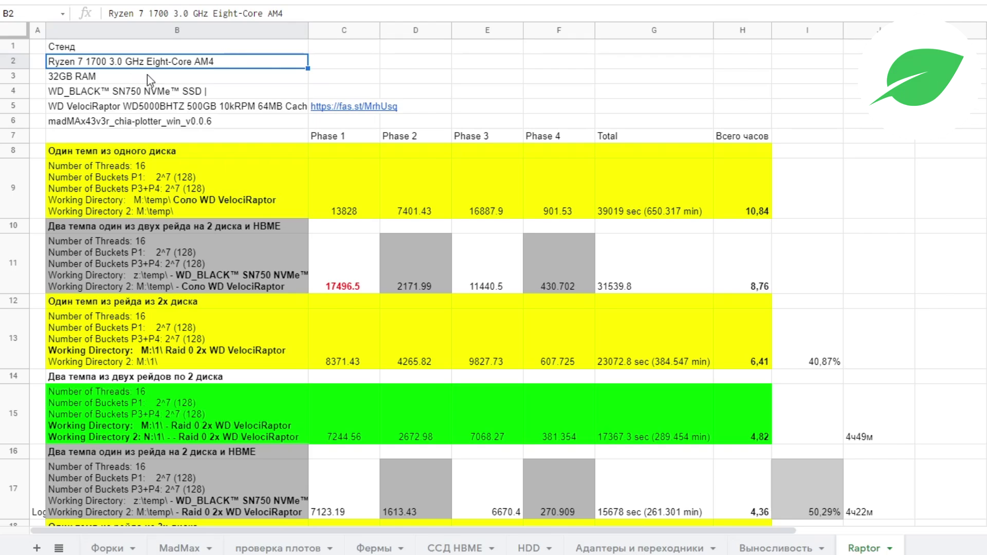
left_click(103, 77)
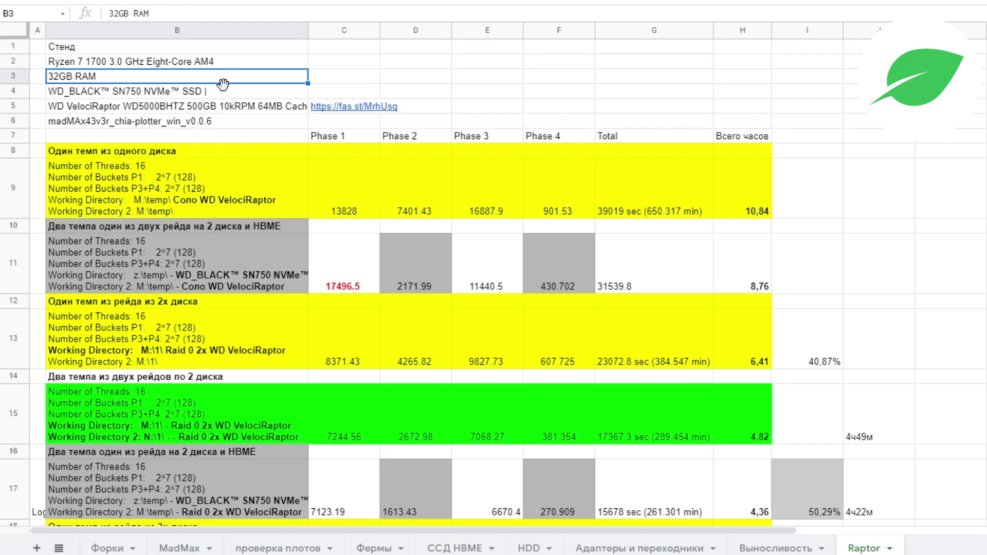
left_click(126, 94)
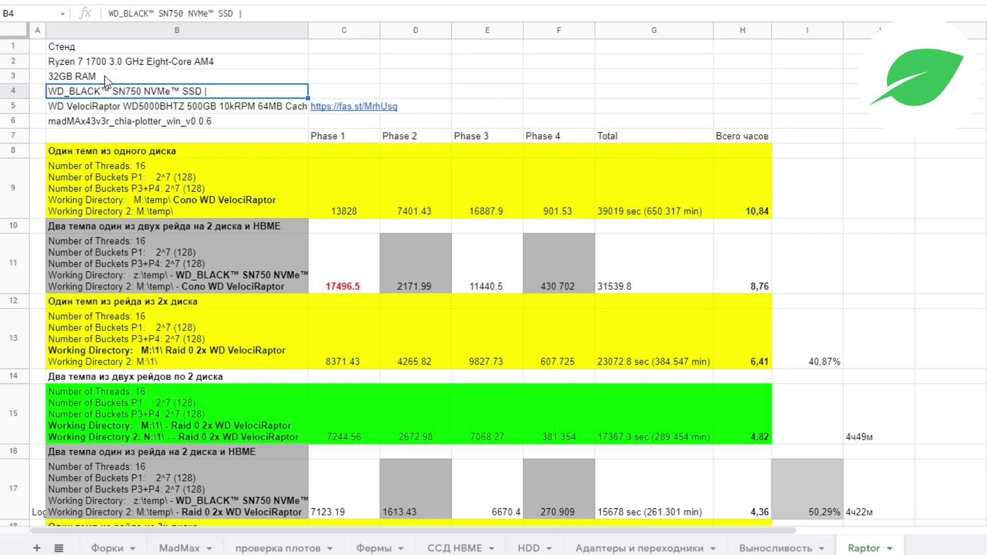
left_click(102, 109)
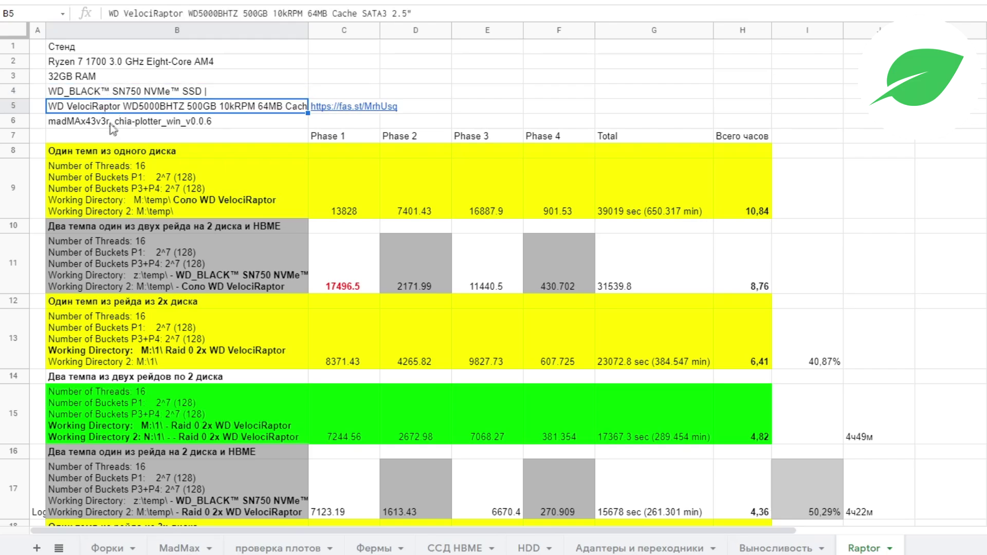
left_click(110, 126)
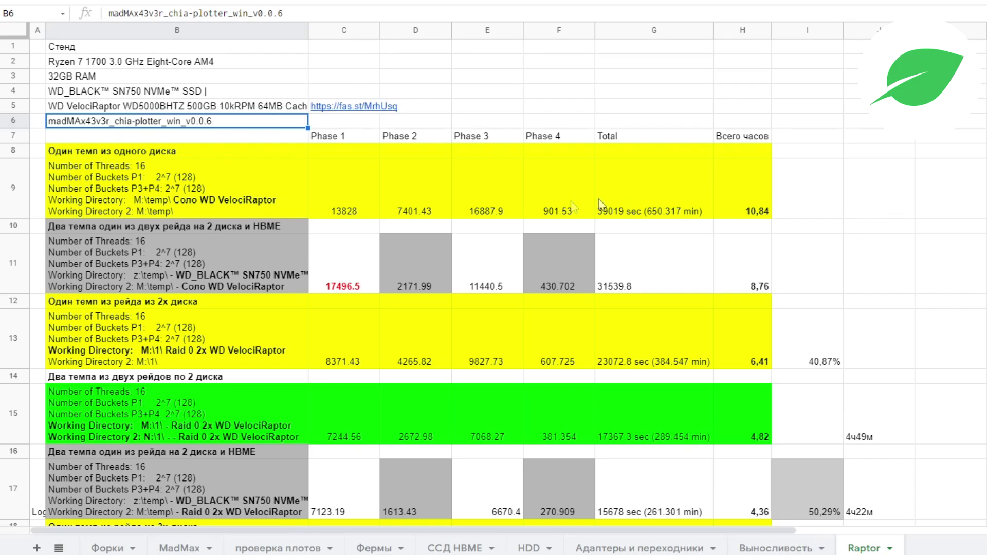
Examine the single-disk solo VelociRaptor test in row 9: its settings, the four phase times, the total and the hours.
left_click(192, 196)
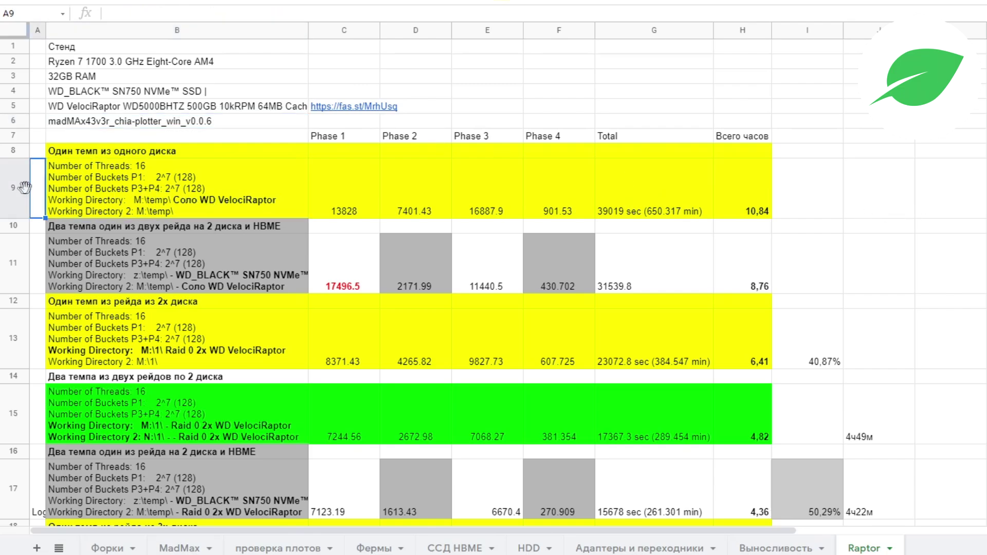
left_click(16, 186)
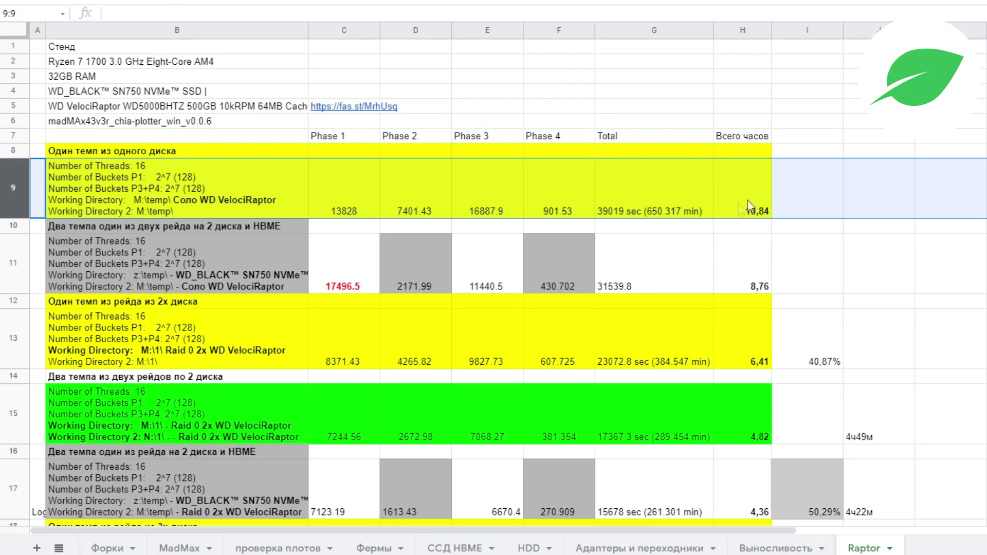
left_click(809, 190)
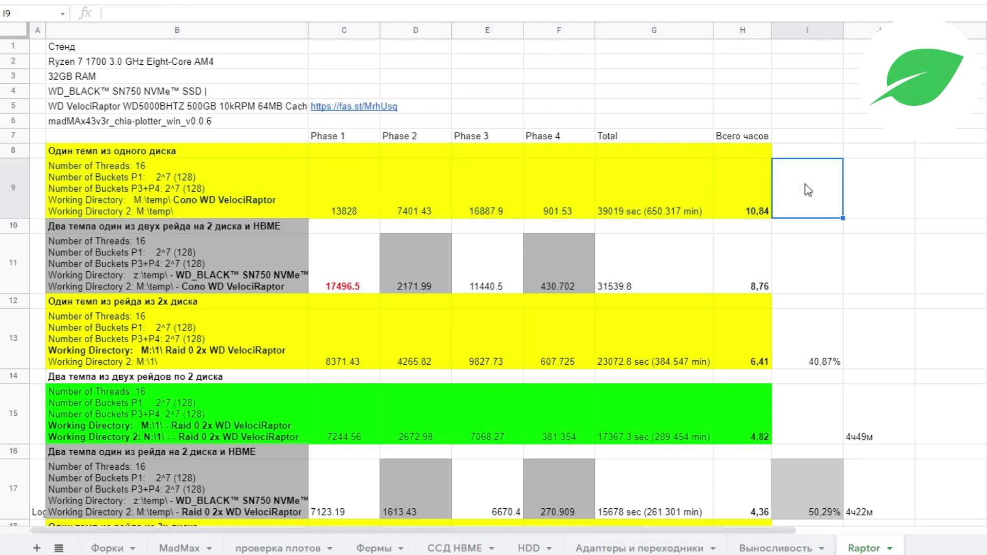
left_click(747, 195)
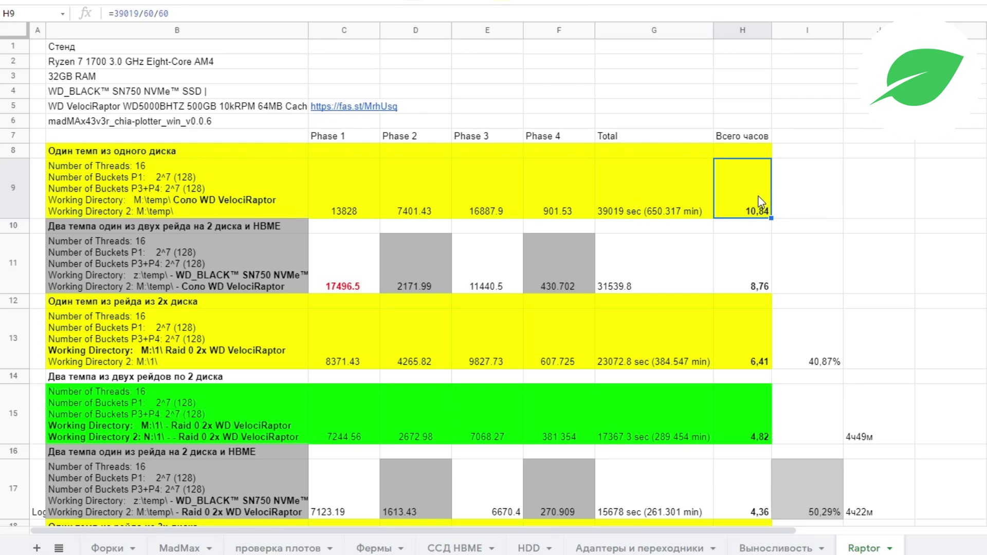
left_click(236, 211)
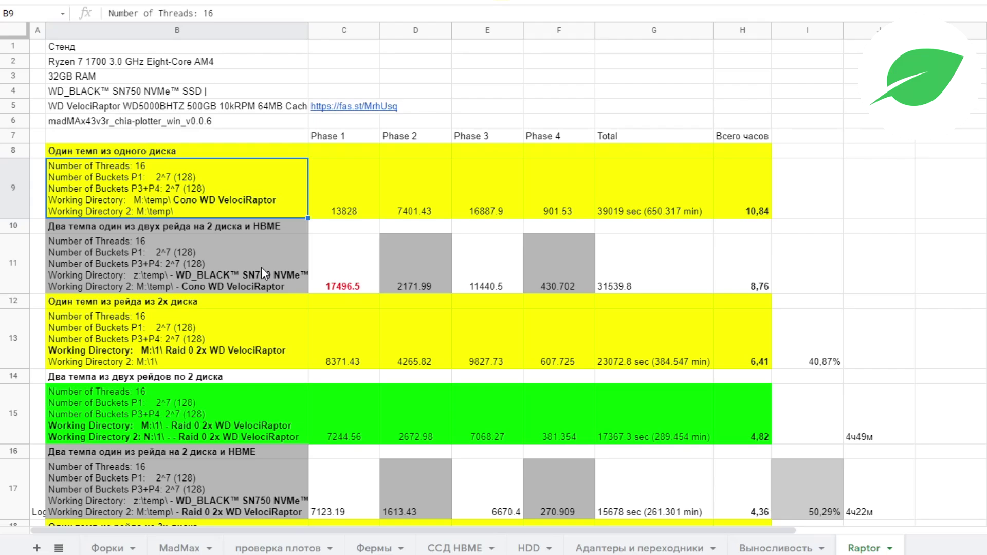
left_click(350, 201)
left_click(401, 188)
left_click(488, 191)
left_click(566, 196)
left_click(623, 202)
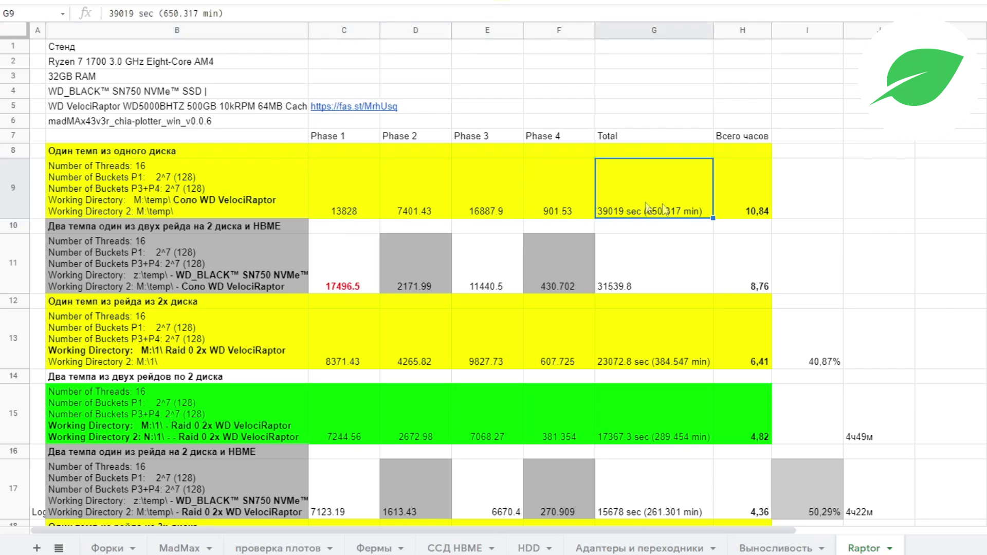
left_click(723, 210)
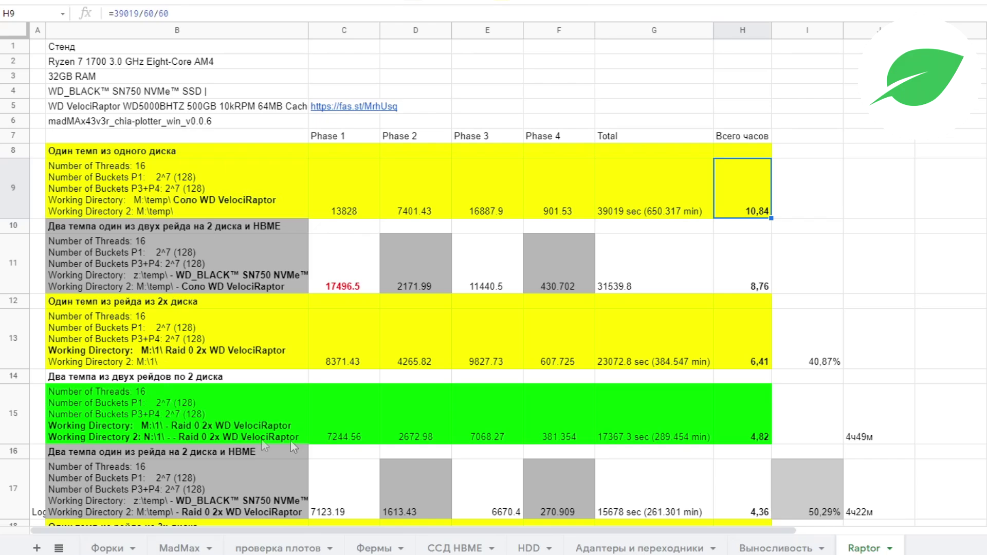
left_click(233, 209)
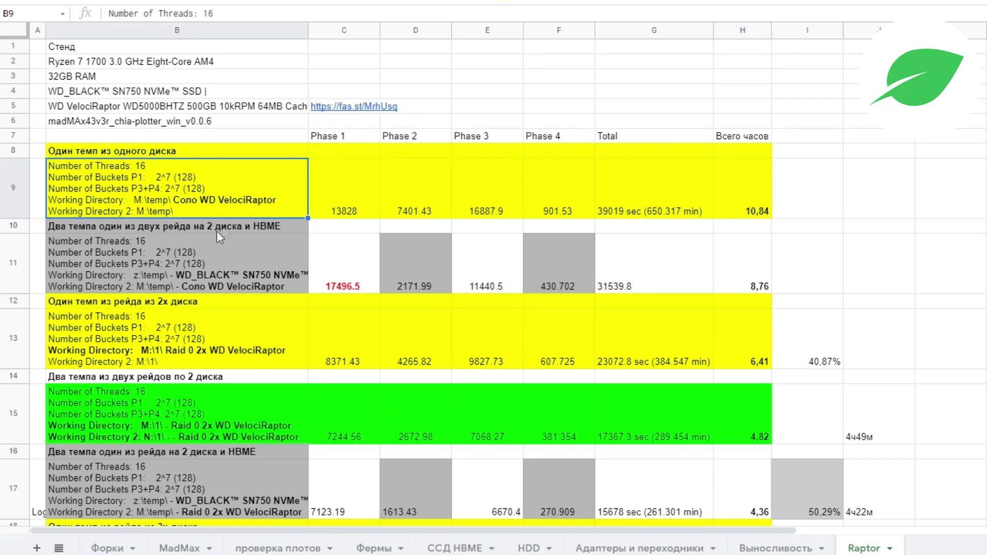
Compare the settings and total hours of the NVMe plus solo VelociRaptor test in row 11 with the single-disk result in H9.
left_click(195, 251)
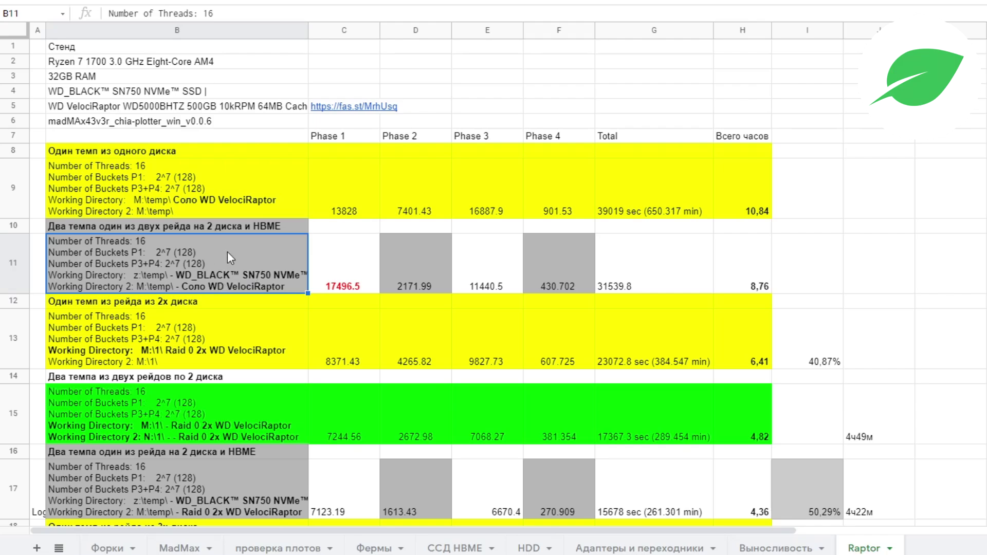
left_click(730, 211)
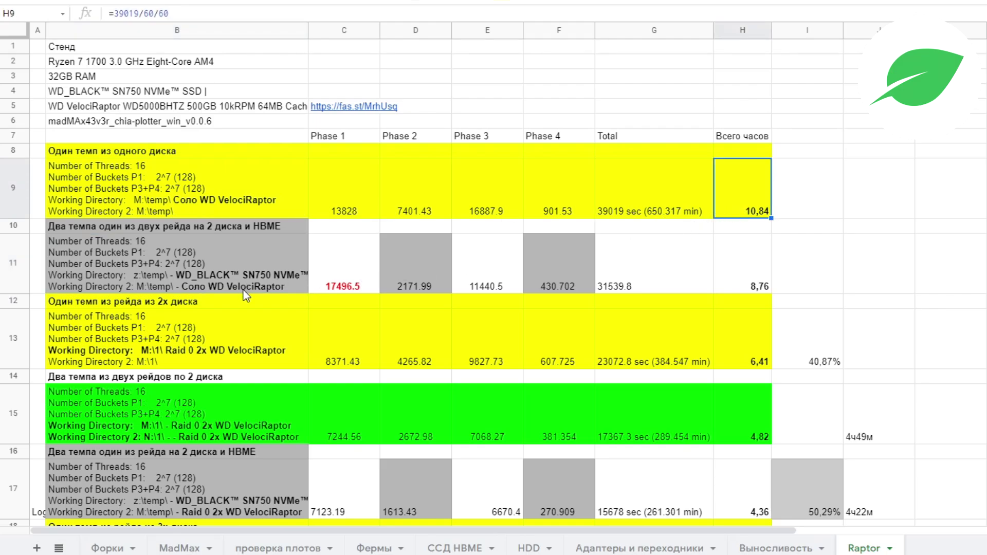
left_click(227, 287)
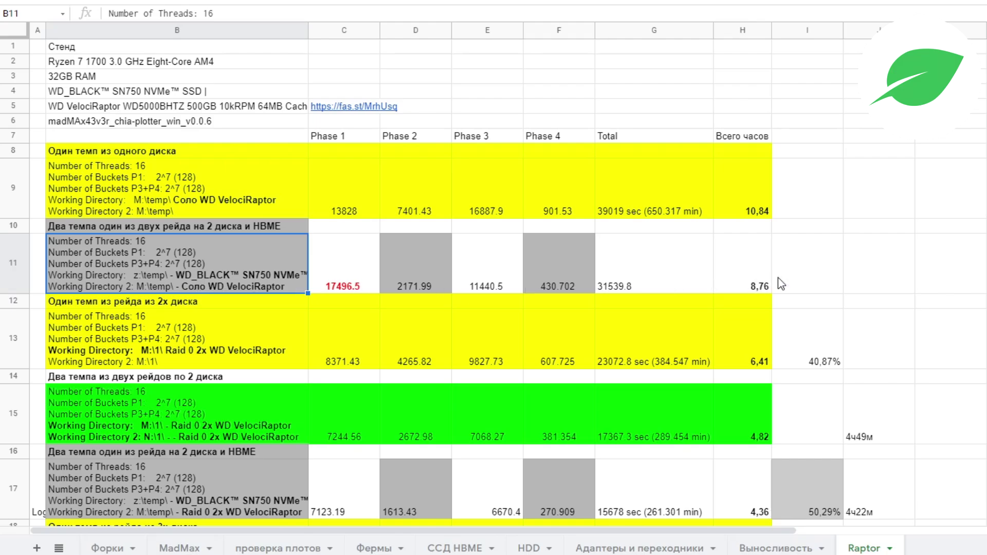
left_click(752, 283)
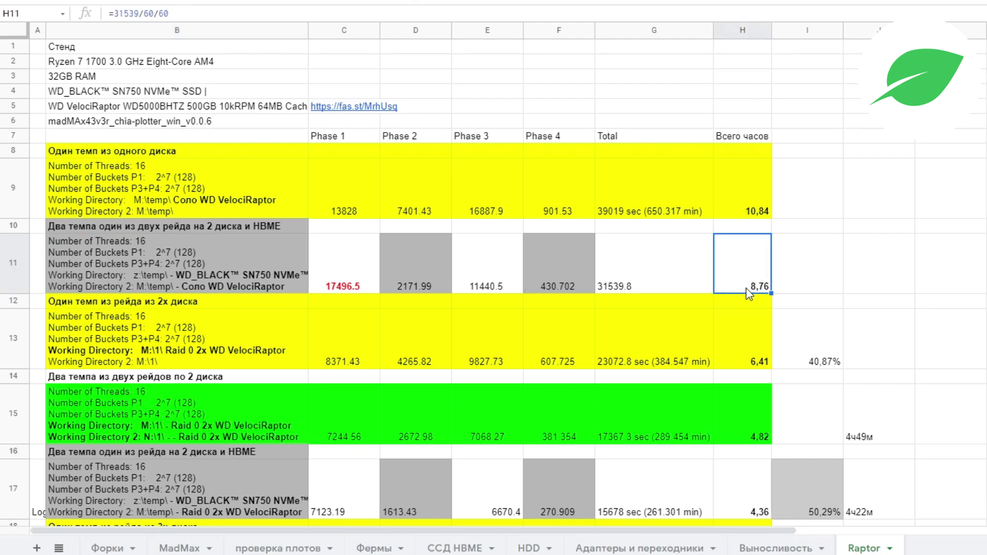
left_click(203, 289)
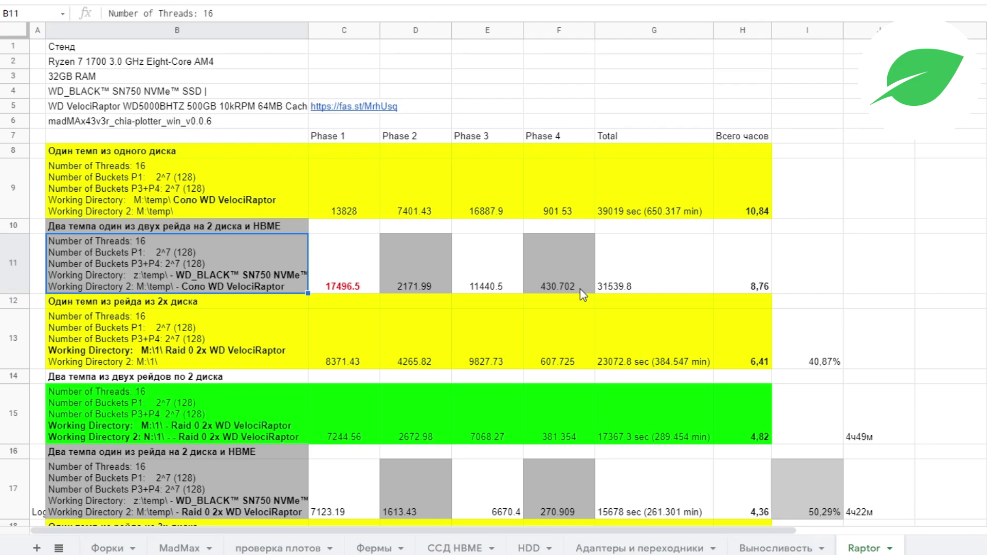
left_click(756, 266)
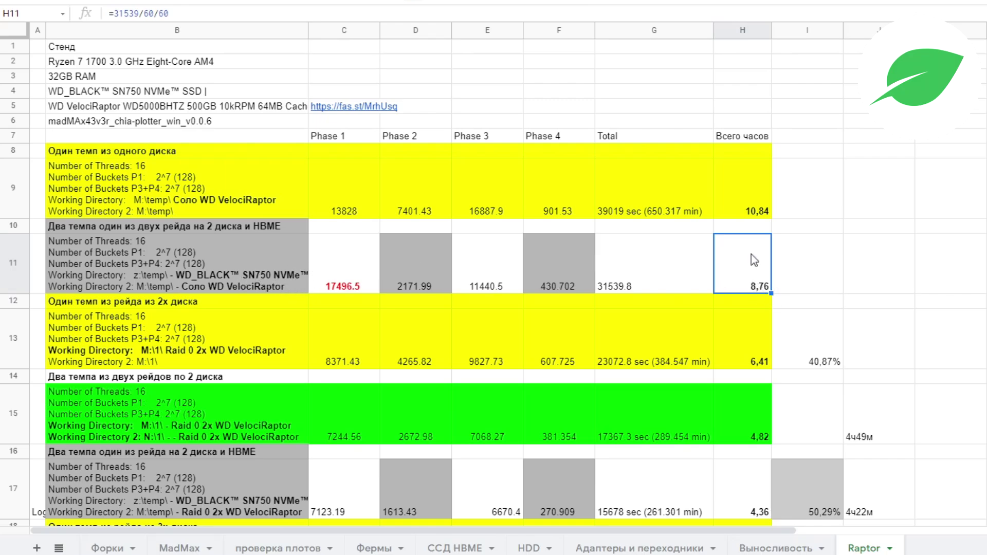
Check the settings and total hours of the two-disk Raid 0 VelociRaptor test in row 13.
scroll(733, 275, "down", 2)
left_click(199, 279)
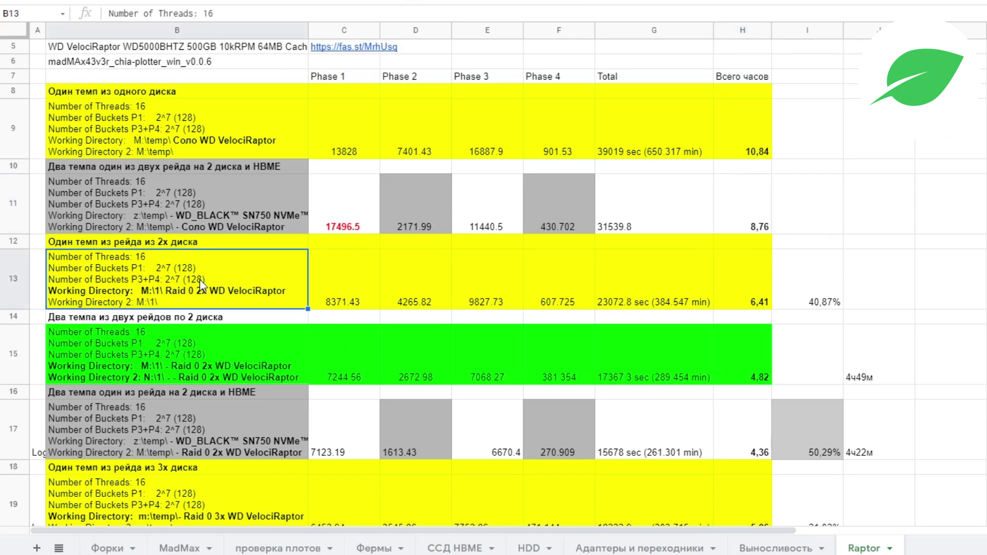
left_click(739, 285)
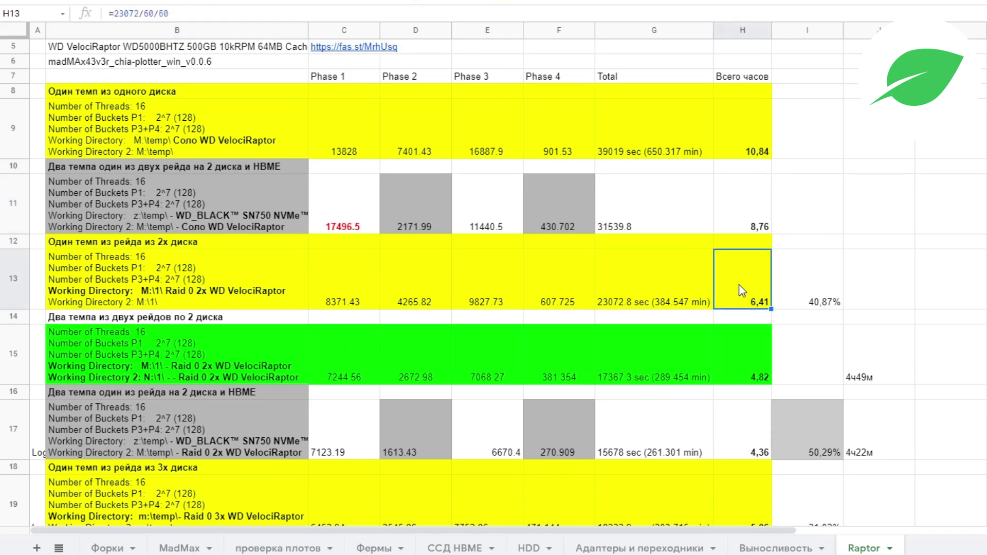
Inspect the percentage formula in I13 that compares the two-disk Raid 0 hours in H13 with the single-disk hours in H9.
left_click(823, 302)
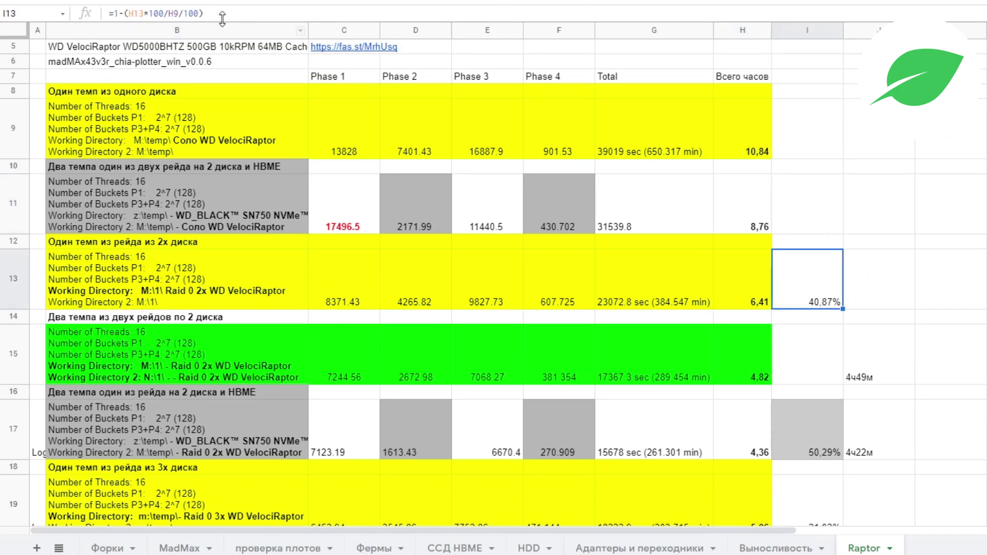
double_click(818, 303)
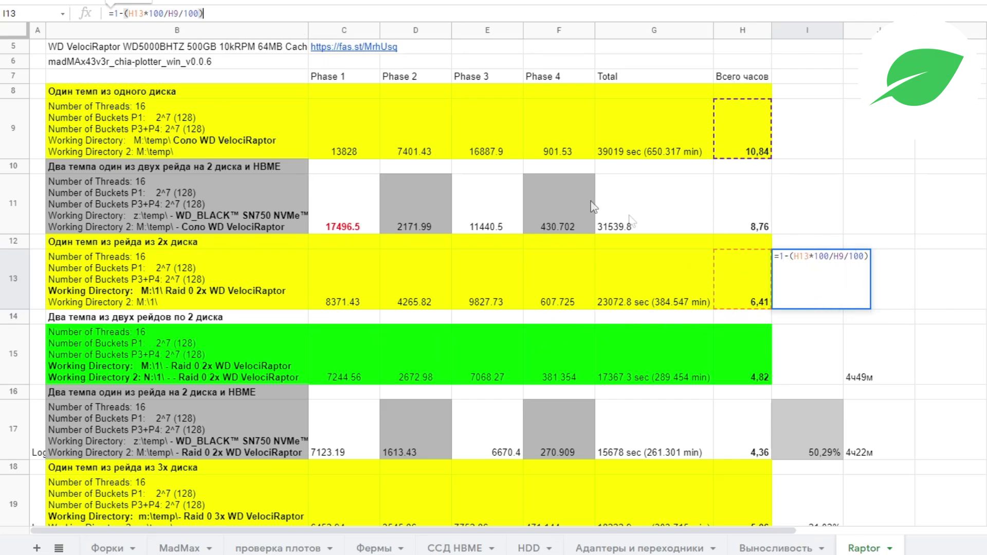
key("Escape")
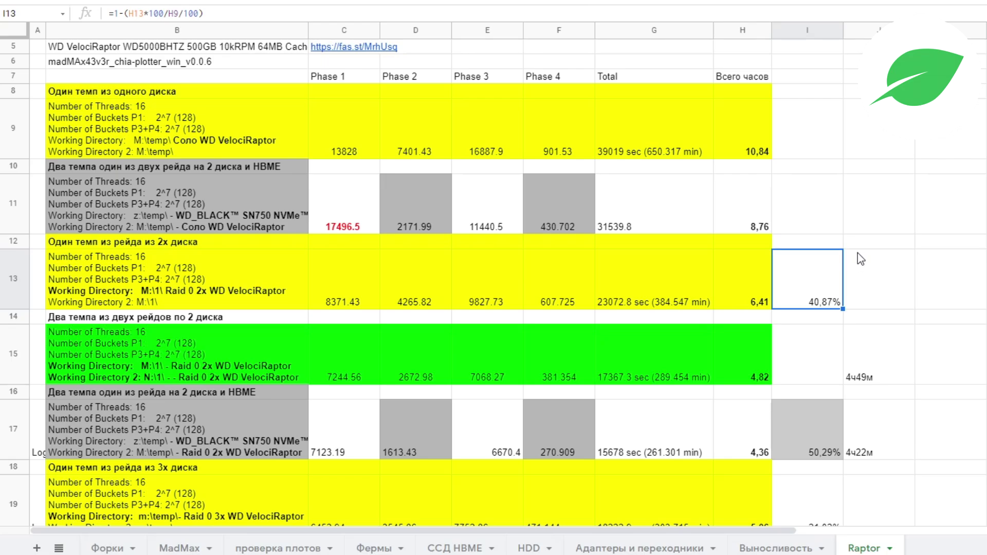
left_click(136, 112)
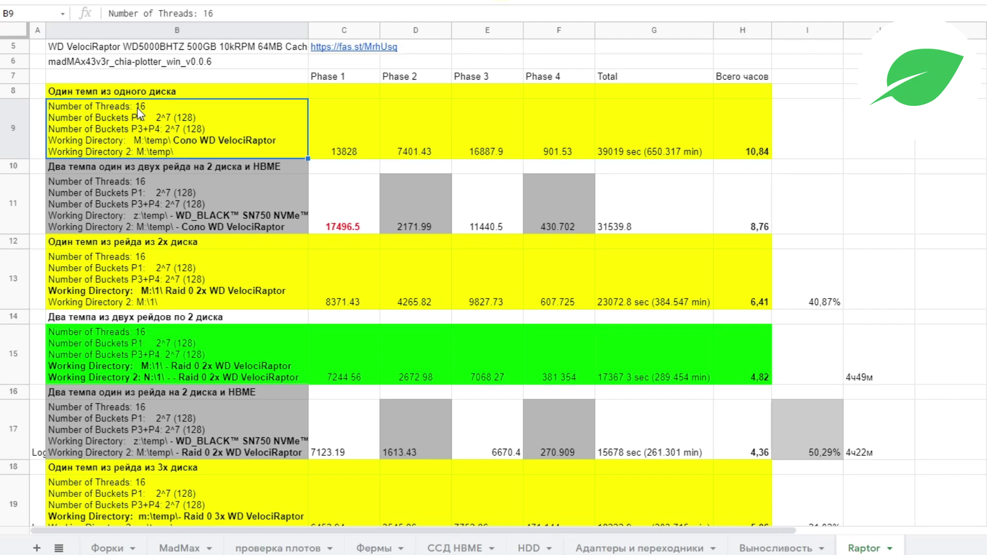
left_click(828, 277)
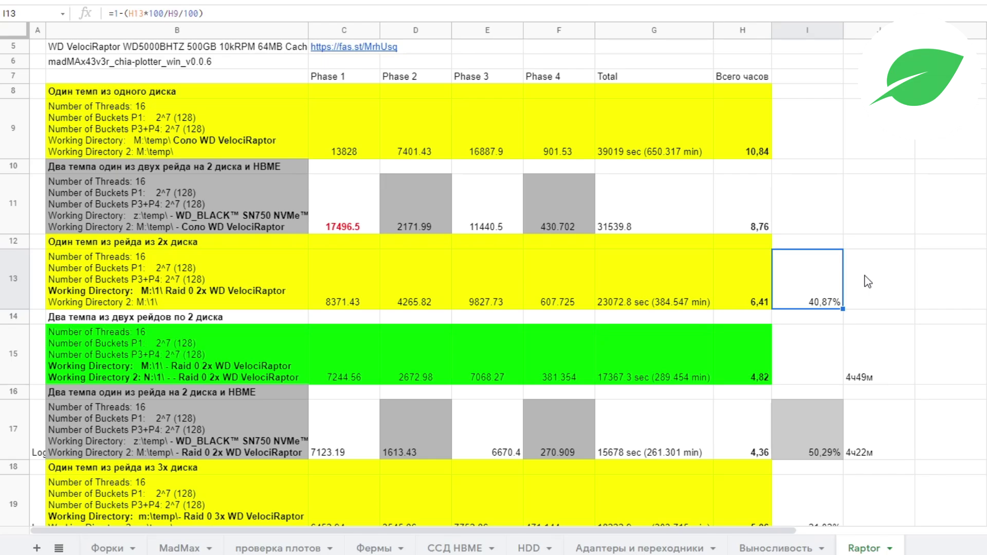
Check the settings and total hours of the row 15 test that uses two Raid 0 arrays of two VelociRaptors.
left_click(209, 359)
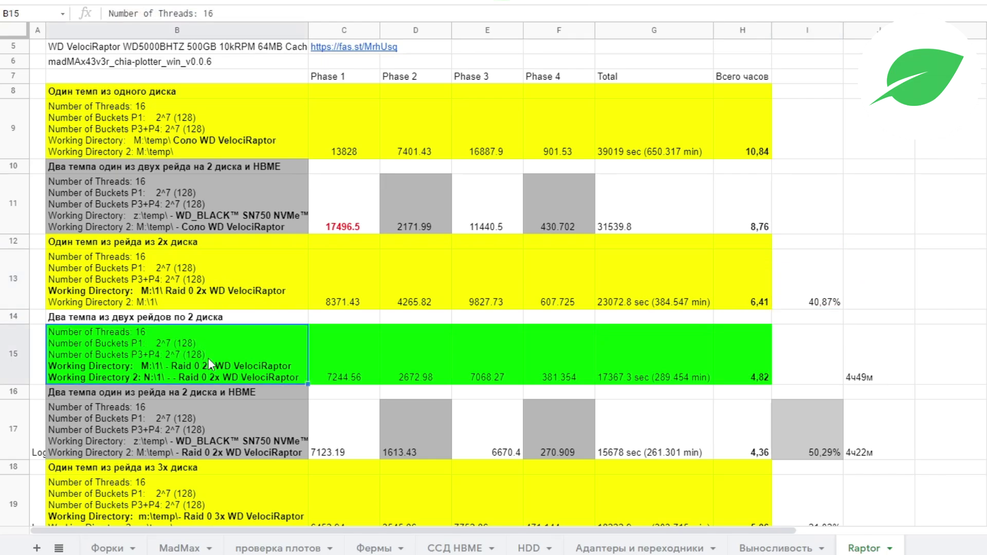
left_click(15, 349)
left_click(119, 353)
left_click(750, 377)
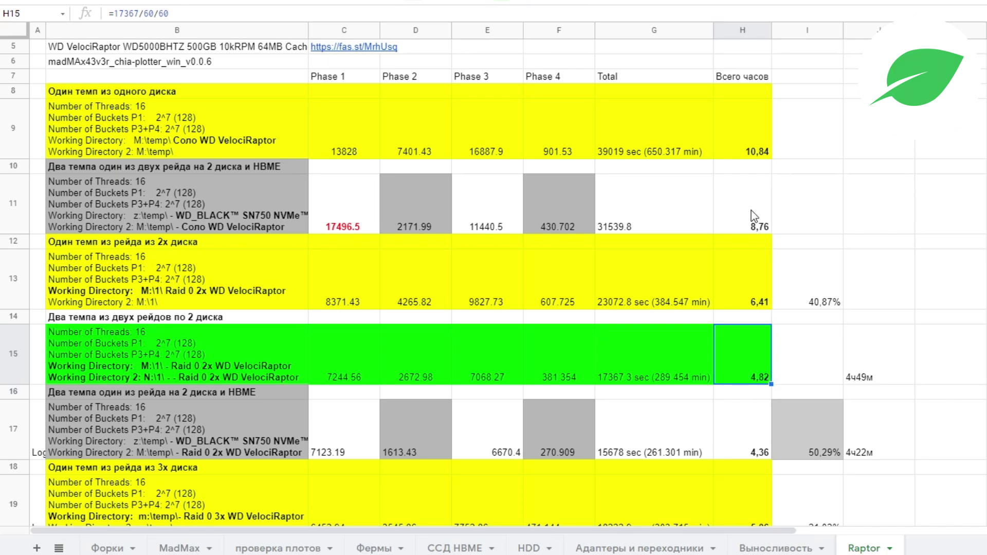
Review the NVMe plus two-disk Raid 0 settings in B17 and compare the hours in H17 with those in H15.
left_click(174, 226)
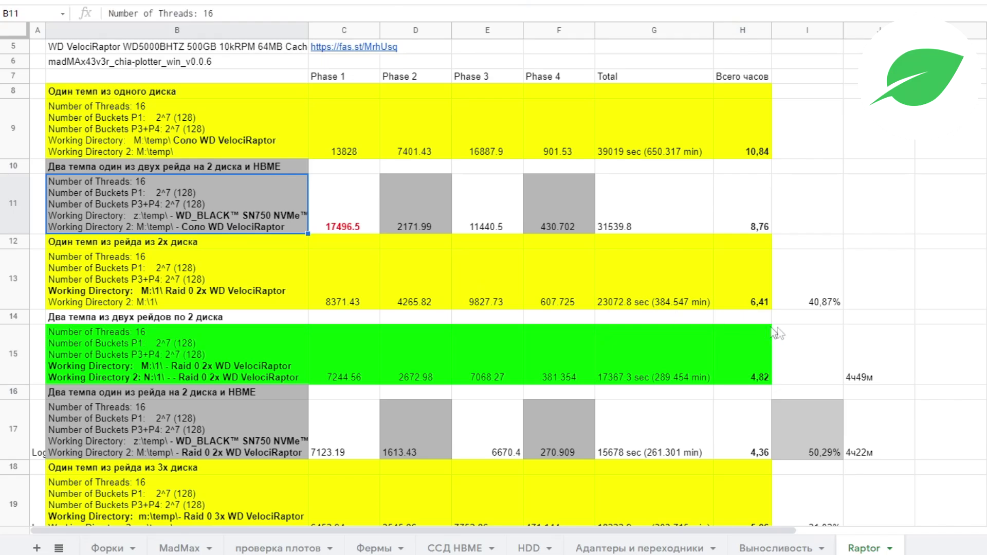
scroll(239, 435, "down", 1)
left_click(287, 383)
scroll(408, 377, "down", 1)
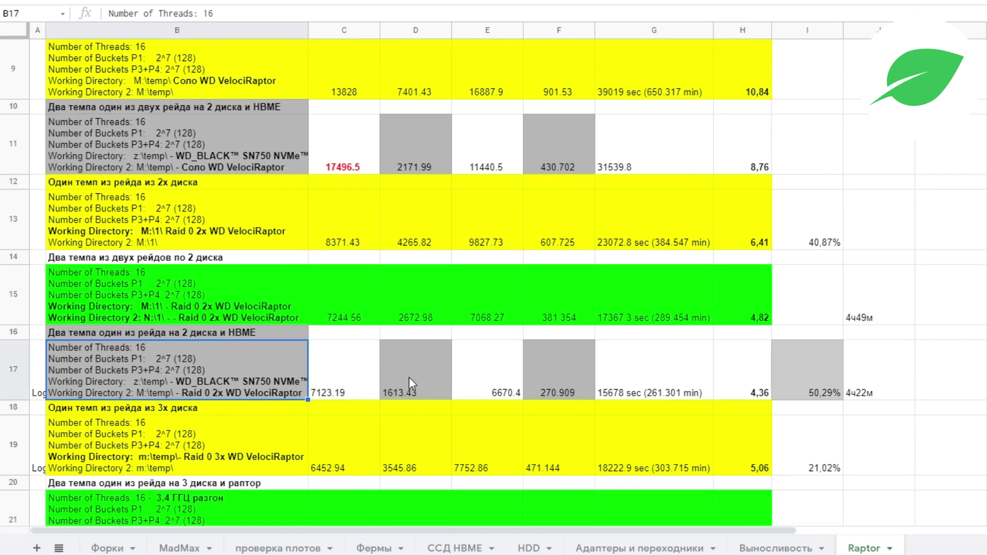
scroll(408, 378, "down", 1)
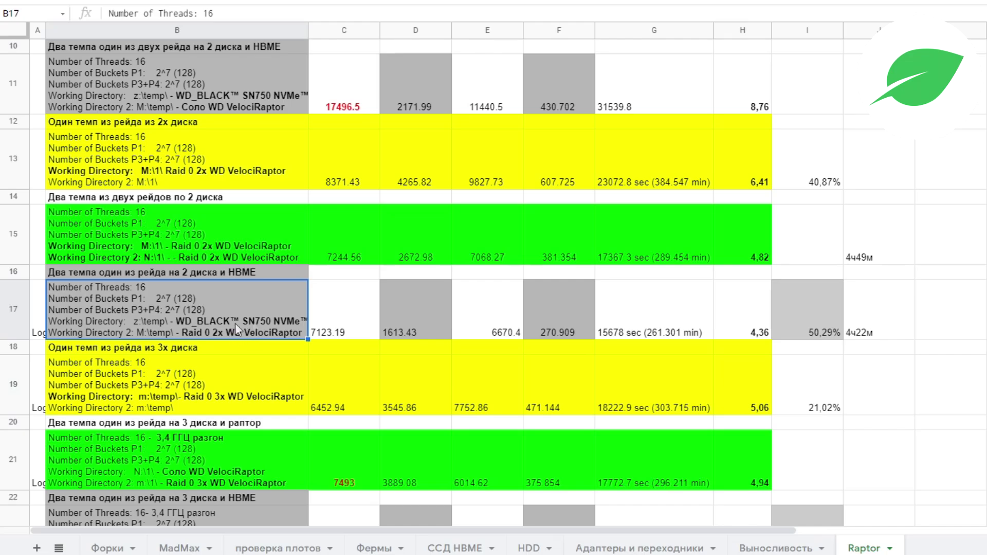
left_click(755, 262)
left_click(734, 329)
Compare the NVMe plus Raid 0 test in row 17 with the NVMe plus solo test in row 11, including the formula in I17.
left_click(39, 92)
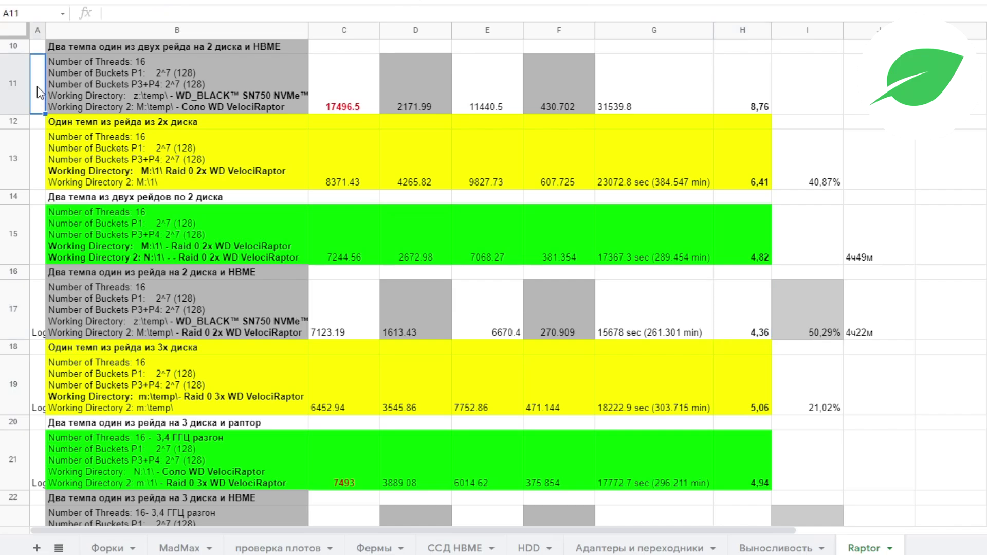
left_click(12, 87)
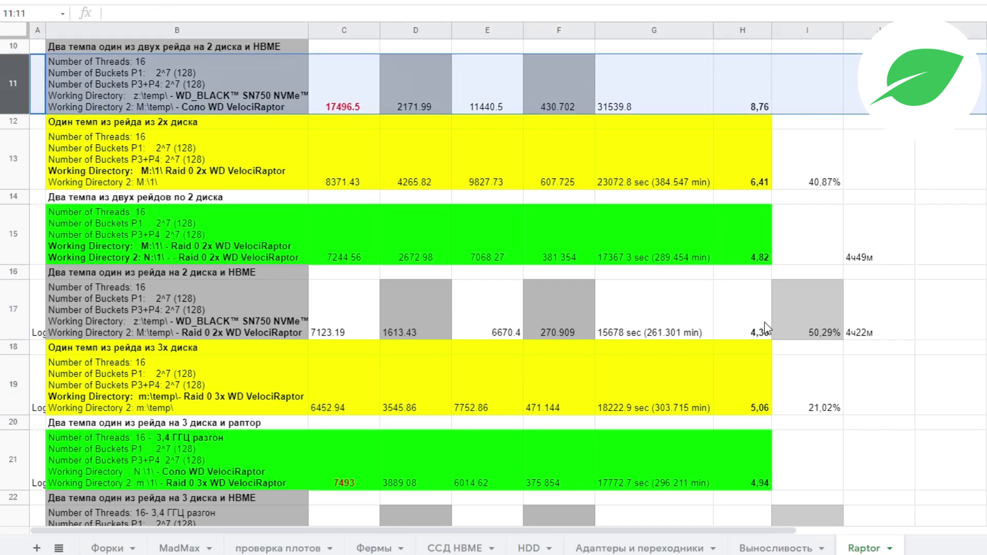
left_click(17, 303)
left_click(205, 334)
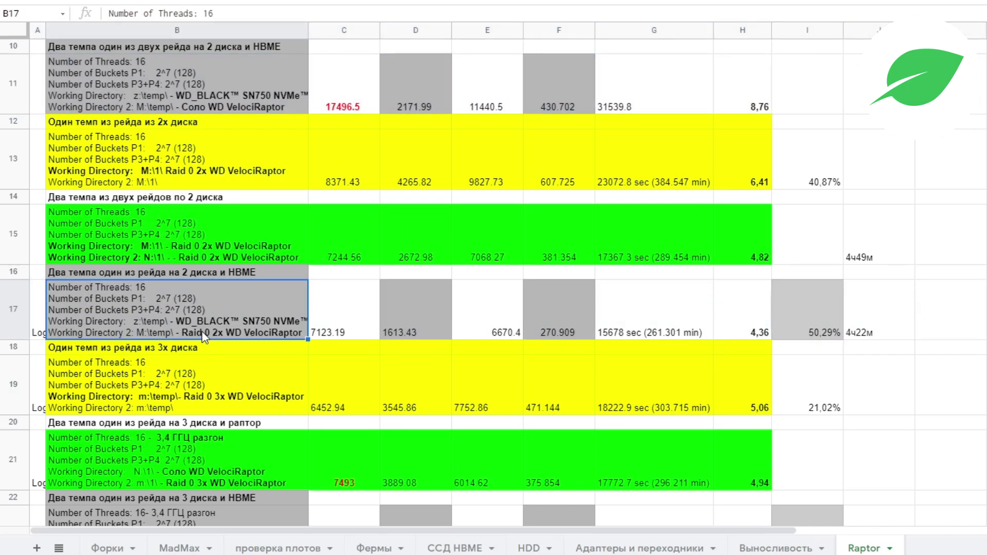
left_click(790, 321)
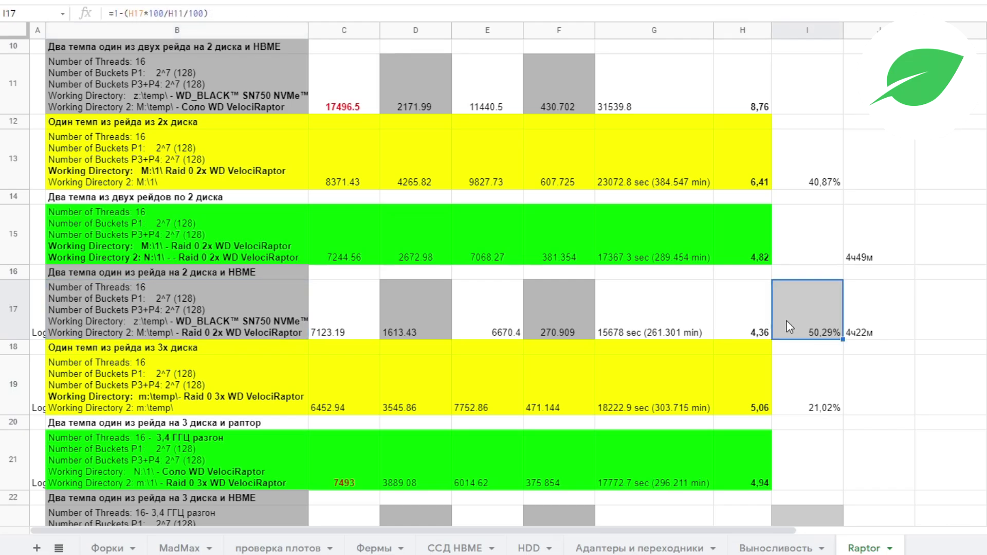
left_click_drag(147, 109, 757, 73)
left_click_drag(98, 316, 744, 333)
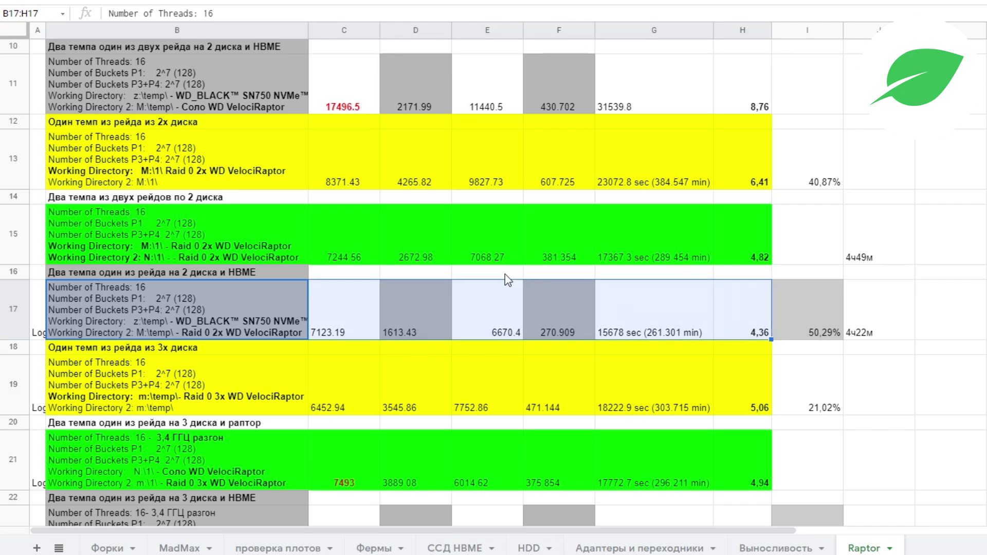
left_click(746, 317)
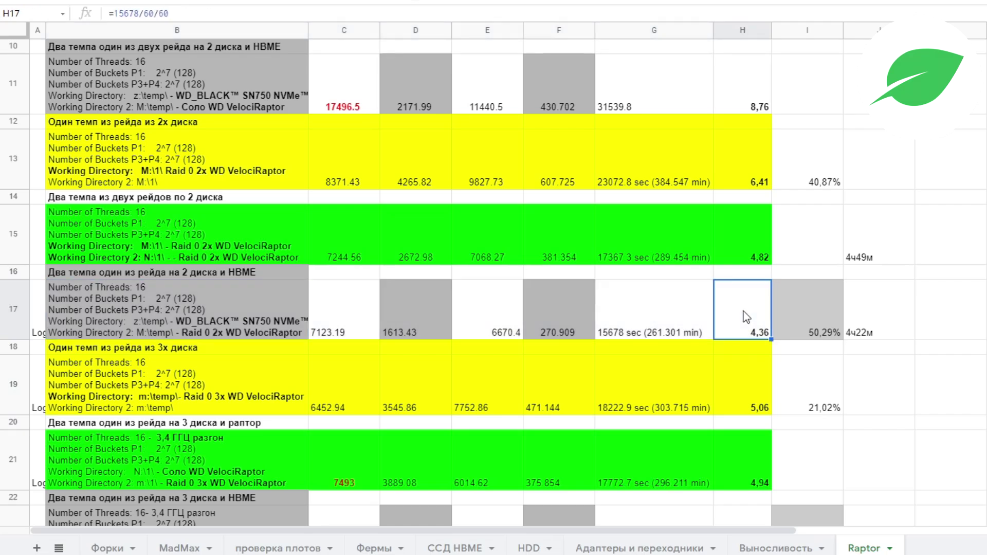
Compare the three-disk Raid 0 test in row 19 with the two-disk test in row 13 and inspect the formula in I19.
left_click(159, 385)
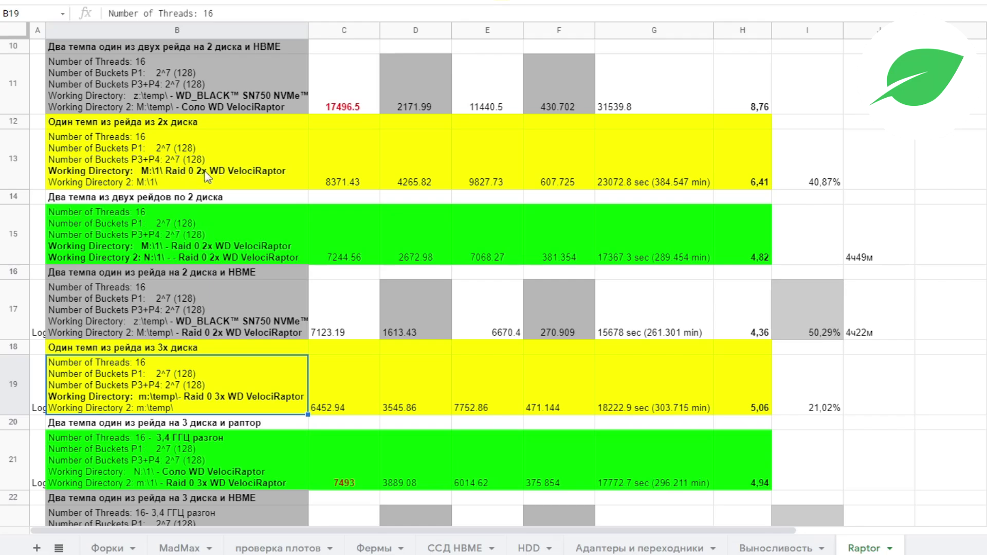
left_click(179, 165)
left_click(17, 160)
left_click(767, 180)
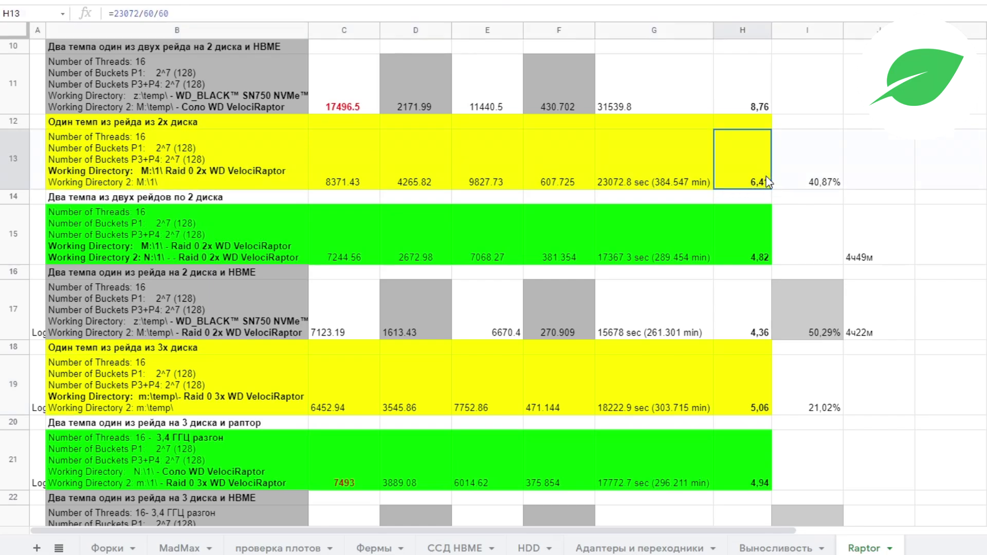
left_click(16, 370)
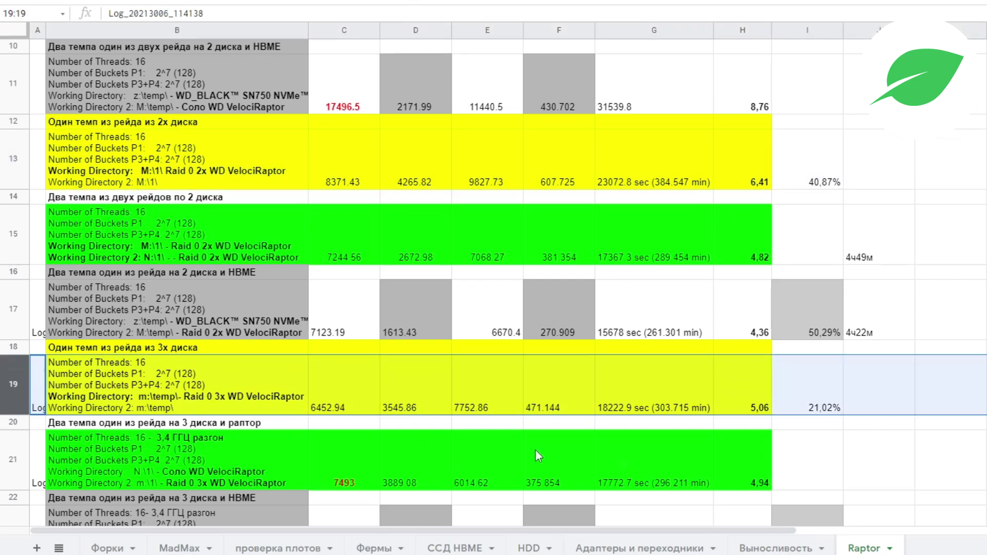
left_click(840, 395)
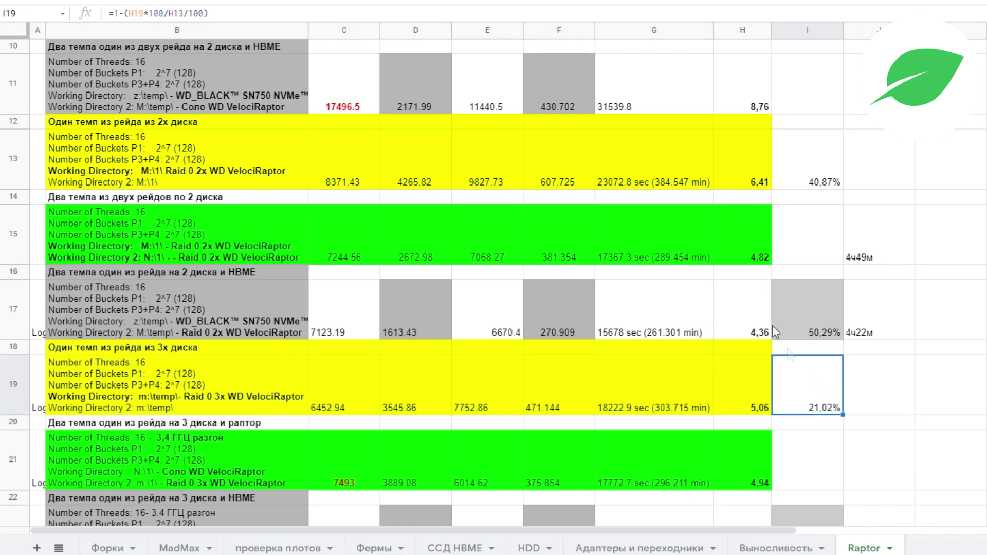
left_click(195, 11)
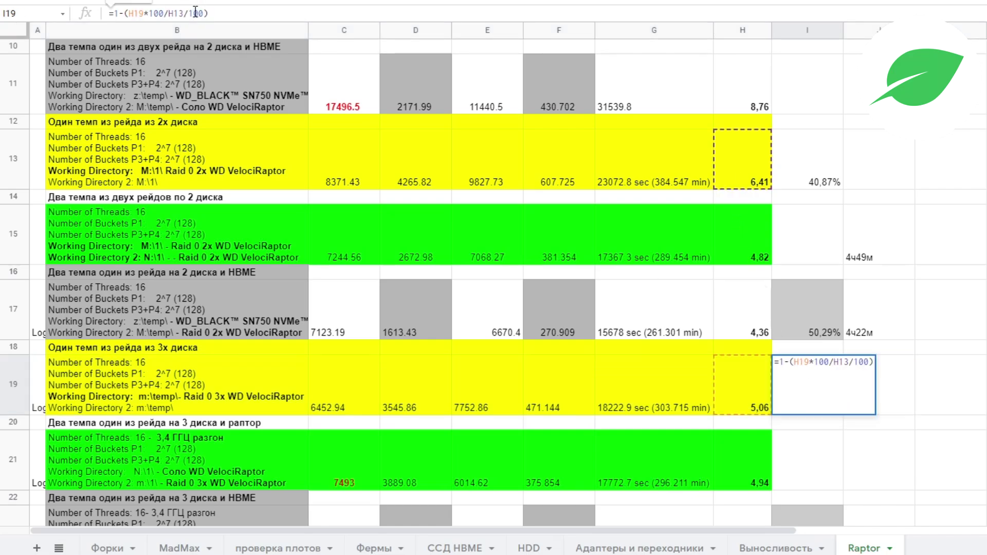
left_click(805, 412)
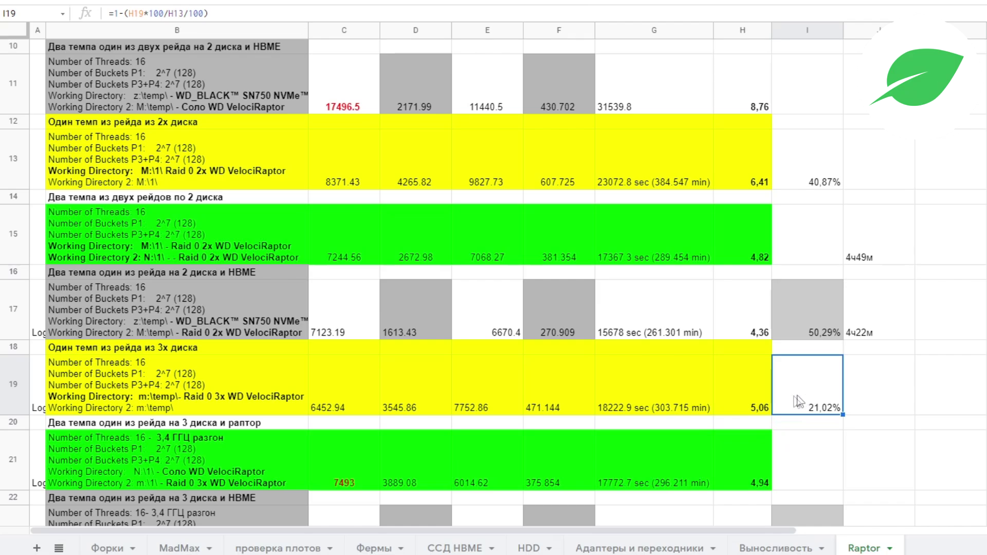
left_click(765, 410)
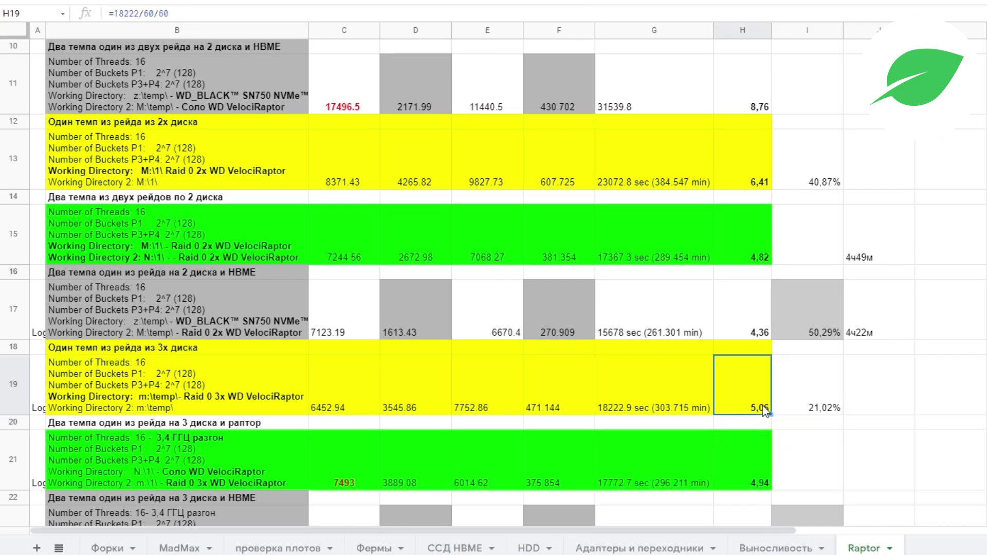
Examine the two working directory lines of the three-disk Raid 0 test in B19 without changing the cell.
left_click(304, 393)
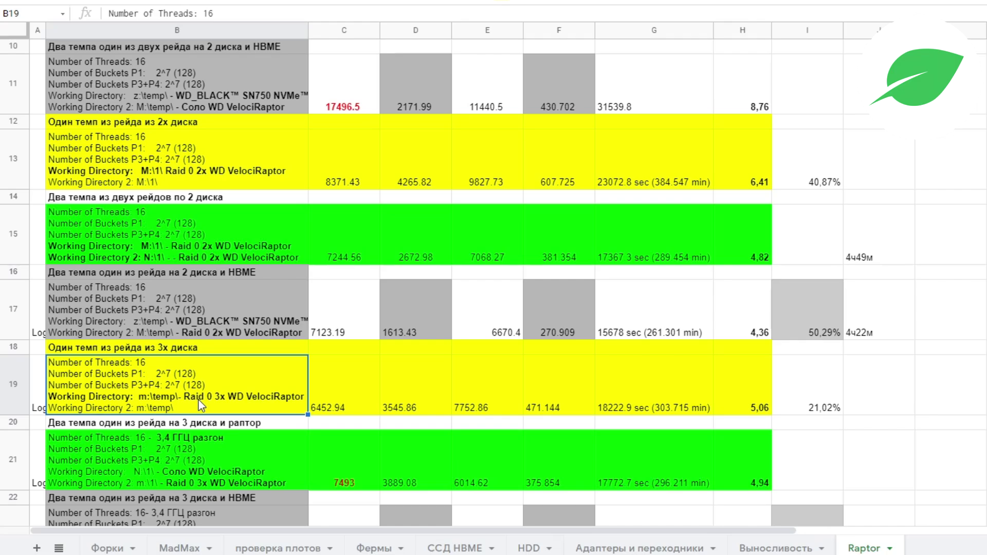
triple_click(163, 406)
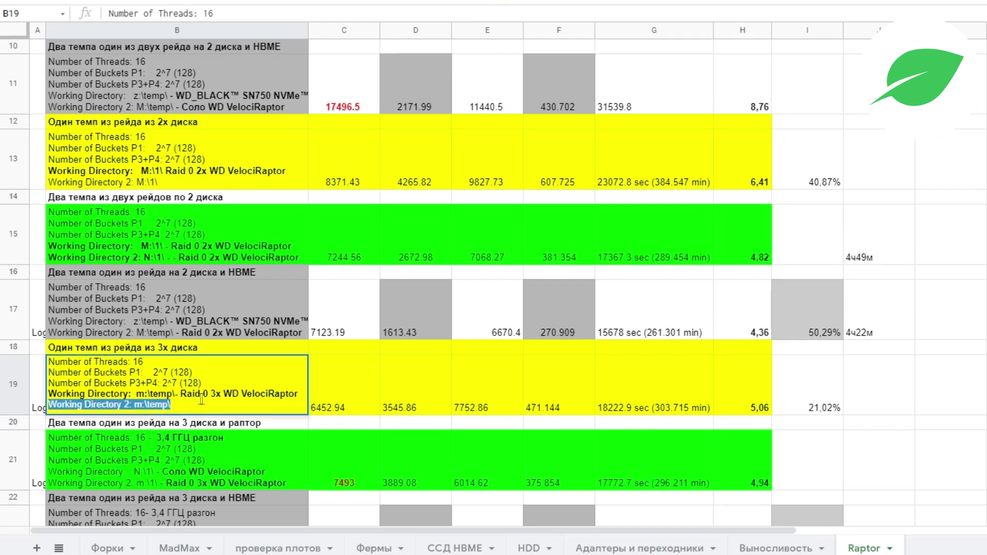
left_click(177, 405)
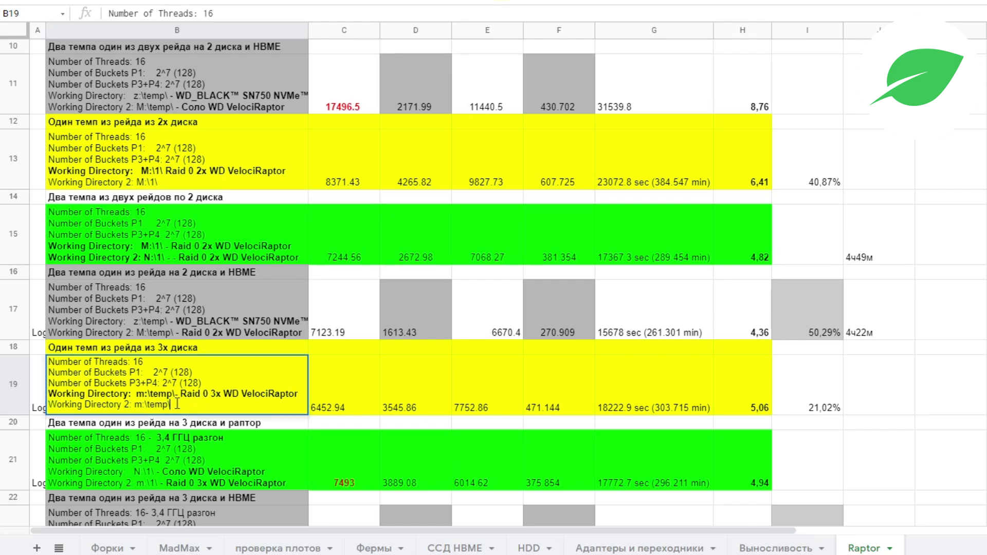
left_click(371, 388)
left_click(215, 410)
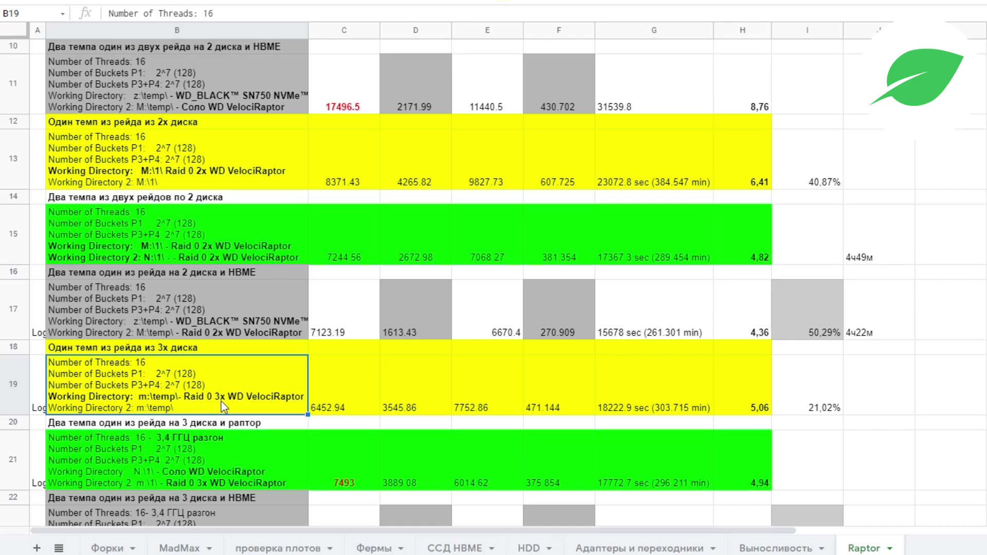
Read the solo plus three-disk Raid 0 settings in B21 and compare its Phase 1 time in C21 with C19.
scroll(221, 401, "down", 2)
left_click(197, 389)
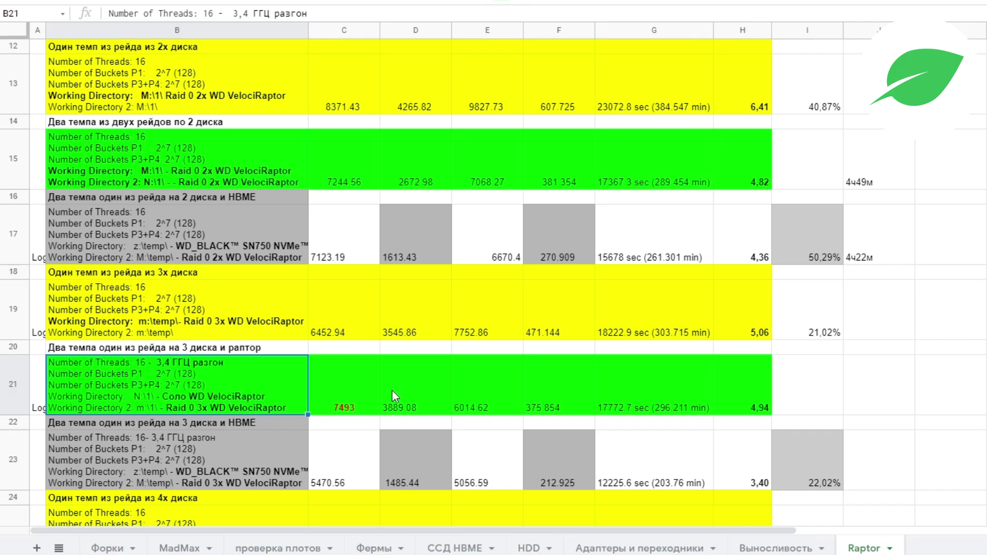
left_click(351, 396)
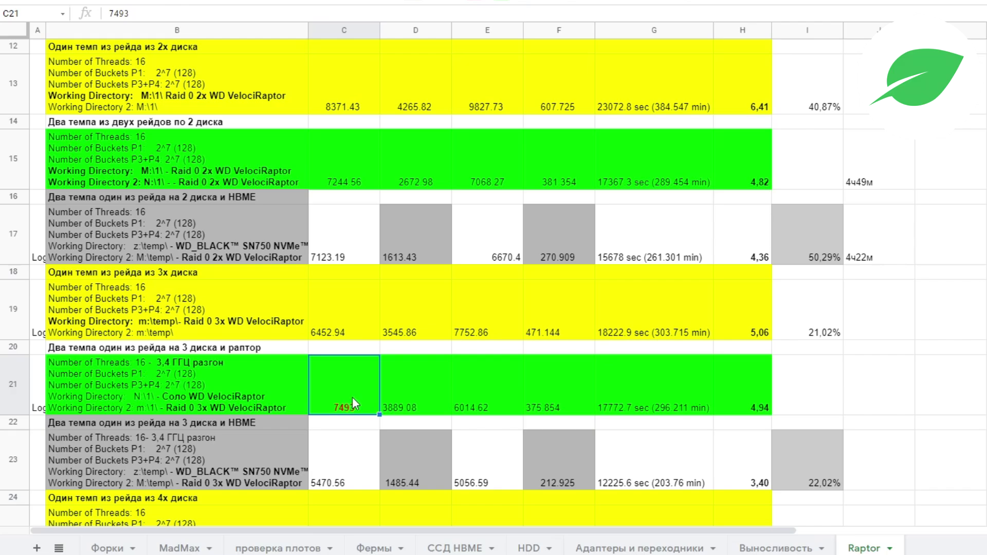
left_click(333, 337)
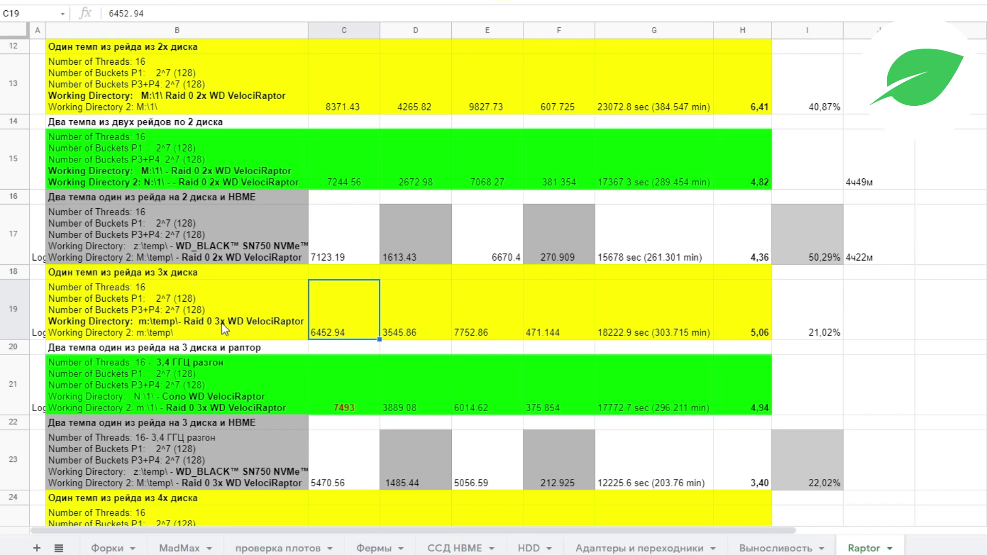
left_click(244, 329)
left_click(352, 325)
left_click(343, 390)
left_click(341, 334)
left_click(345, 392)
left_click(339, 335)
left_click(341, 390)
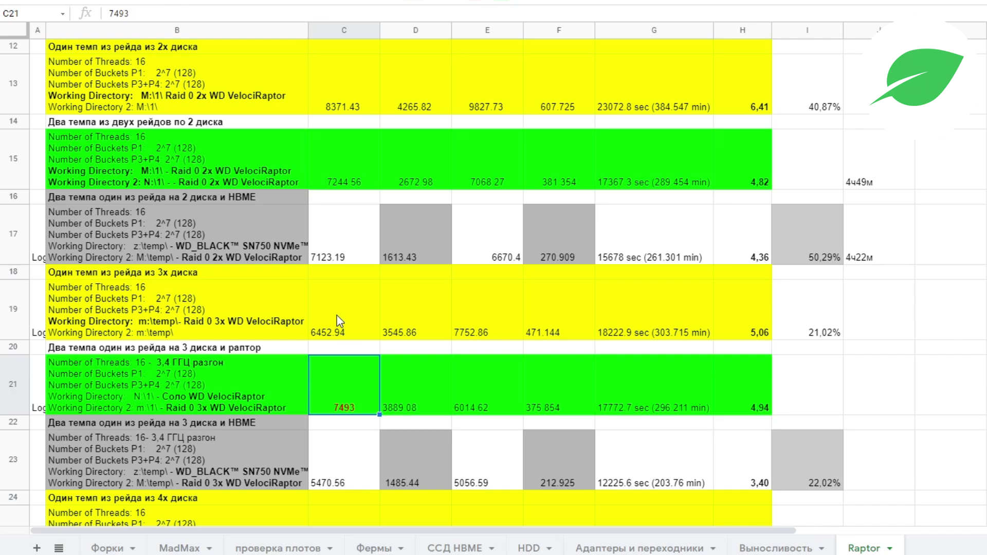
left_click(341, 321)
Check row 21's Phase 1 time against the two-array test in C15 and the three-disk Raid 0 test in row 19.
left_click(17, 374)
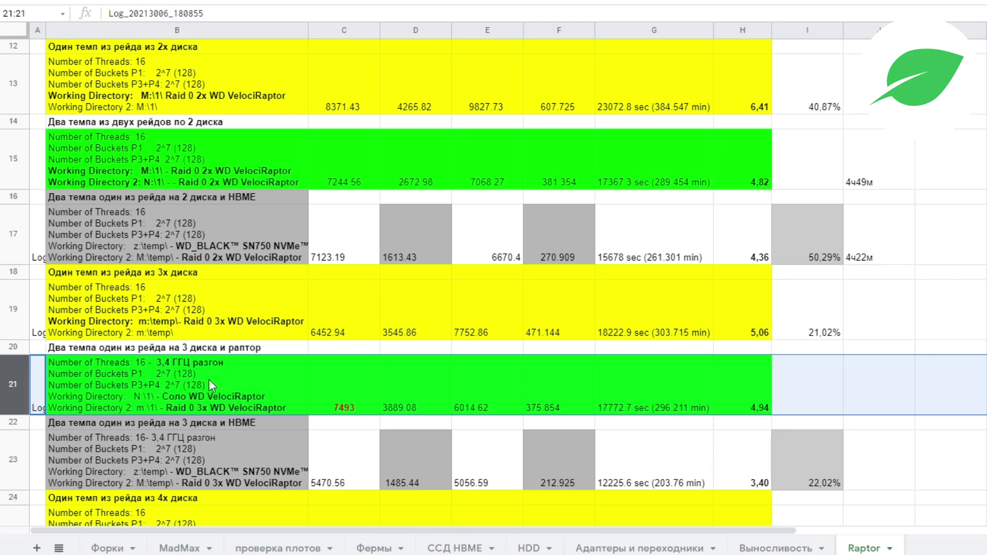
left_click(340, 165)
left_click(334, 330)
left_click(11, 384)
left_click(340, 387)
left_click(331, 317)
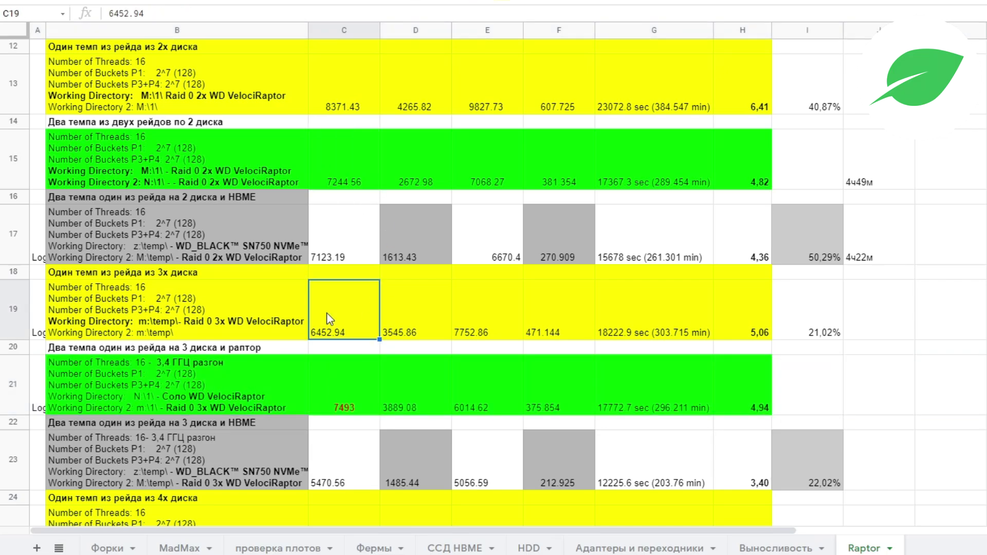
left_click(247, 314)
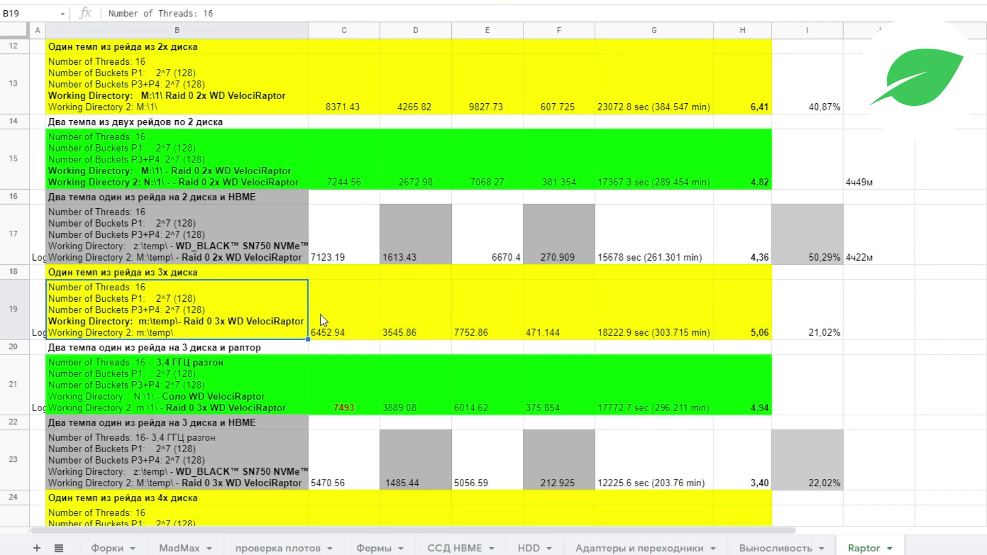
left_click(344, 390)
left_click(10, 383)
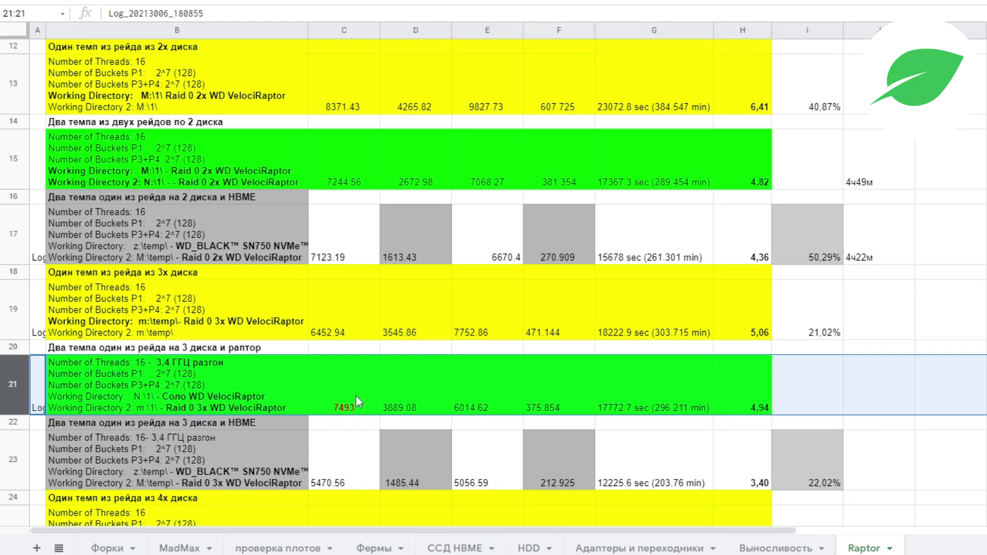
Review row 21's total time in G21, Phase 1 time in C21, hours formula in H21 and settings in B21.
left_click(621, 397)
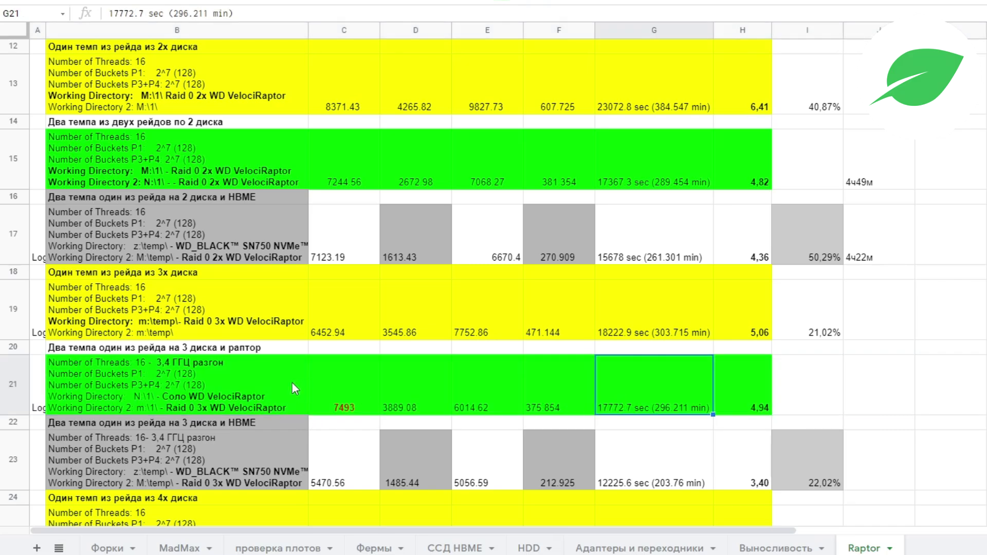
left_click(359, 390)
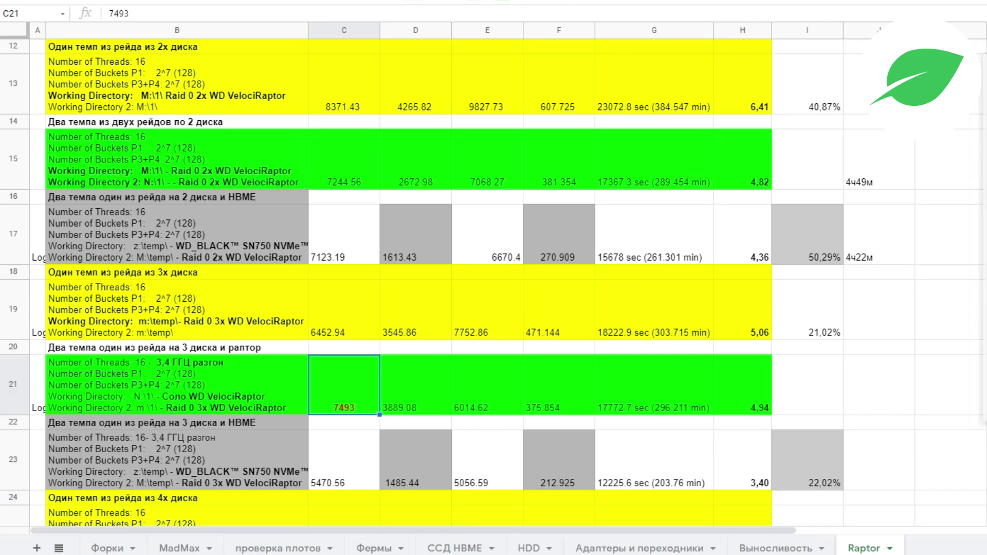
left_click(727, 411)
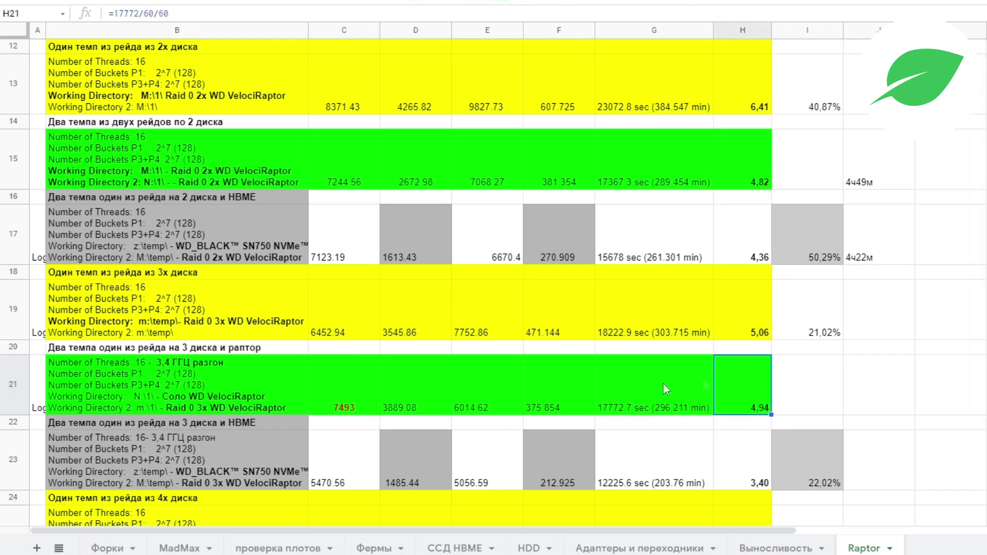
left_click(674, 411)
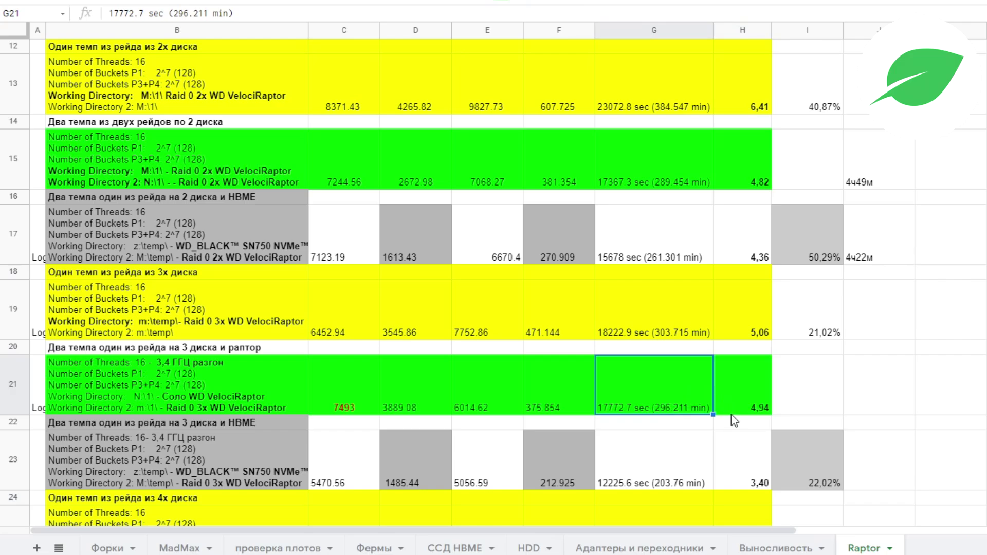
left_click(275, 390)
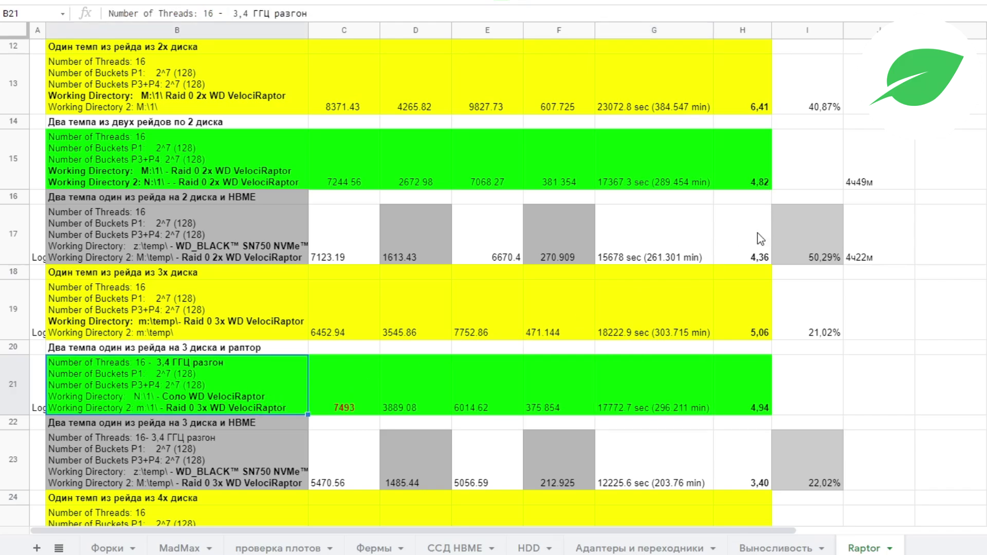
Compare the total hours of the two-disk Raid 0 plus NVMe test in row 17 with H21.
left_click(752, 253)
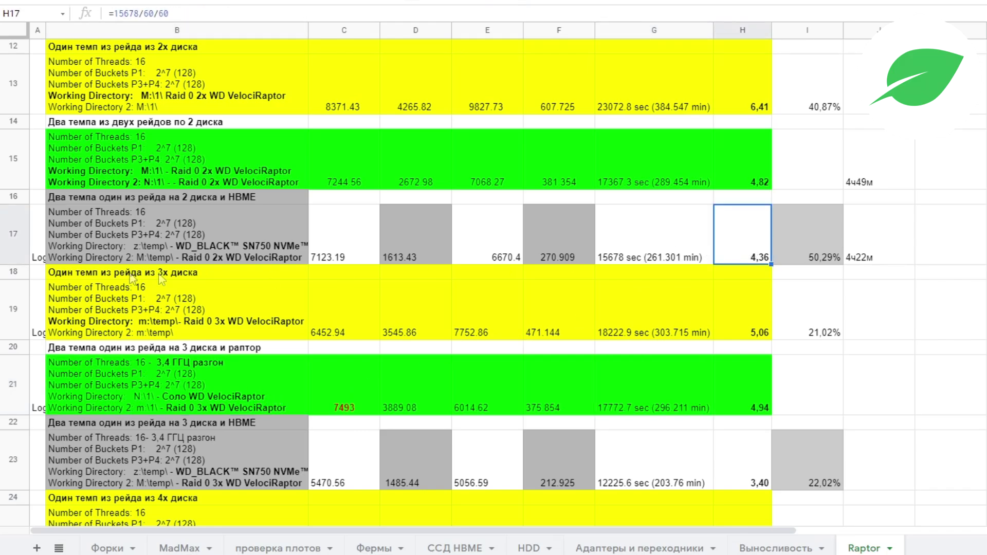
left_click(195, 242)
left_click(13, 234)
left_click(741, 390)
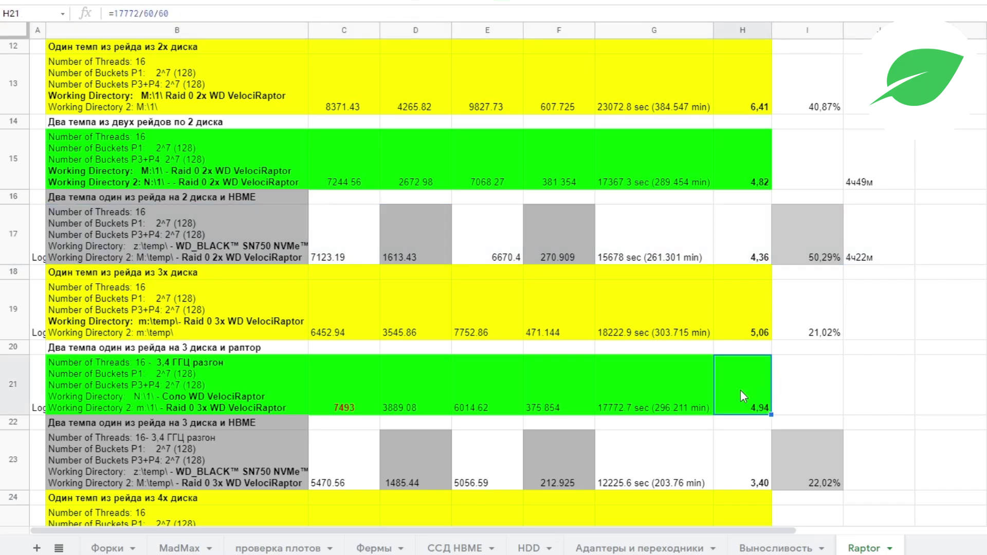
Examine the three-disk Raid 0 plus NVMe test in row 23, focusing on its Phase 1, Phase 2 and Phase 4 times.
scroll(814, 380, "down", 3)
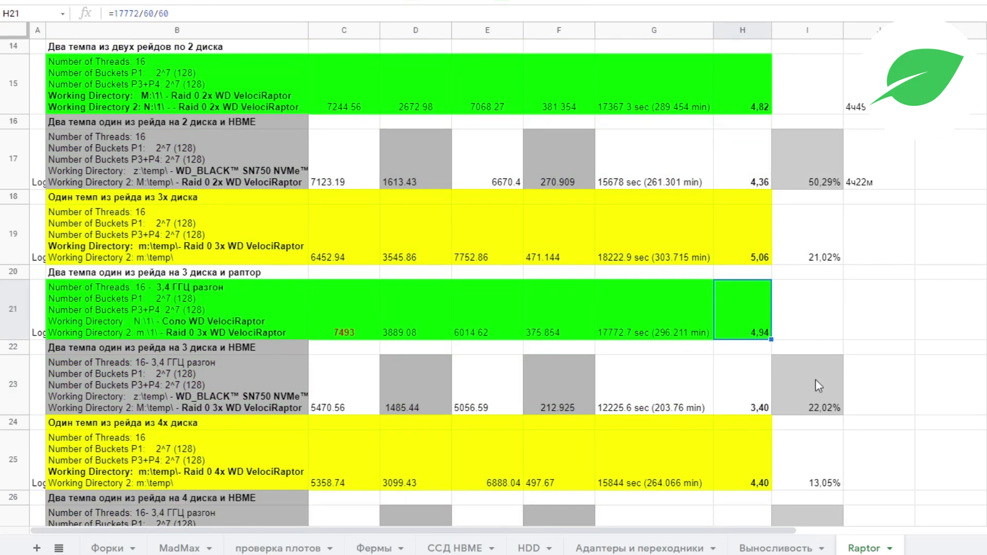
scroll(813, 366, "down", 3)
left_click(21, 309)
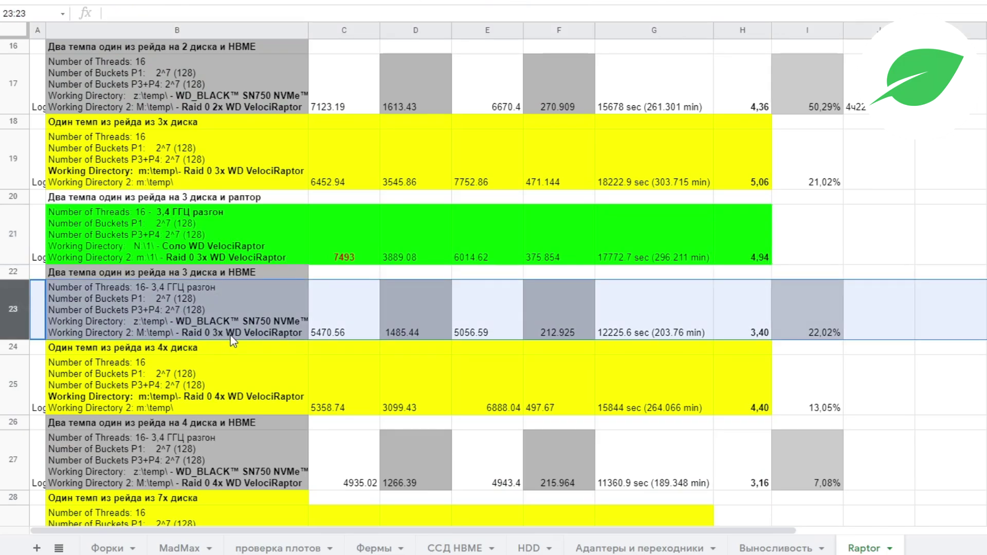
left_click(354, 332)
left_click(418, 320)
left_click(539, 324)
left_click(394, 322)
left_click(561, 316)
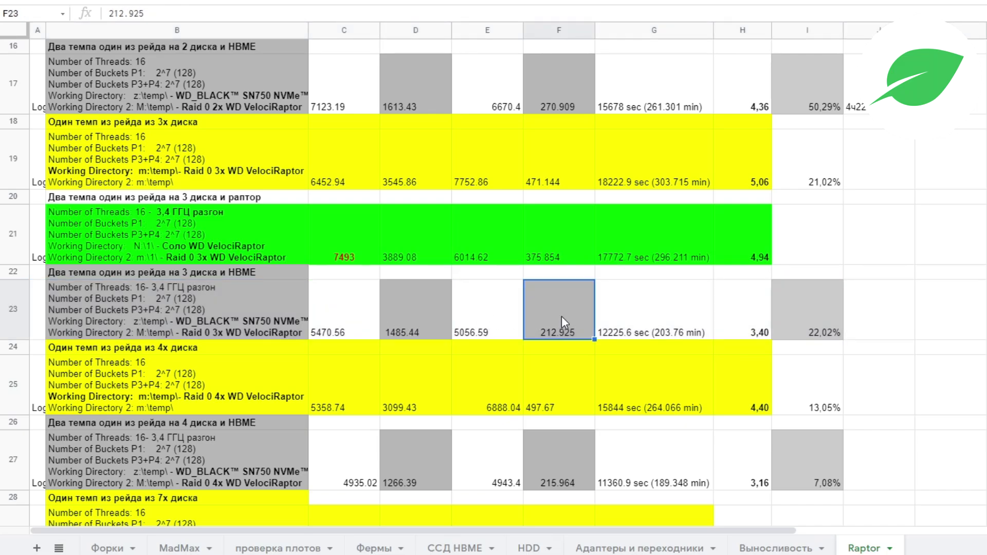
Check row 17's Phase 2 and Phase 4 times, and compare the Phase 2 times in D23 and D21.
left_click(411, 100)
left_click(558, 106)
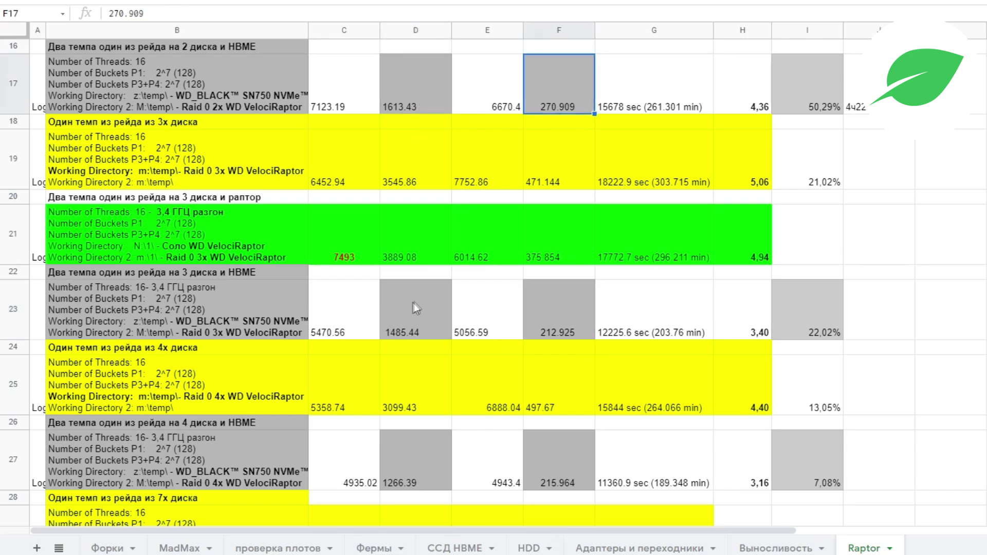
left_click(416, 308)
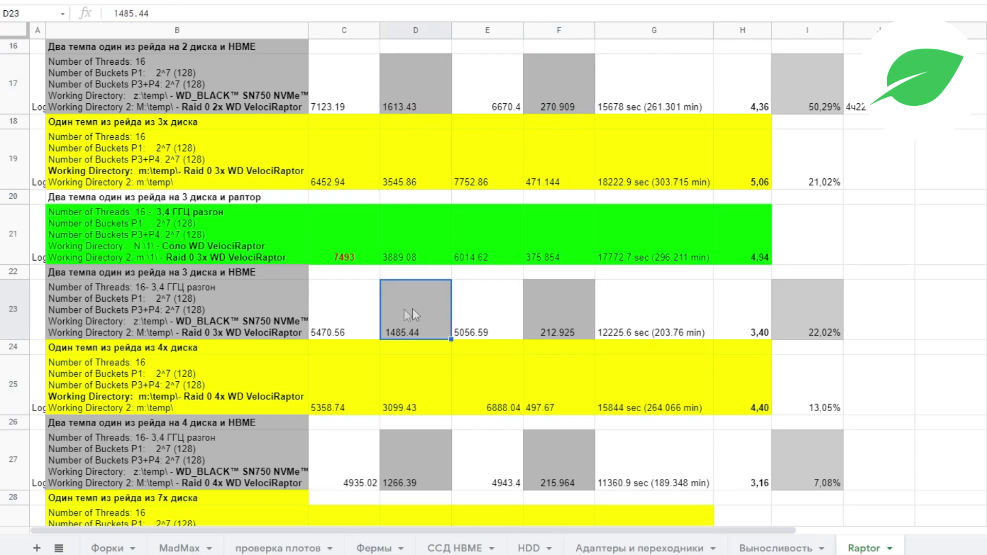
left_click(408, 252)
Compare the Phase 1 time in C23 with those of the other three-disk tests in C21 and C19.
left_click(335, 324)
left_click(335, 261)
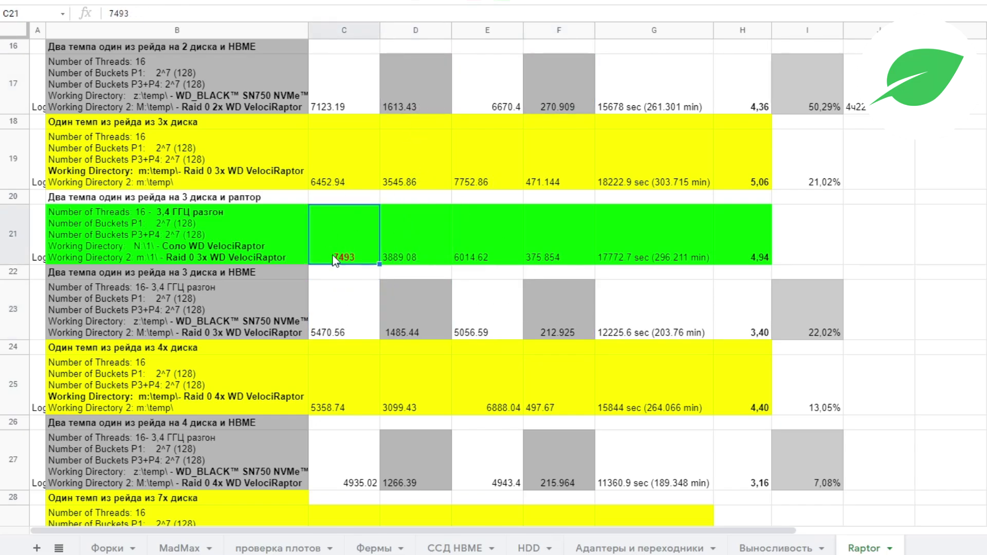
left_click(335, 161)
left_click(335, 329)
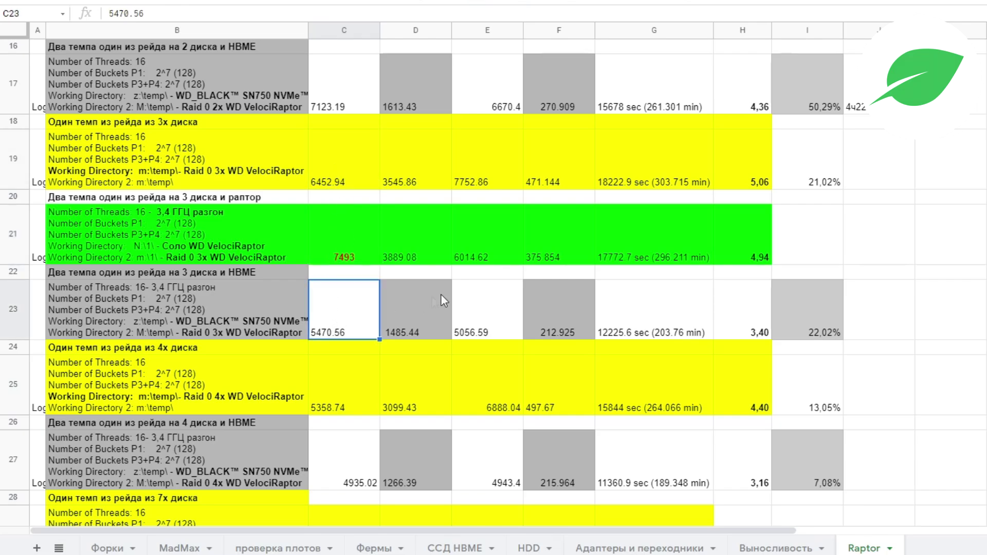
Compare the Phase 2 times of the three-disk tests in D19, D21 and D23.
left_click(401, 181)
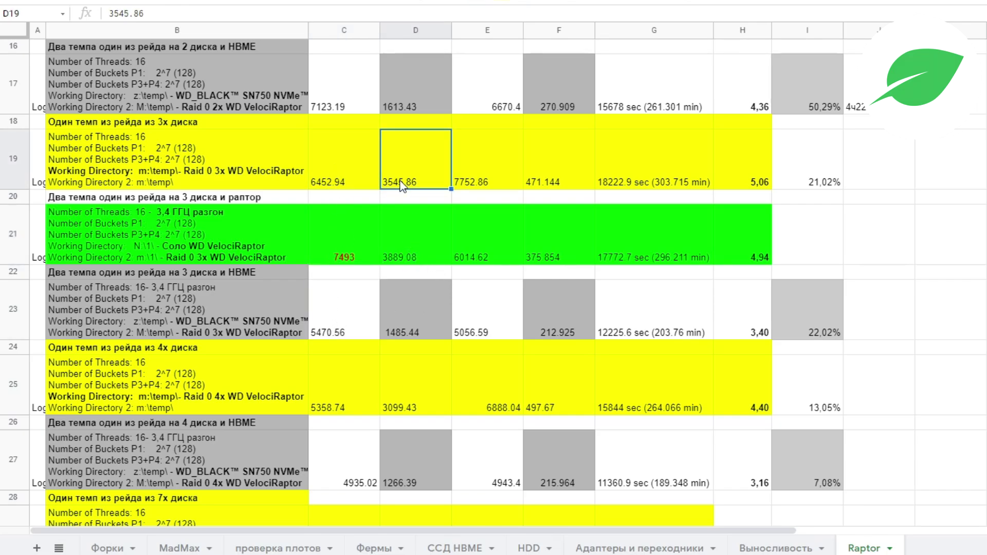
left_click(406, 232)
left_click(406, 314)
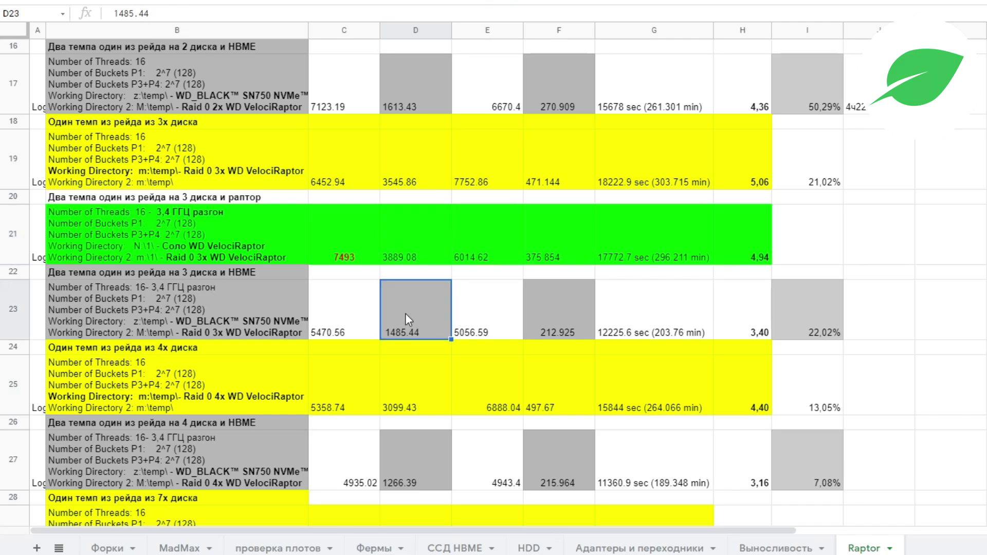
Compare the Phase 4 time in F23 with those of the other three-disk tests in F19 and F21.
left_click(568, 329)
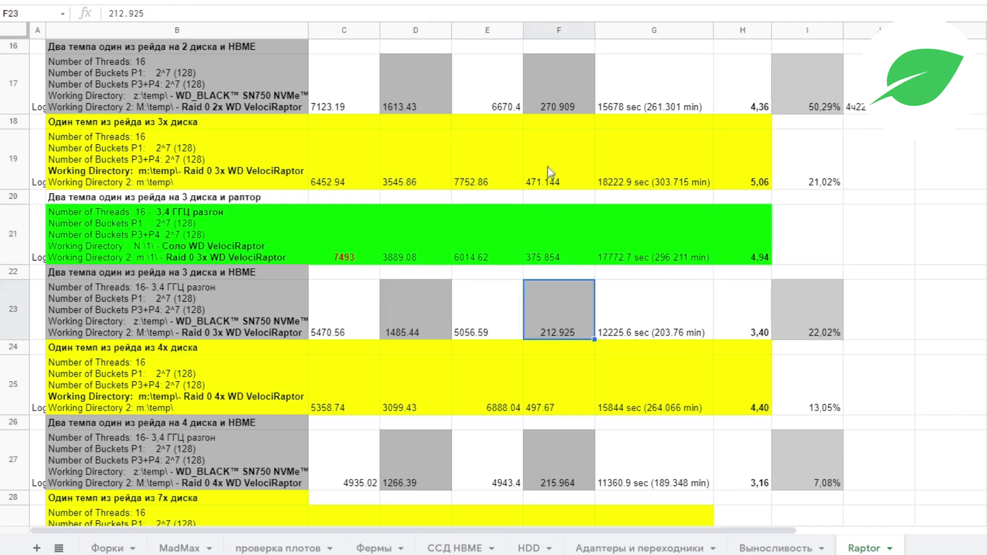
left_click(548, 166)
left_click(557, 235)
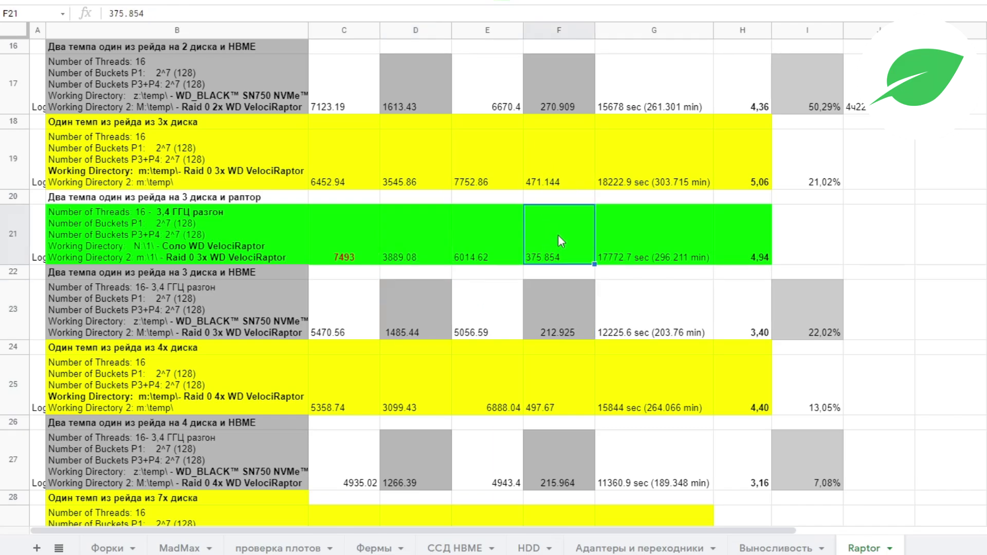
left_click(562, 308)
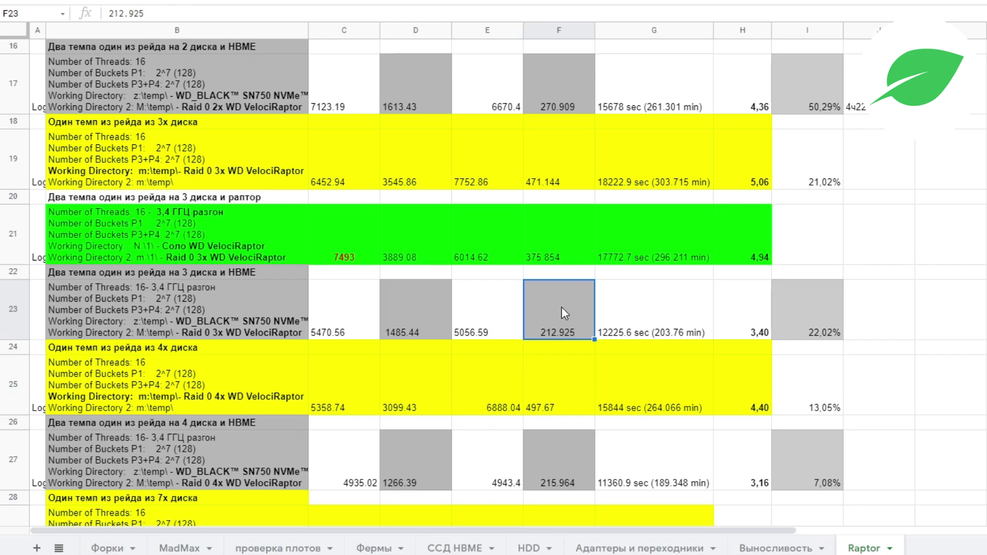
Inspect the percentage gain formula in I23 and compare the NVMe test settings in B17 and B23.
left_click(825, 316)
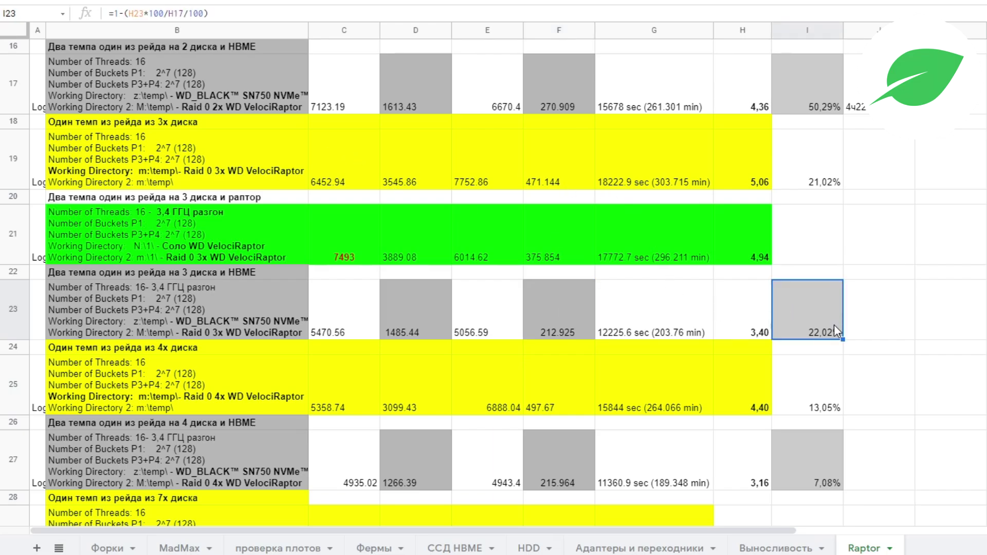
left_click(229, 83)
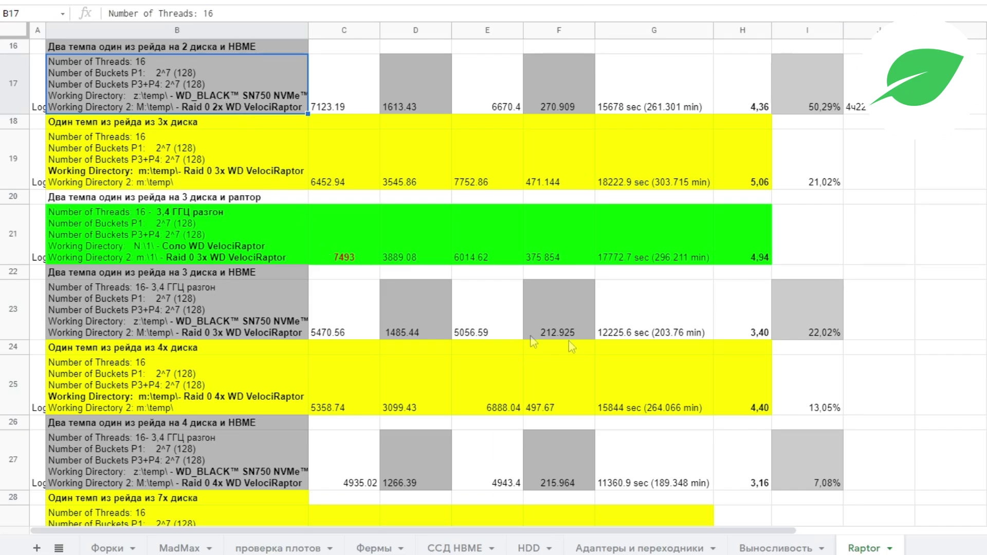
left_click(793, 322)
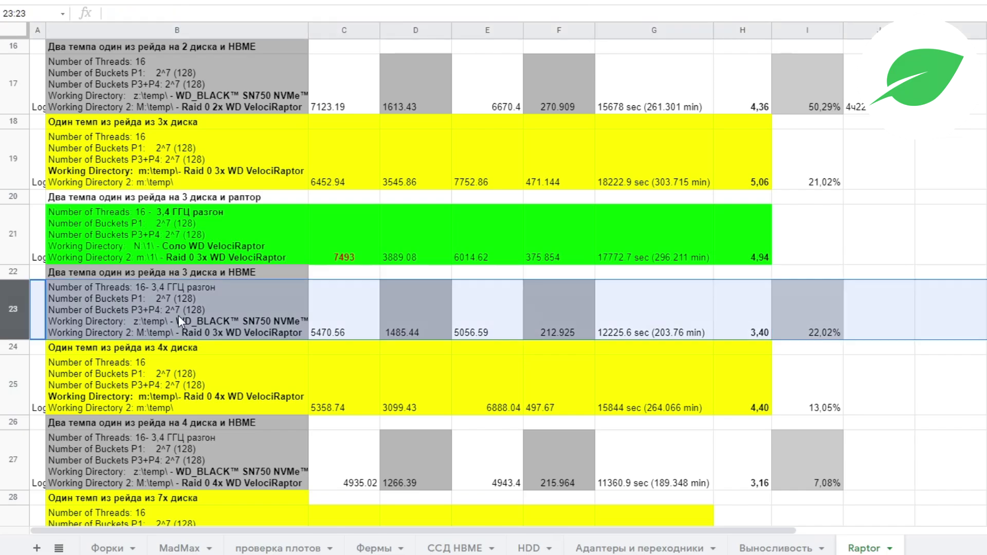
left_click(179, 315)
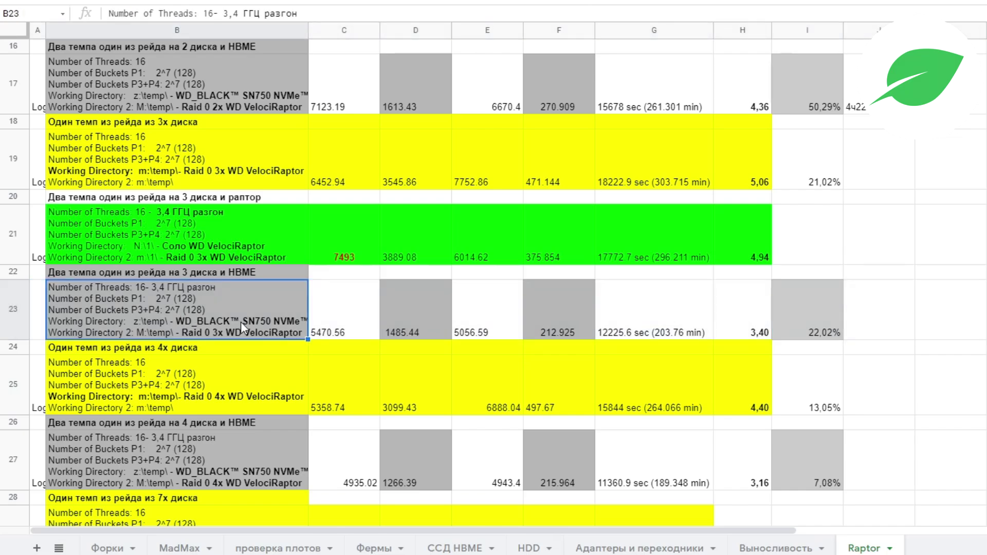
Examine the four-disk Raid 0 test in row 25, reading its settings in B25 and its phase times.
left_click(21, 373)
left_click(66, 365)
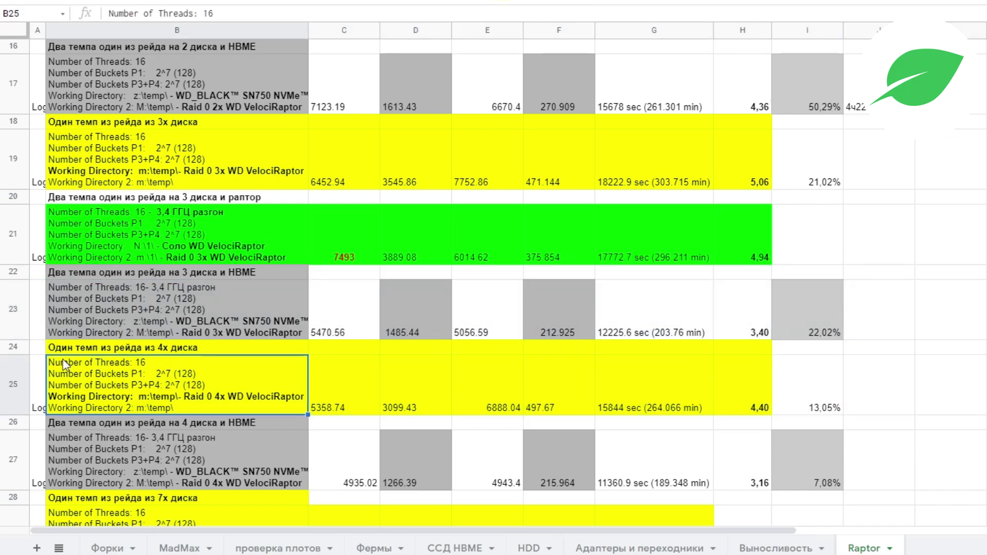
left_click(17, 362)
left_click(170, 392)
left_click(415, 393)
left_click(554, 409)
left_click(381, 384)
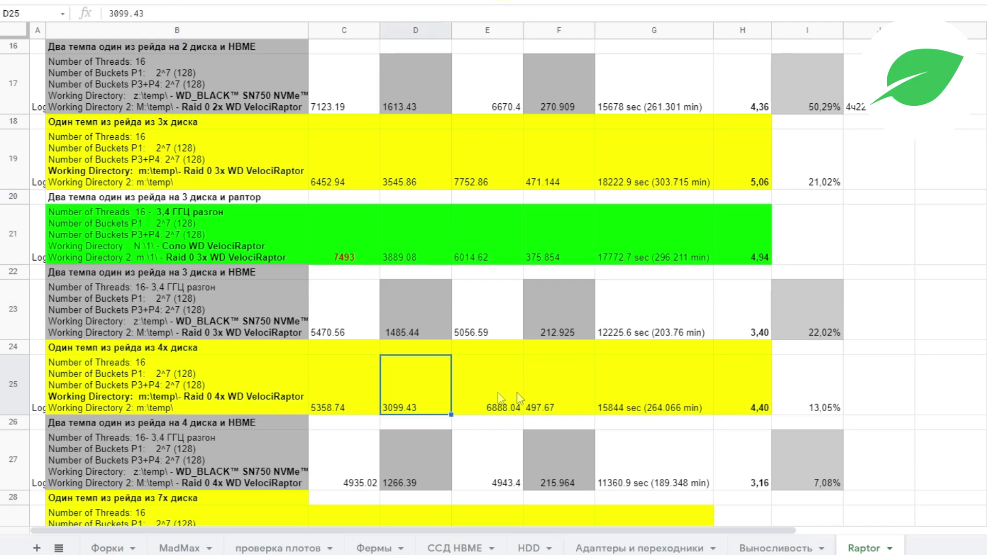
key("Right")
key("Right")
left_click(347, 387)
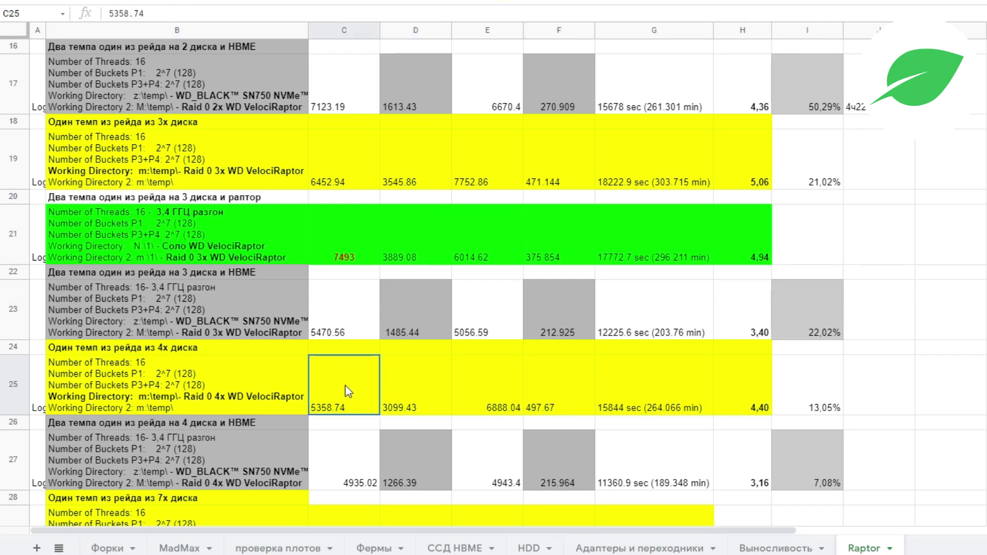
Compare the four-disk Raid 0 total hours in H25 with the two-disk Raid 0 plus NVMe test in row 17.
left_click(746, 390)
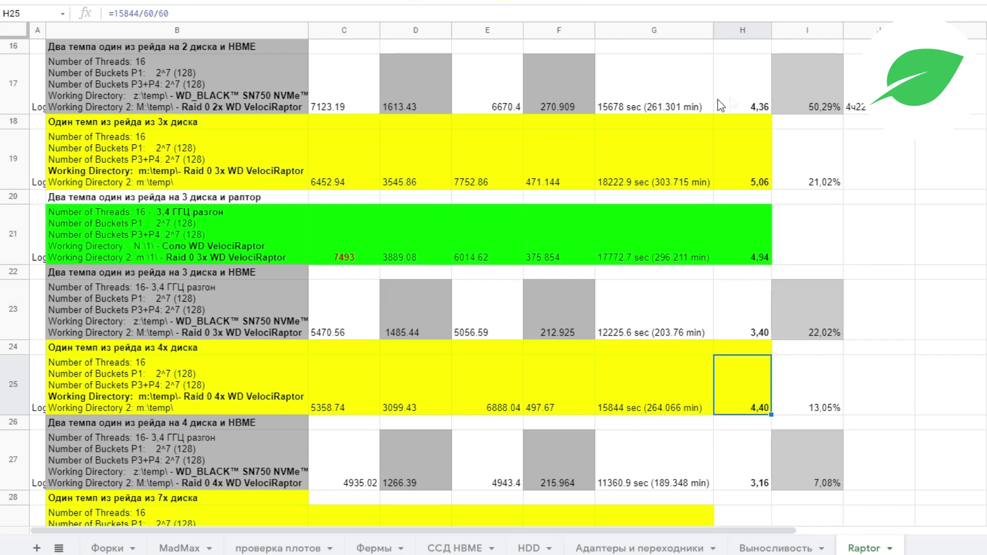
left_click(221, 105)
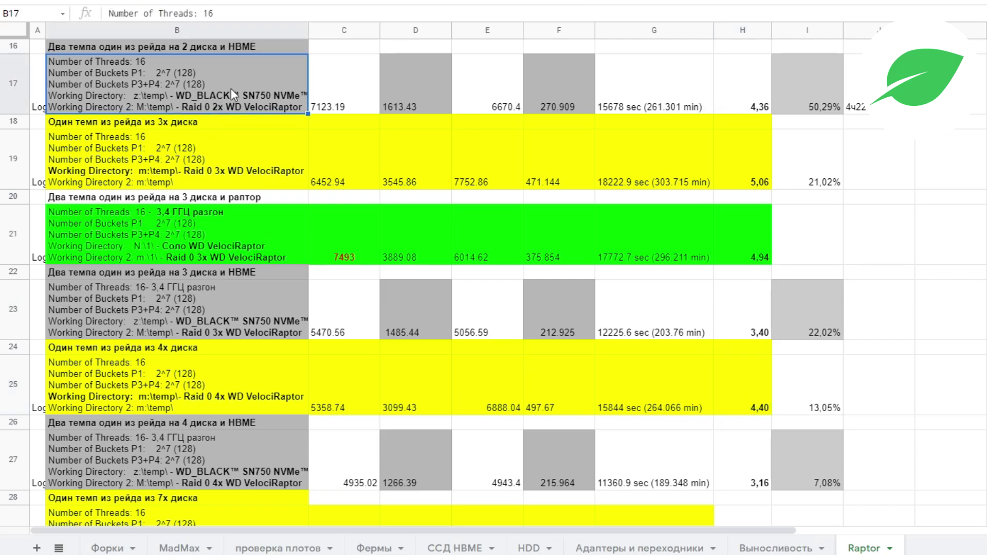
left_click(4, 371)
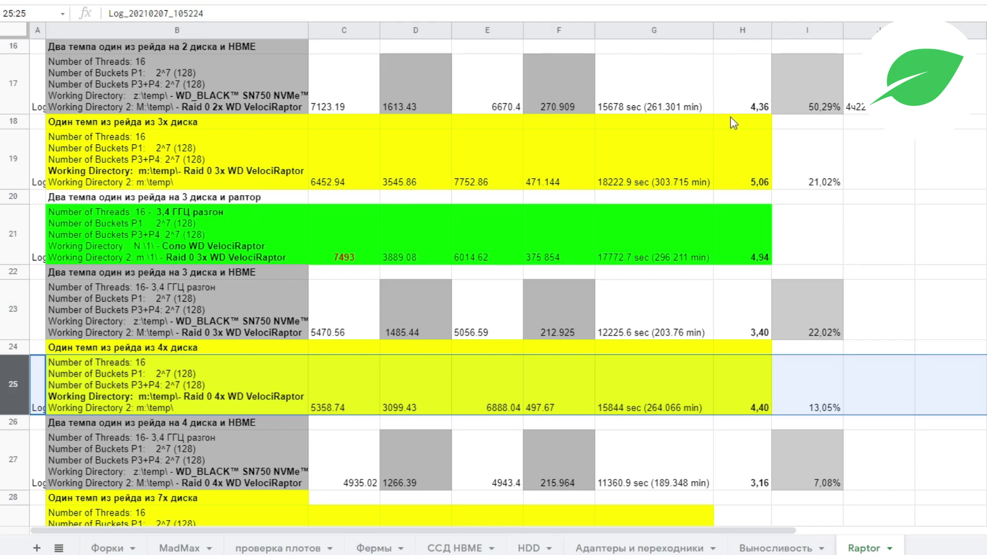
left_click(741, 105)
left_click(748, 409)
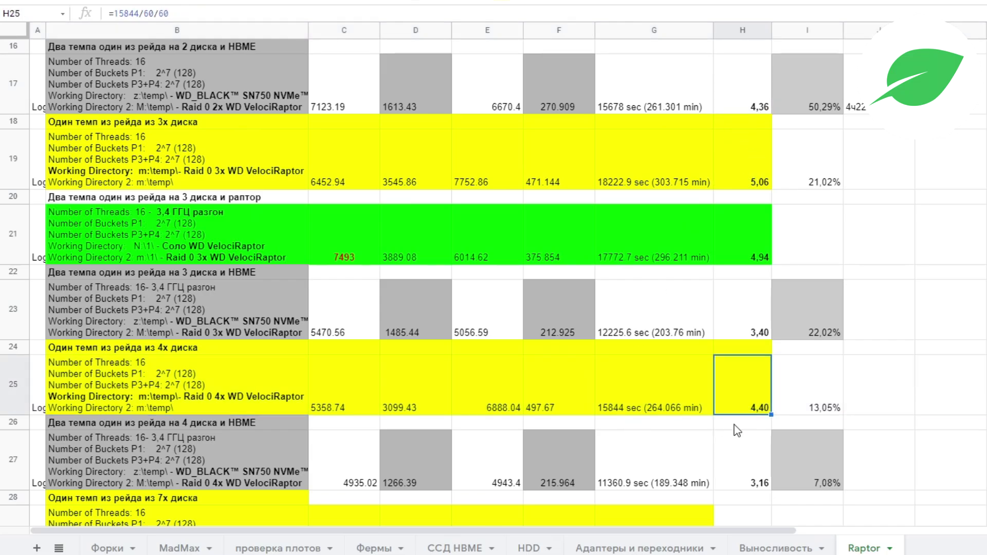
Check row 17's decimal hours in H17 against the hours-and-minutes note in J17, returning to the four-disk total in H25.
left_click(766, 106)
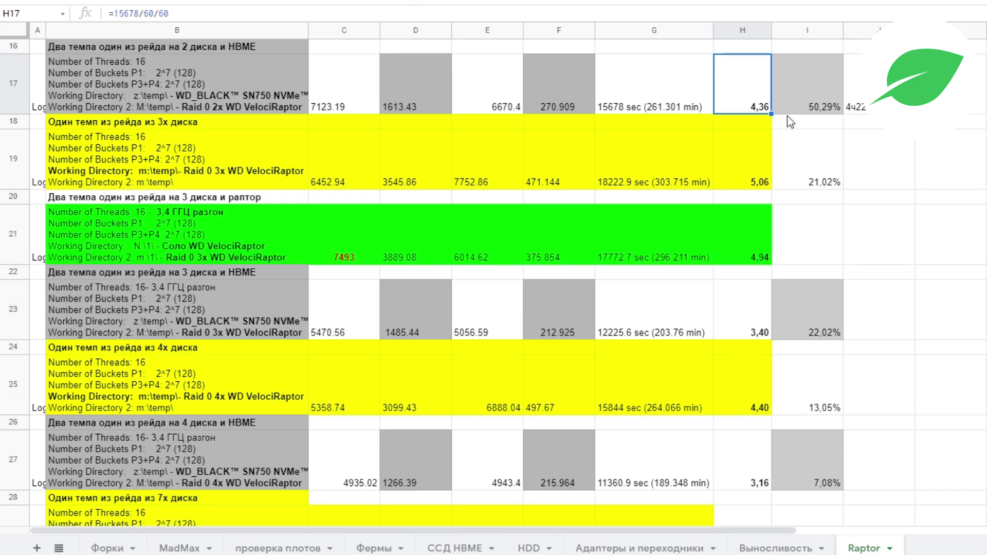
left_click(847, 109)
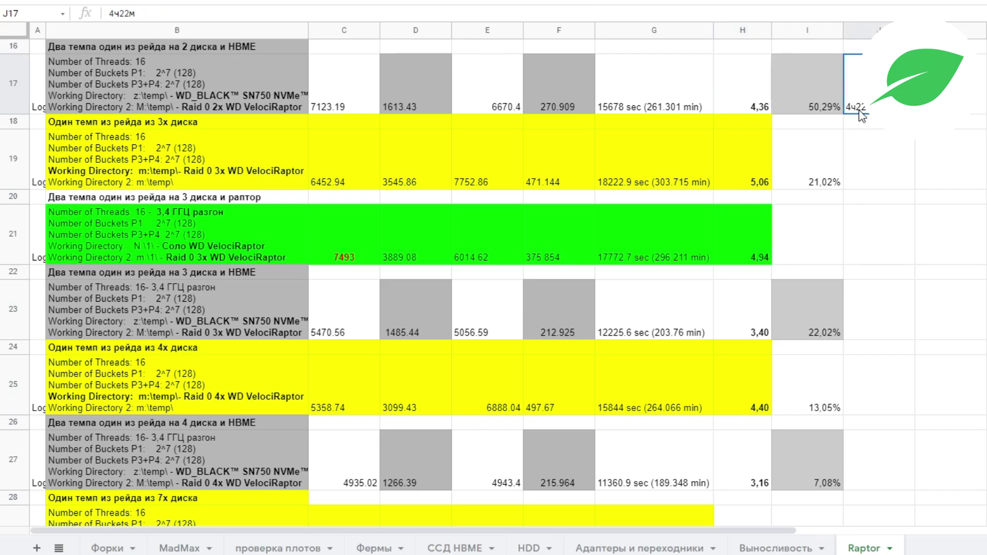
left_click(770, 107)
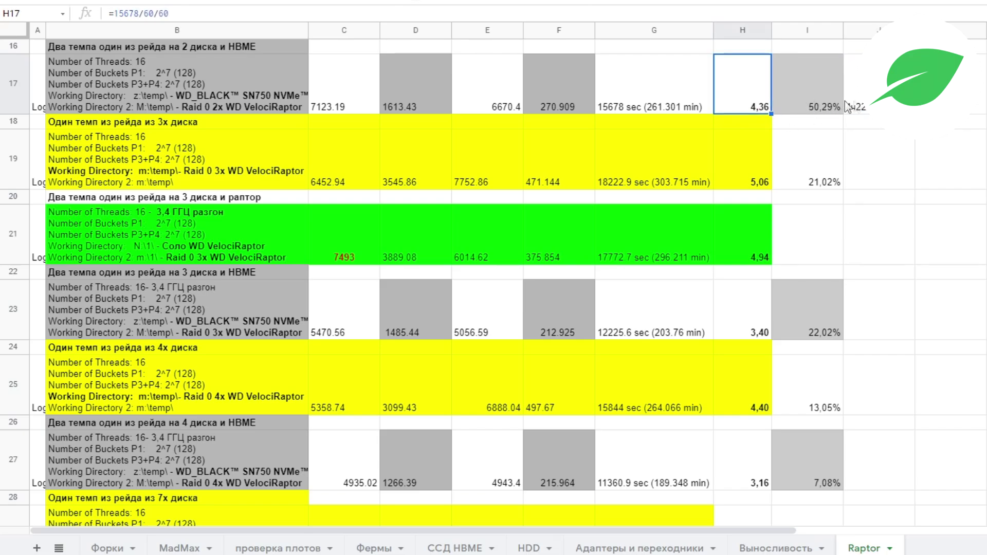
left_click(727, 99)
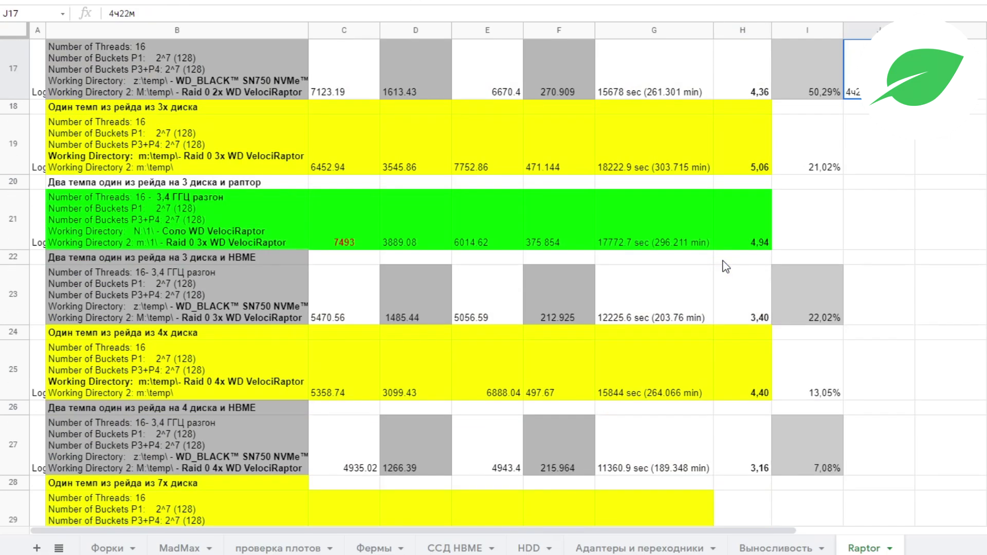
left_click(743, 362)
Examine the four-disk Raid 0 plus NVMe test in row 27, reading its settings in B27 and total hours in H27.
scroll(735, 363, "down", 1)
scroll(735, 363, "down", 1)
left_click(204, 320)
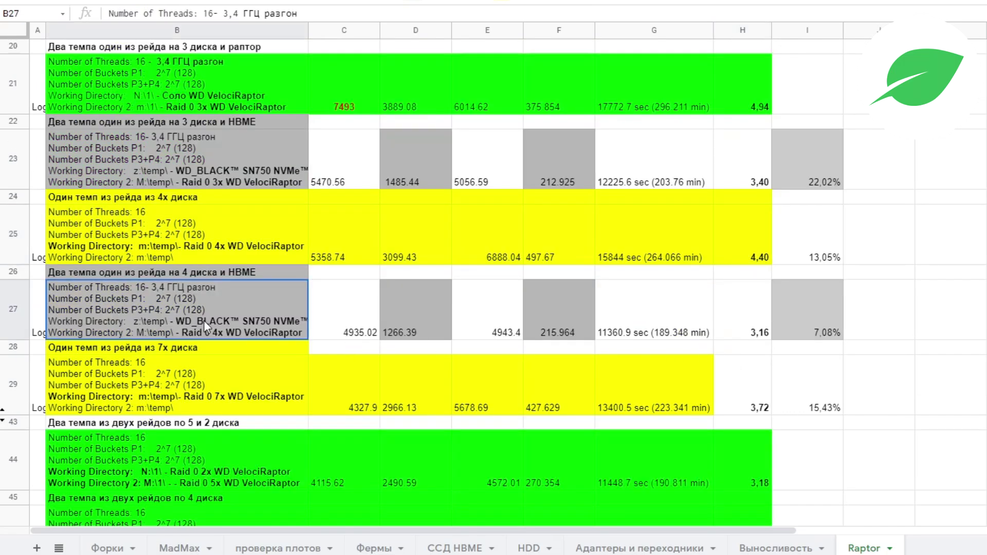
left_click(10, 316)
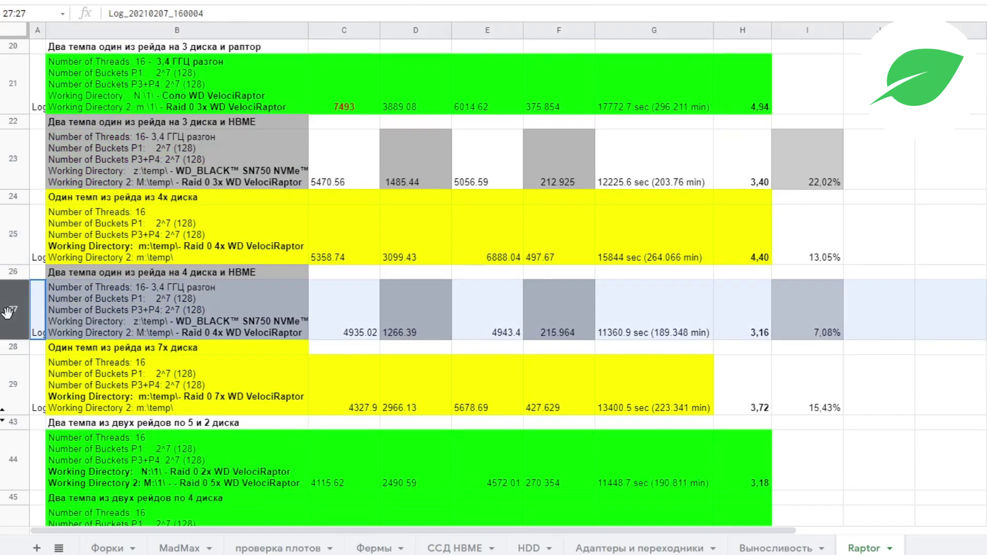
left_click(752, 336)
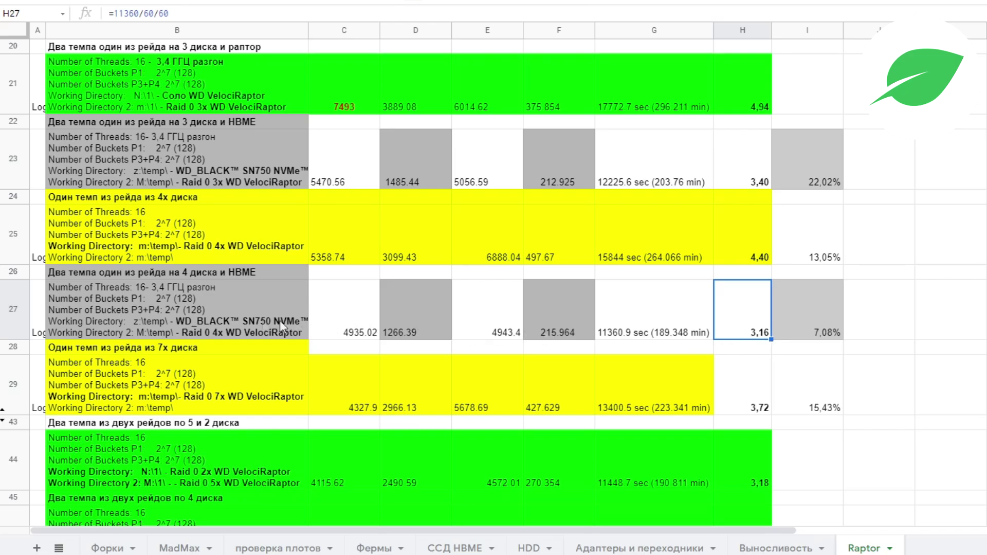
Compare the total hours in H27 with the four-disk Raid 0 total in H25, and inspect the gain formula in I27.
left_click(186, 313)
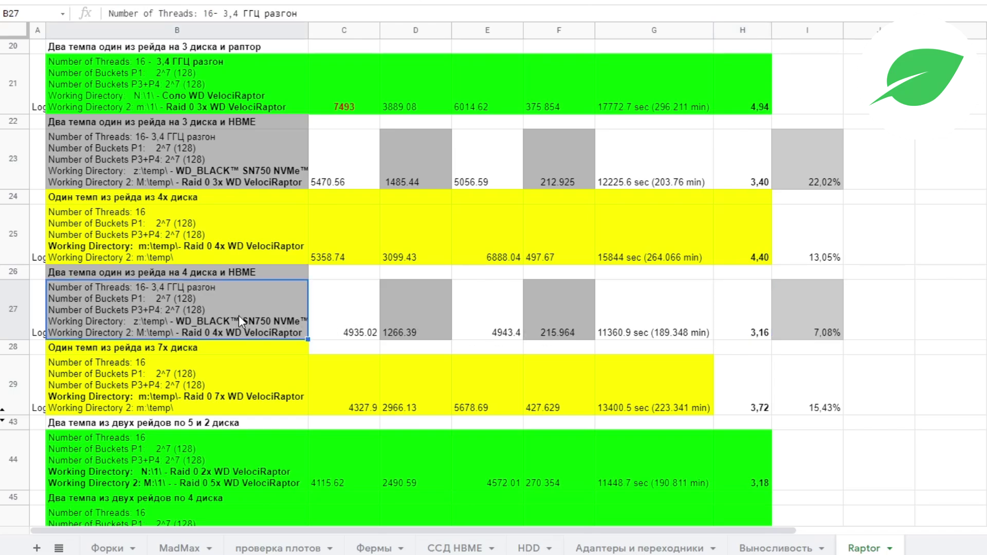
left_click(746, 242)
left_click(731, 335)
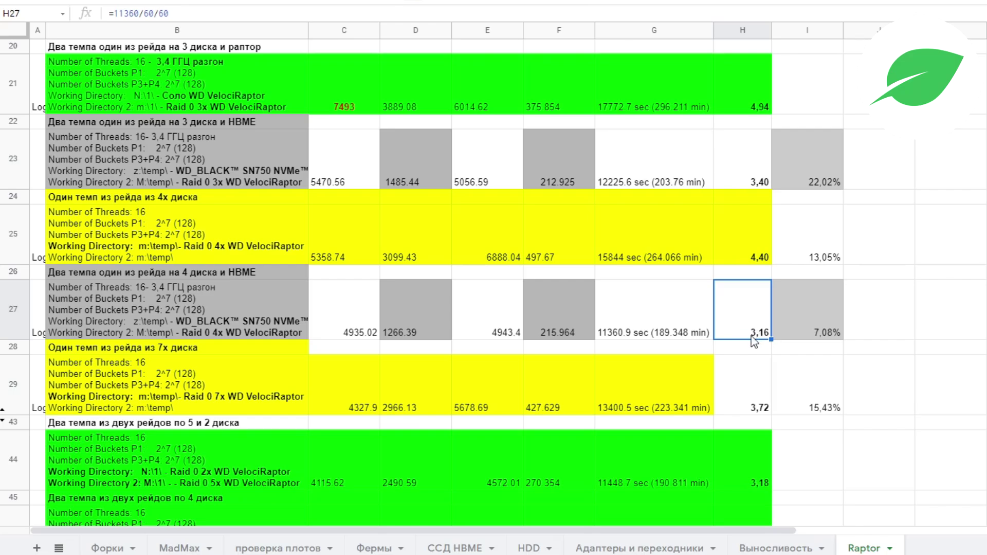
left_click(814, 330)
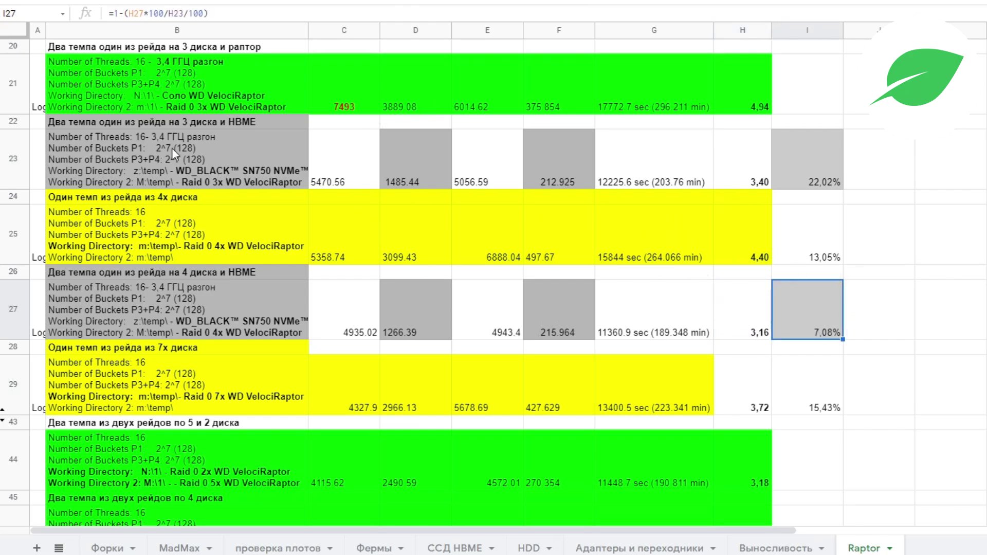
left_click(244, 317)
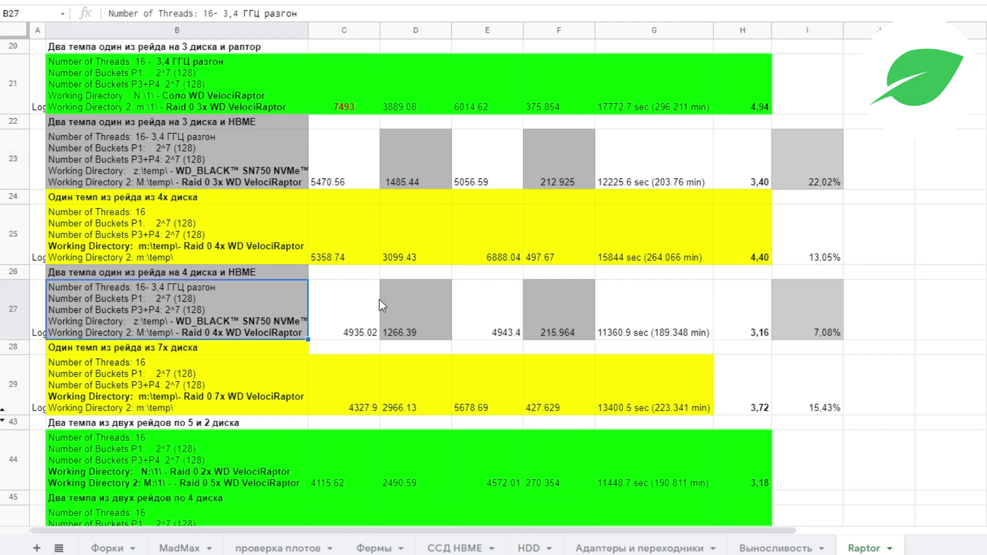
Compare the percentage gain formulas of the two-, three- and four-disk NVMe tests in I17, I23 and I27.
scroll(828, 291, "up", 4)
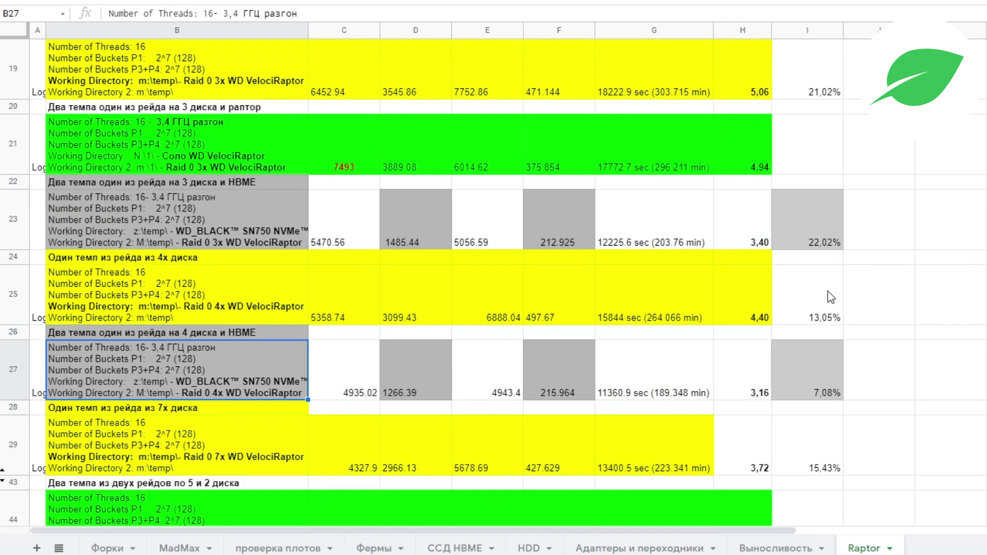
left_click(812, 168)
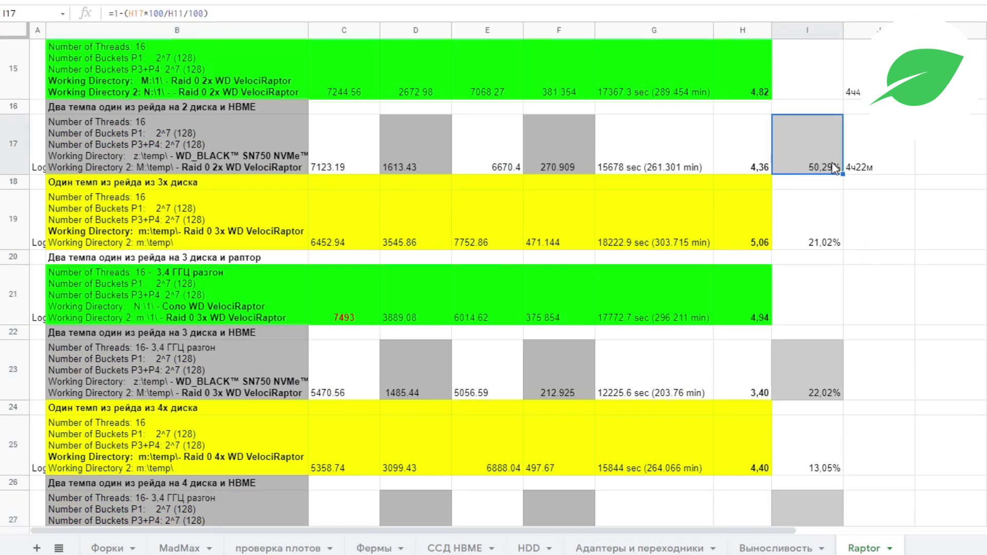
scroll(877, 274, "down", 3)
left_click(835, 257)
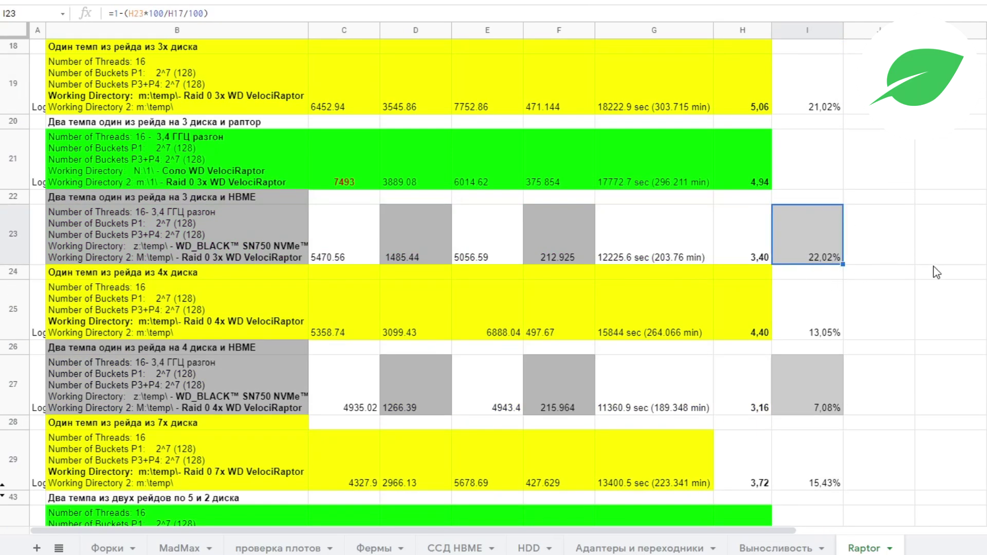
scroll(875, 275, "down", 2)
left_click(835, 297)
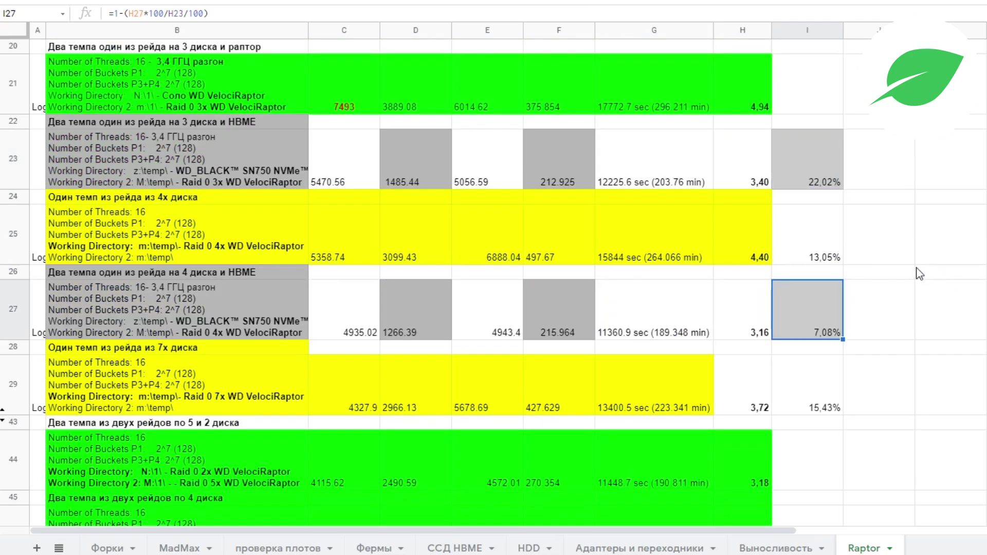
Compare the percentage gain formulas of the single-temp Raid 0 tests with two, three and four disks in I13, I19 and I25.
key("Up")
key("Up")
scroll(905, 359, "up", 10)
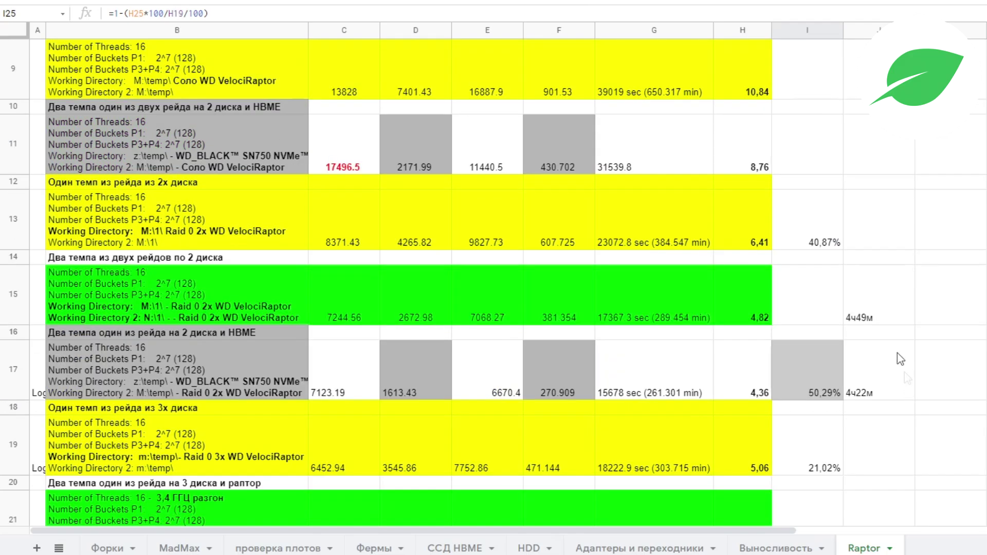
left_click(808, 69)
left_click(816, 226)
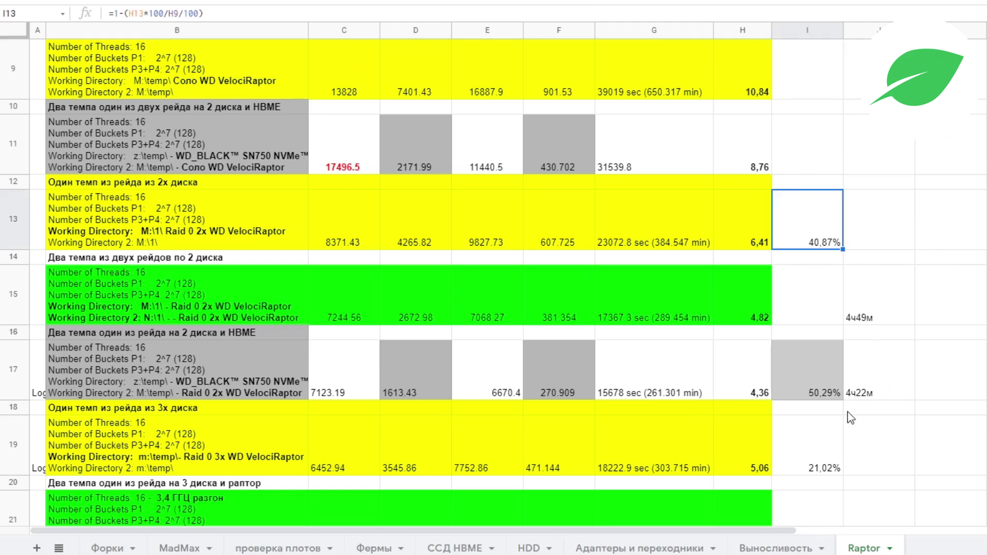
left_click(817, 443)
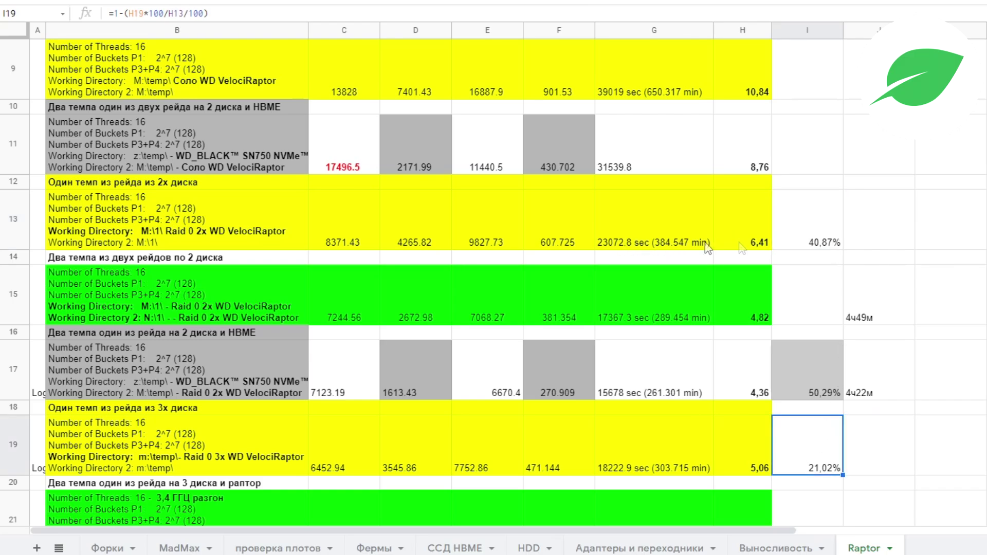
scroll(816, 454, "down", 5)
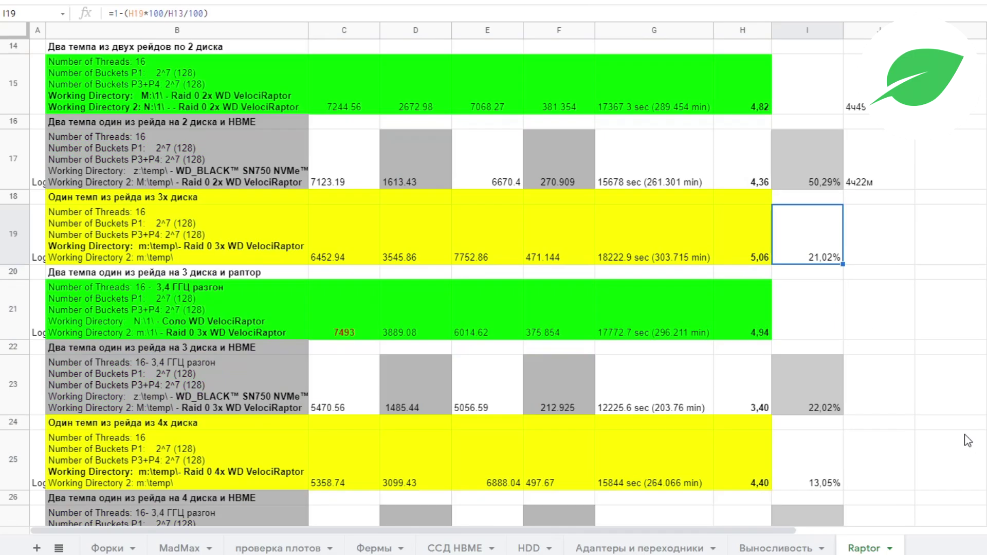
left_click(815, 473)
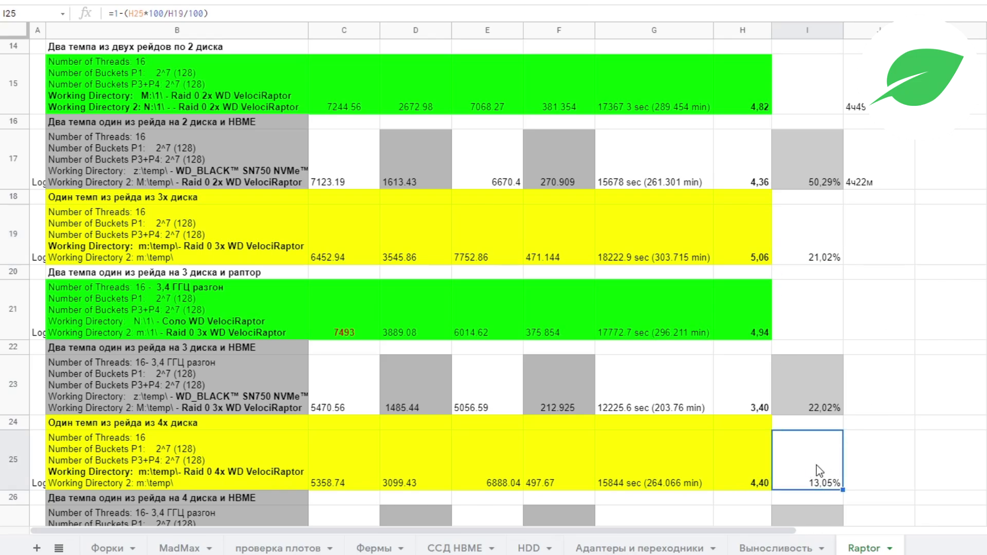
Examine the seven-disk Raid 0 test in row 29, reading its settings in B29 and total hours in H29.
scroll(905, 443, "down", 5)
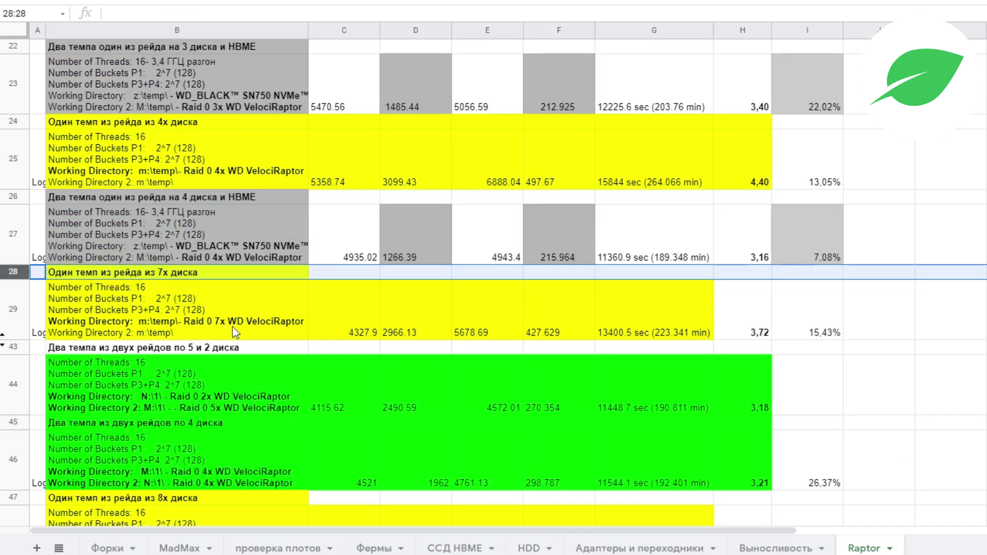
left_click(240, 330)
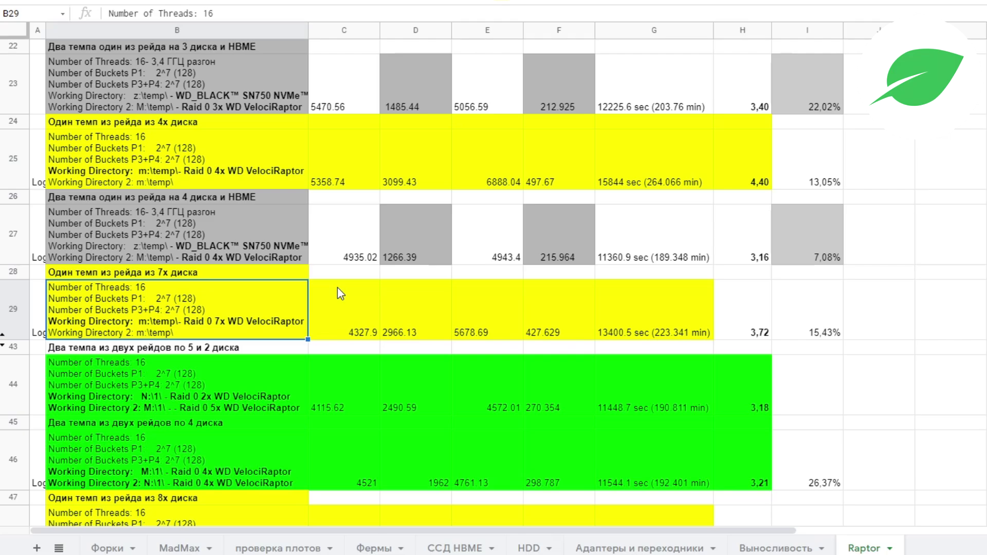
left_click(21, 311)
left_click(146, 318)
left_click(20, 315)
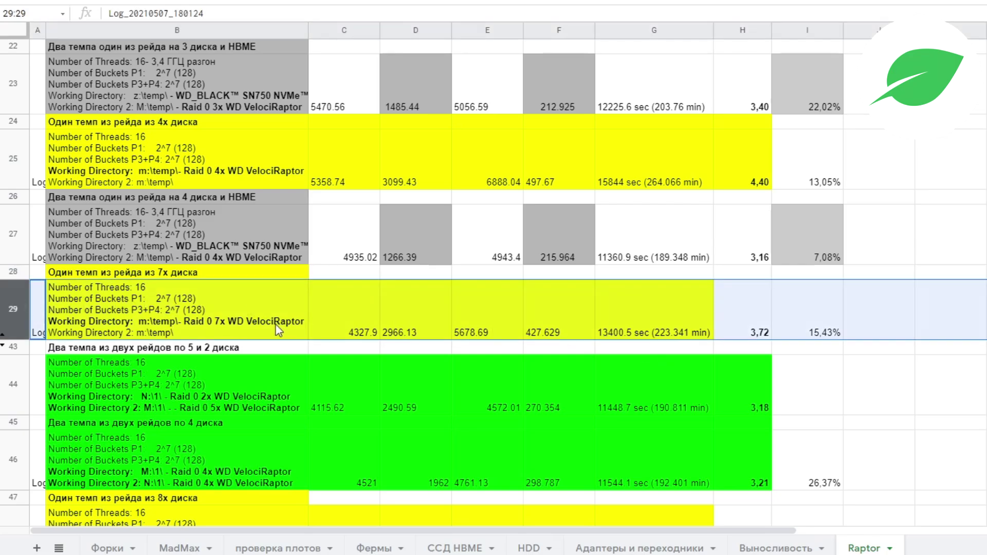
left_click(767, 334)
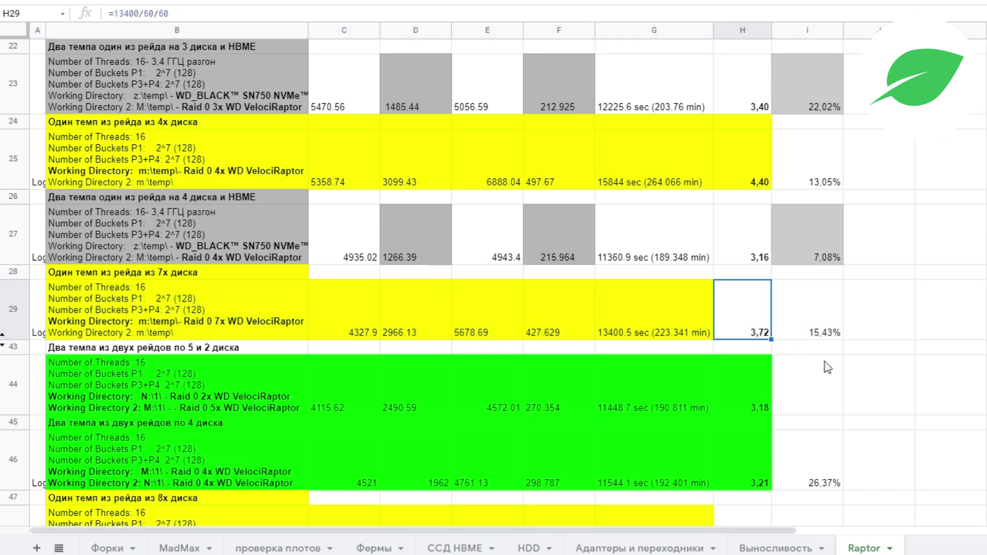
scroll(831, 368, "up", 1)
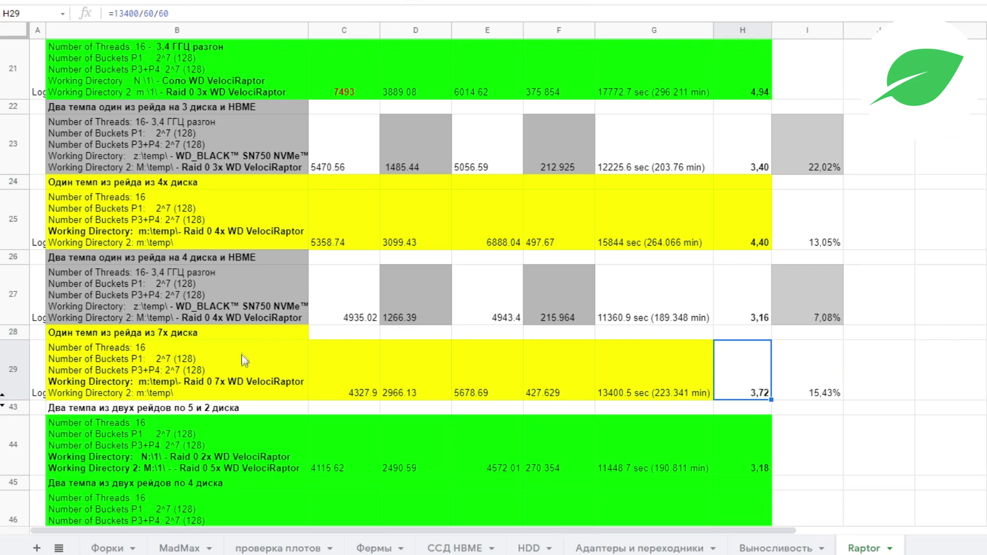
left_click(229, 394)
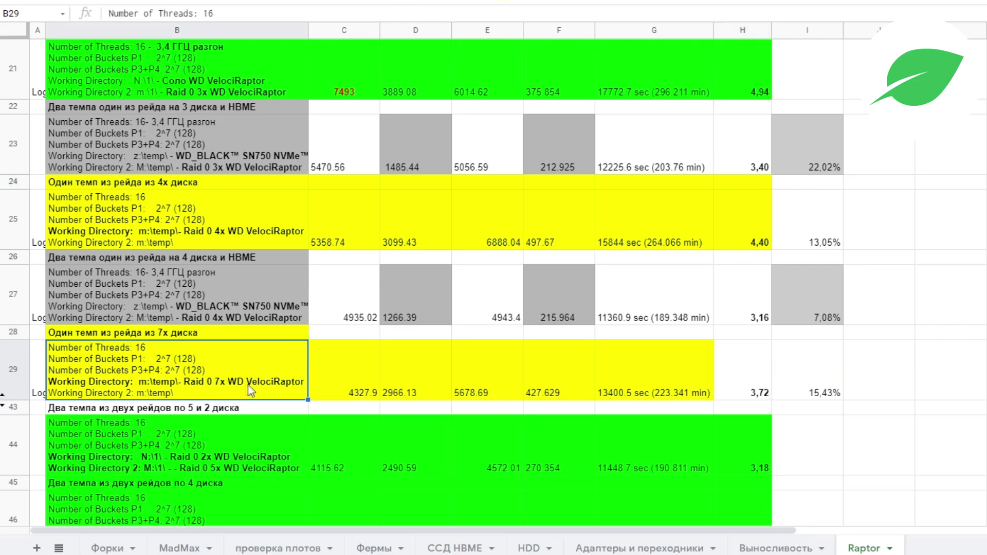
Check the seven-disk gain formula in I29 against the four-disk Raid 0 test in row 25 and the NVMe test in row 23.
left_click(812, 381)
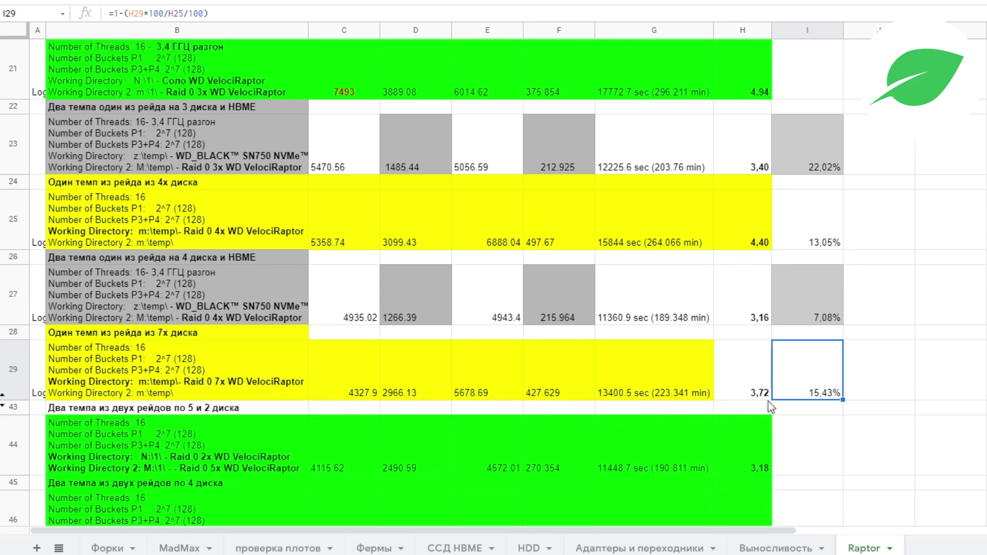
left_click(13, 218)
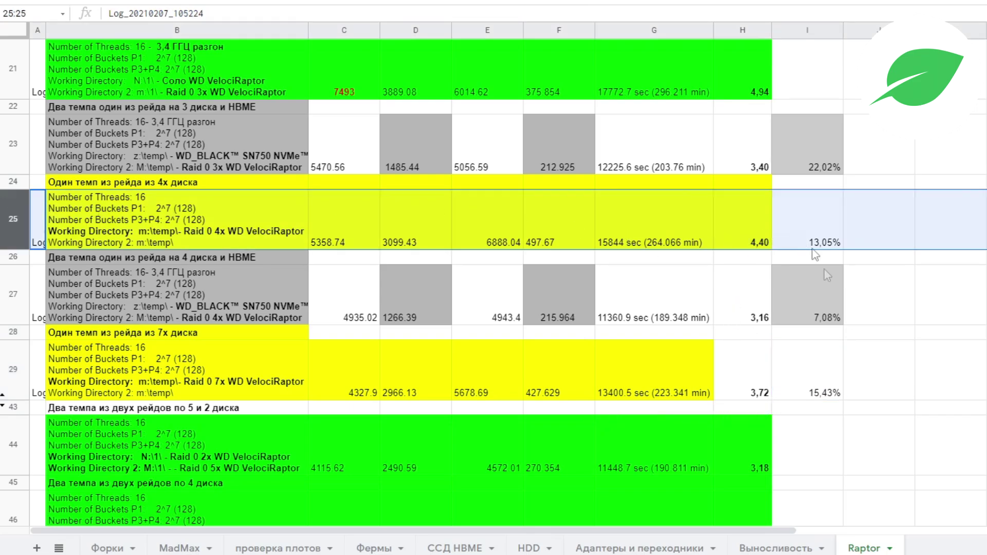
left_click(828, 381)
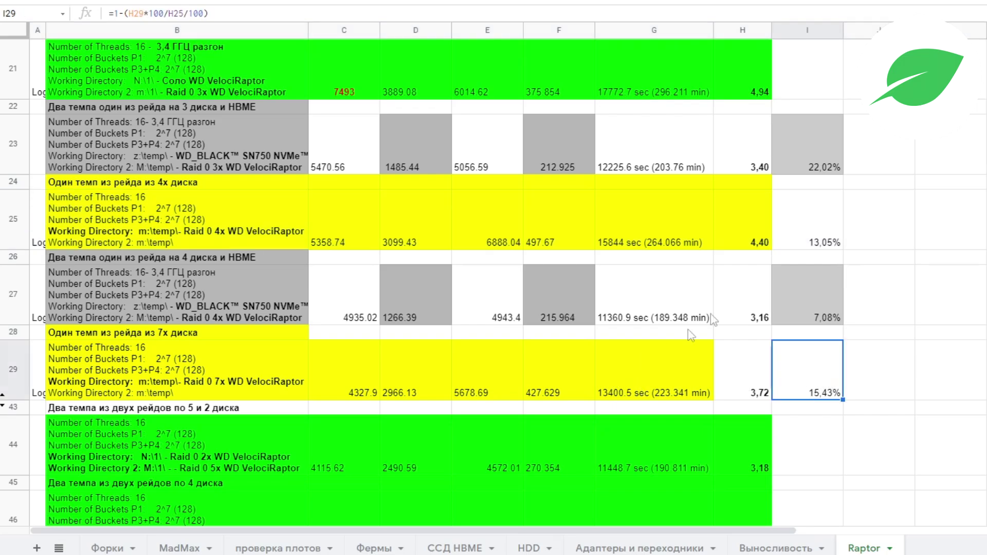
left_click(6, 145)
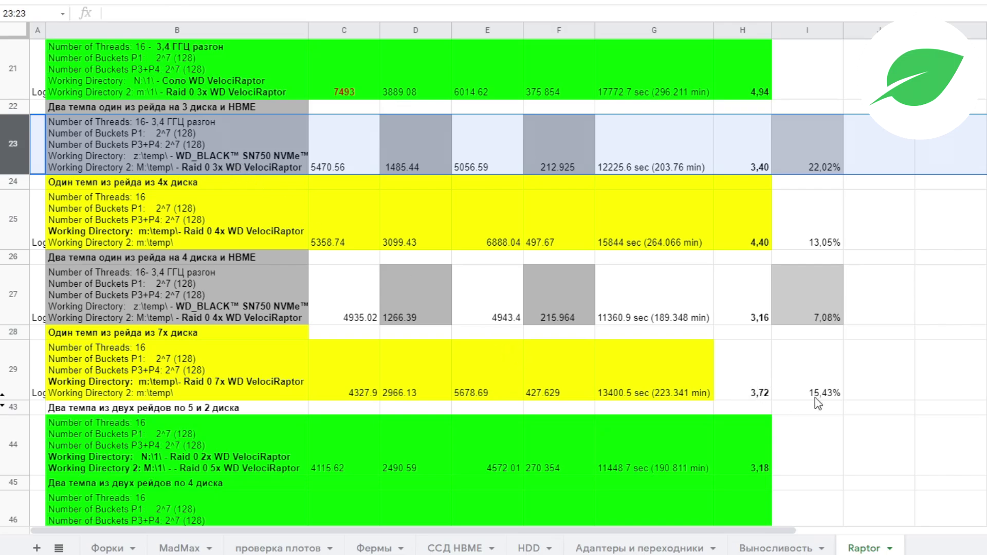
Read the settings of the two-array tests in rows 44 and 46, covering the 5+2 and 4+4 disk splits.
scroll(817, 401, "down", 1)
scroll(813, 391, "down", 2)
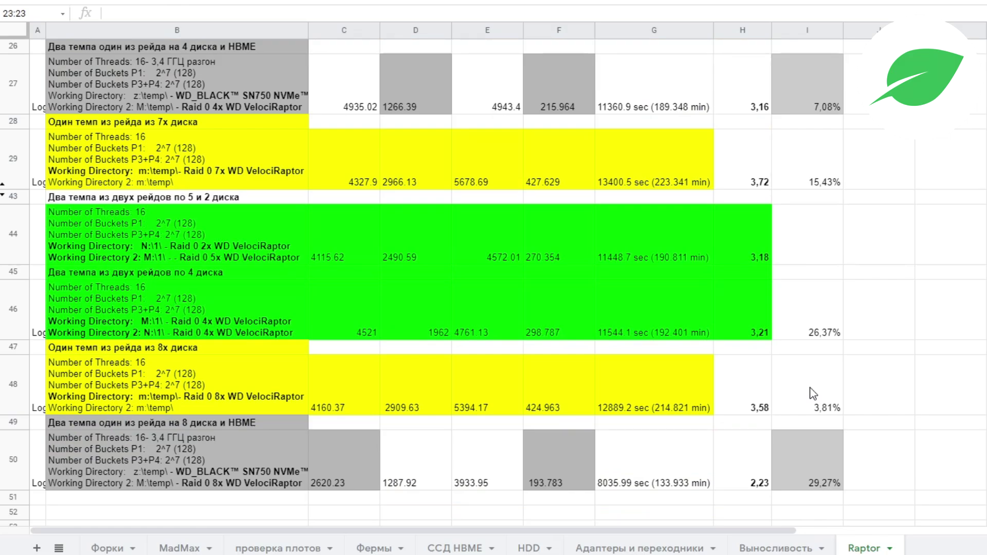
left_click(13, 234)
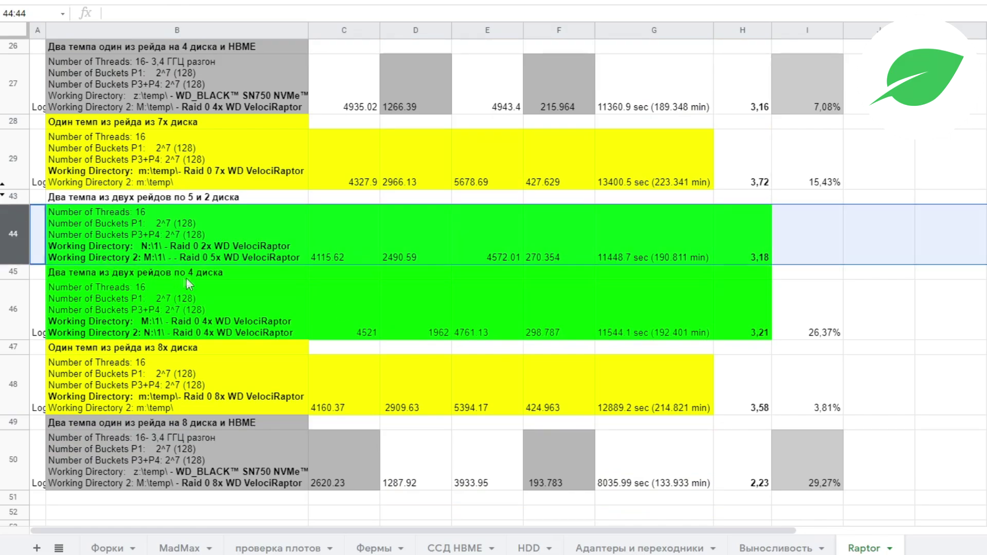
left_click(288, 304)
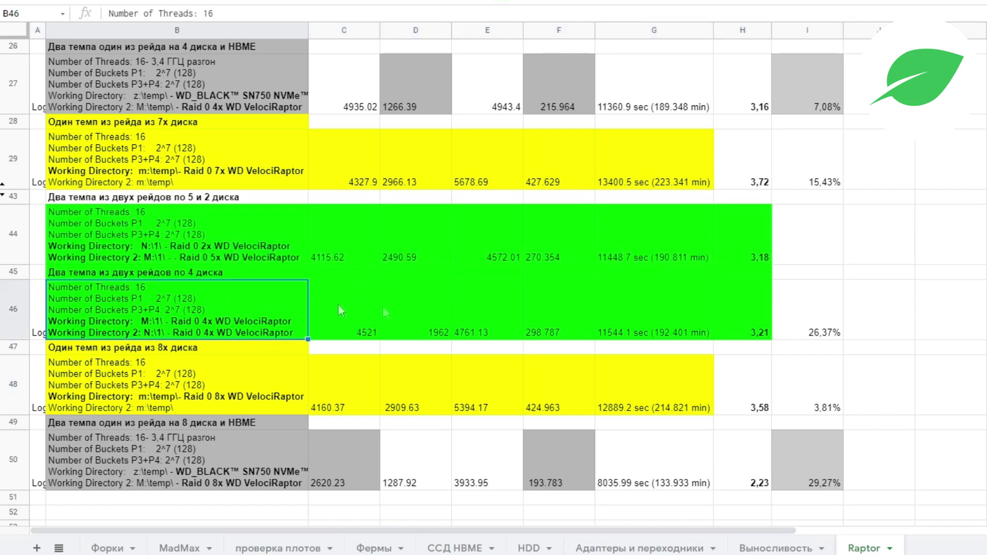
scroll(257, 308, "up", 1)
left_click(161, 318)
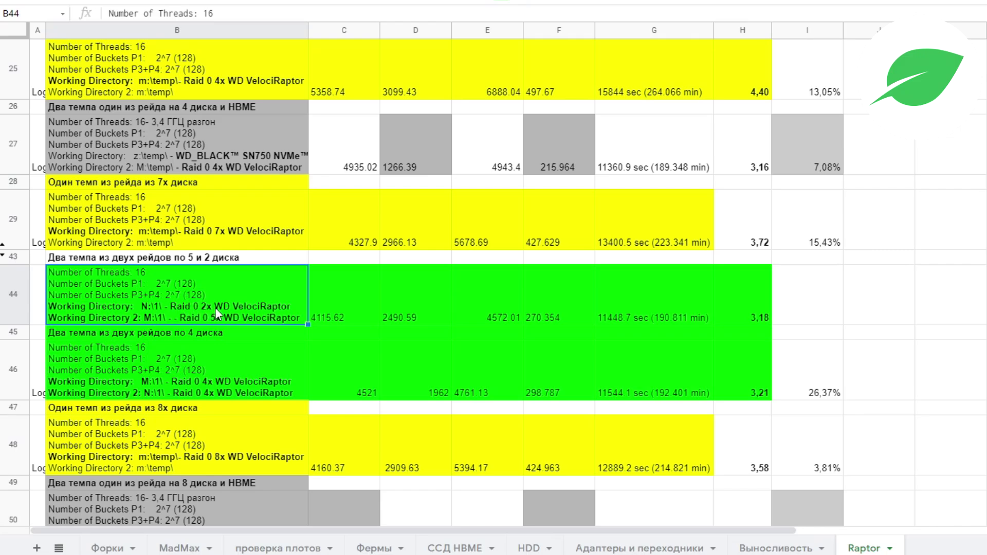
Compare the 5+2 disk total hours in H44 with the NVMe test in row 27, and inspect row 46's gain formula in I46.
left_click(749, 319)
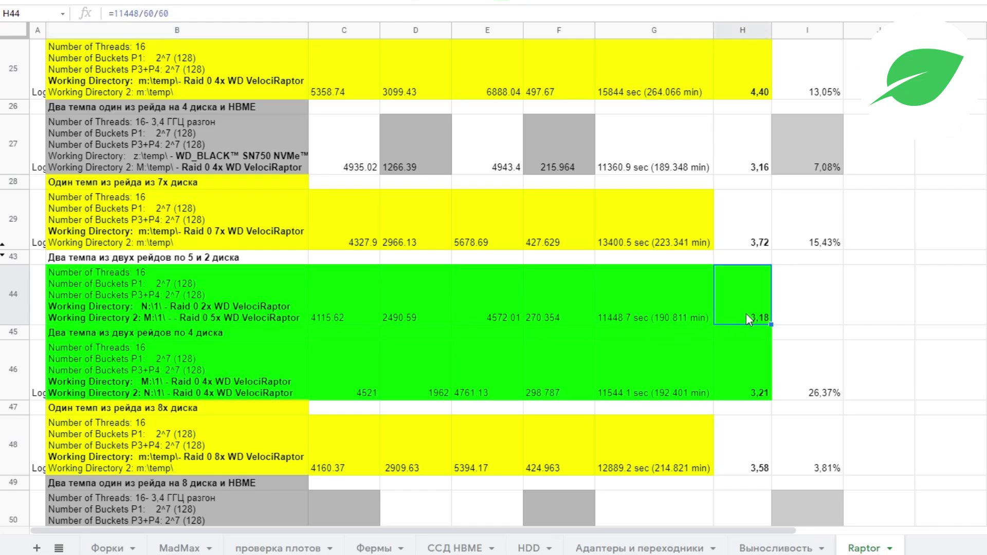
left_click(2, 134)
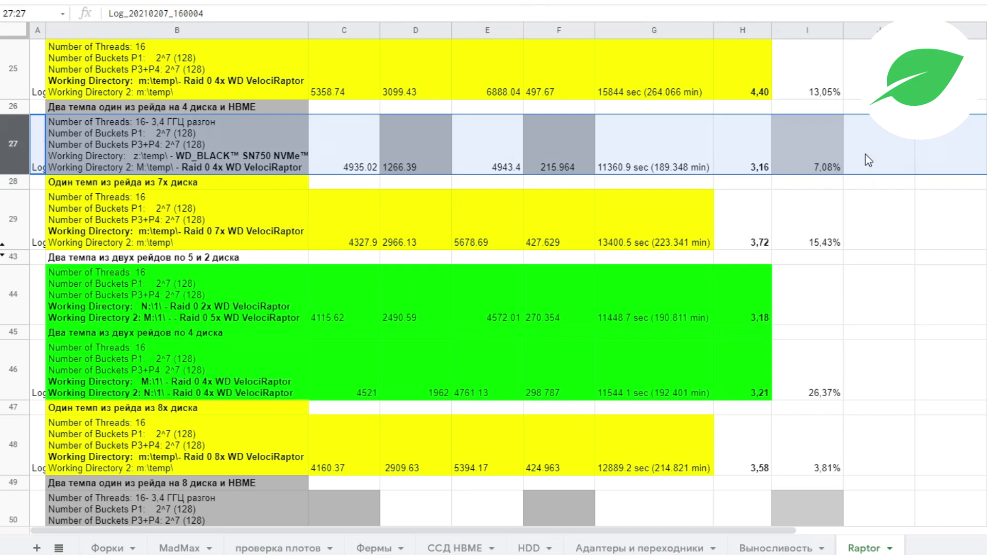
left_click(4, 293)
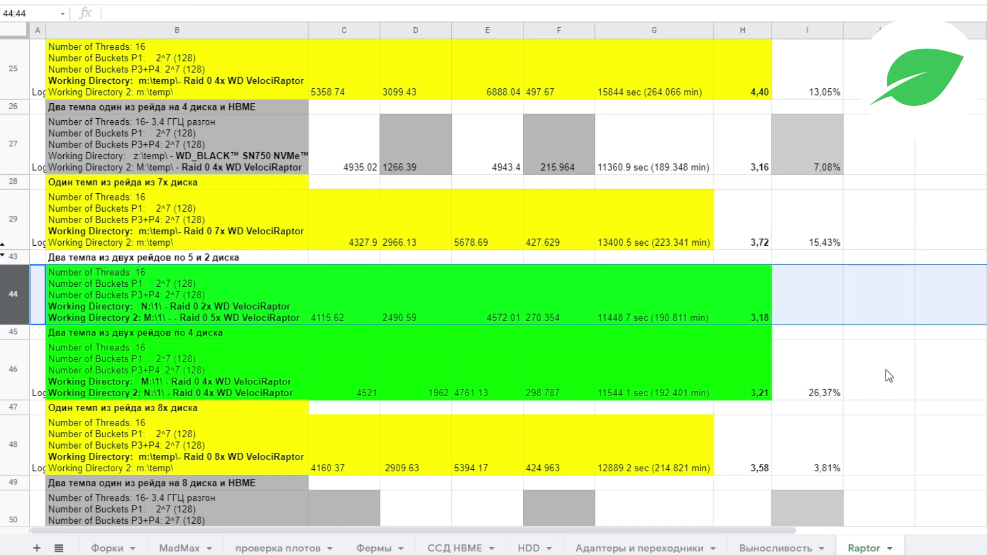
left_click(5, 372)
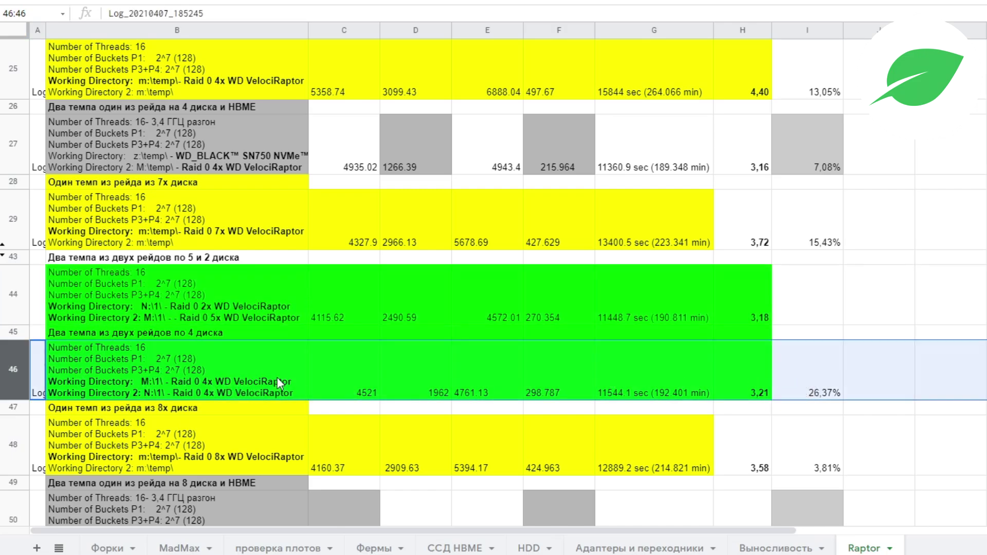
left_click(804, 381)
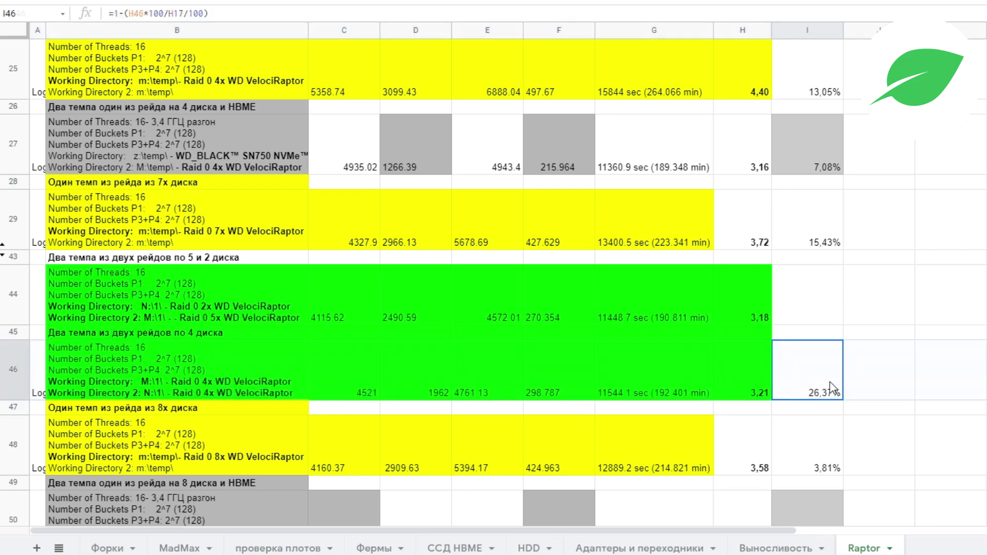
Compare the settings of the two-array tests in rows 44 and 46, rechecking the gain formula in I46.
left_click(5, 383)
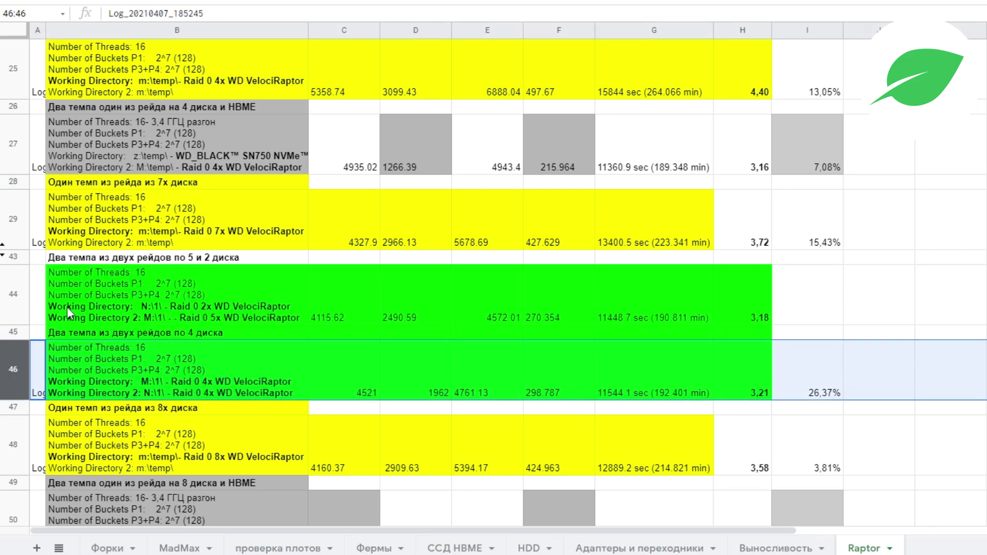
left_click(6, 279)
left_click(12, 368)
left_click(748, 301)
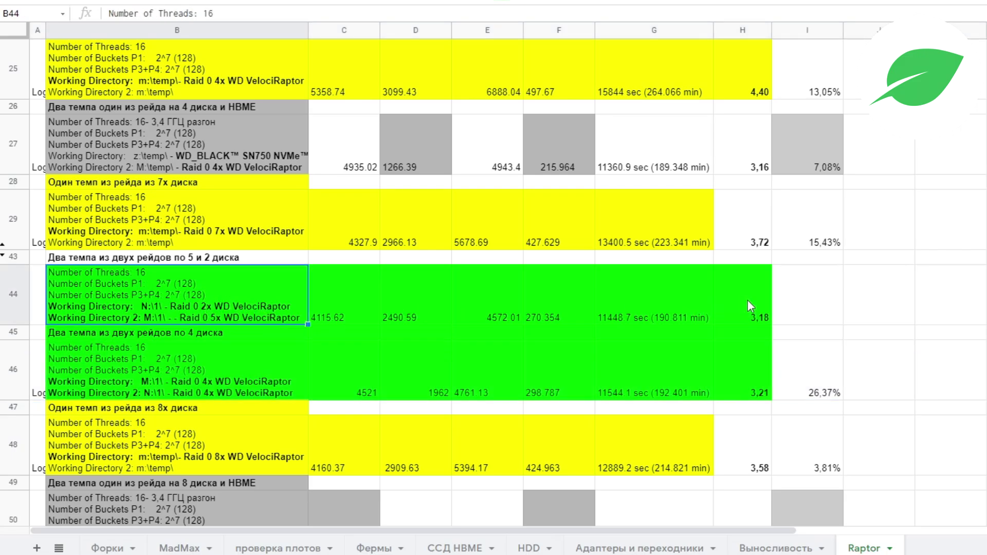
left_click(817, 315)
left_click(821, 370)
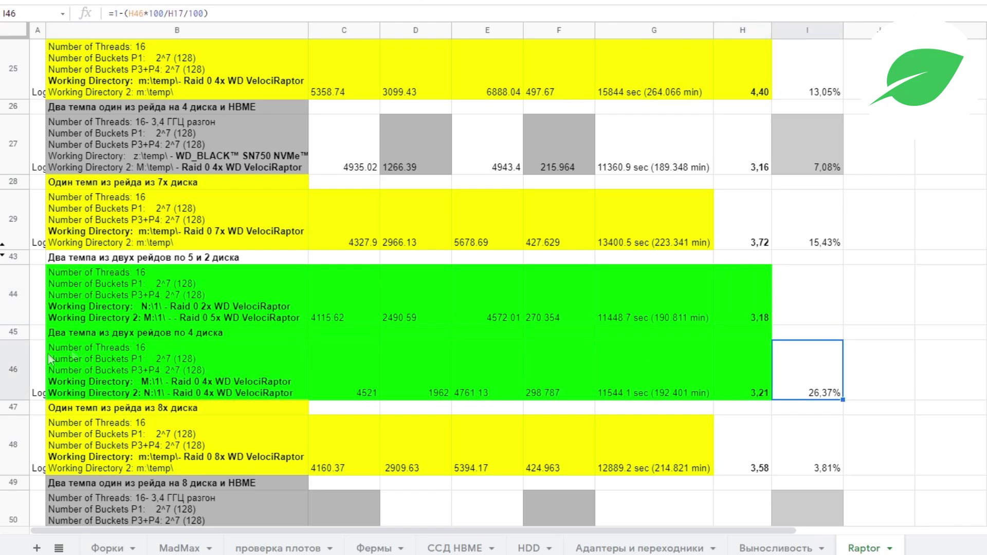
left_click(4, 354)
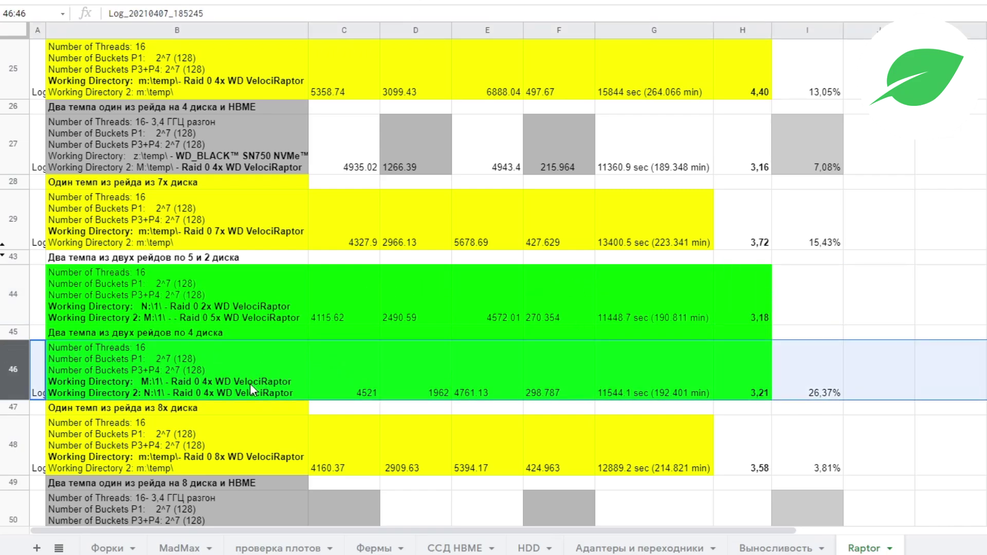
left_click(166, 319)
left_click(22, 295)
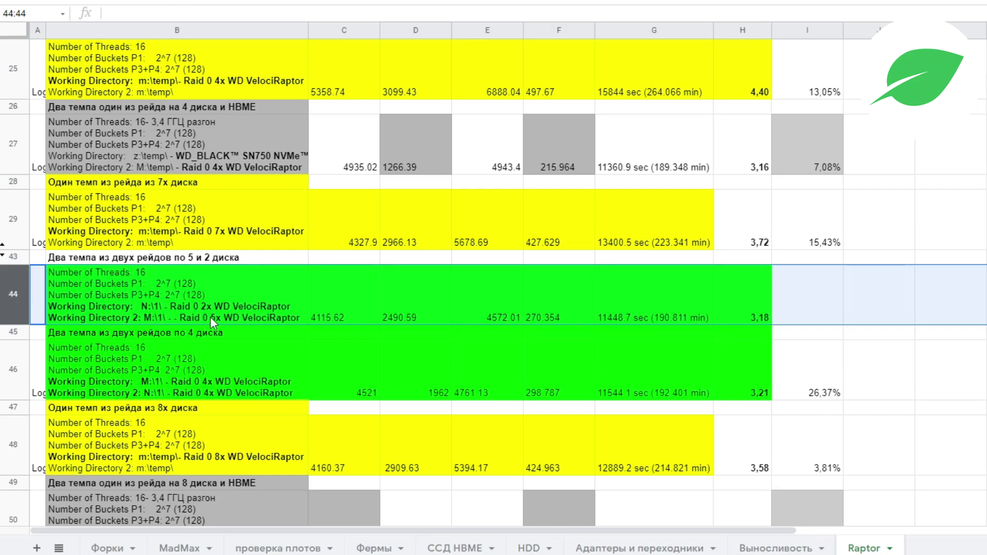
Review the smaller-array tests in rows 13 to 27, and compare the two-array total hours in H46 and H44.
scroll(292, 258, "up", 10)
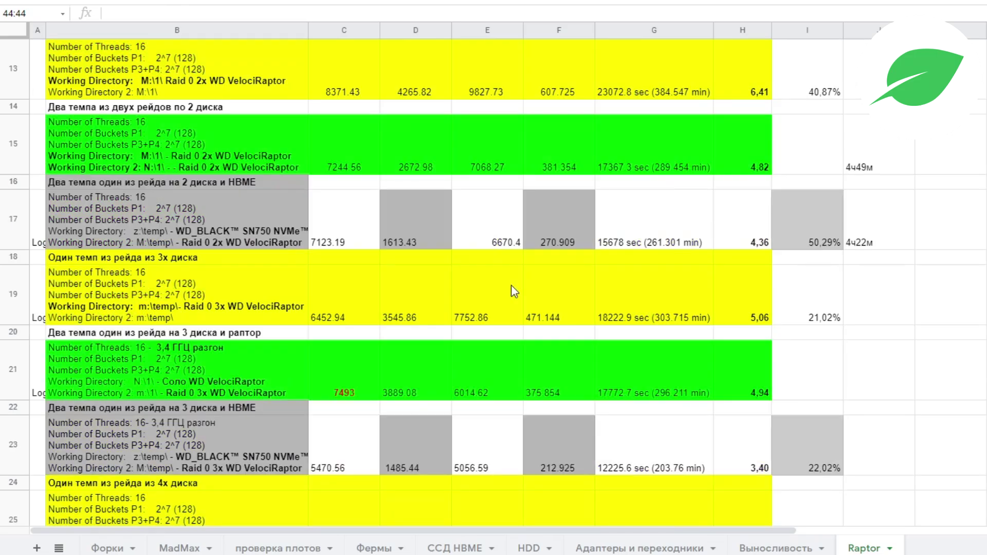
scroll(799, 246, "down", 3)
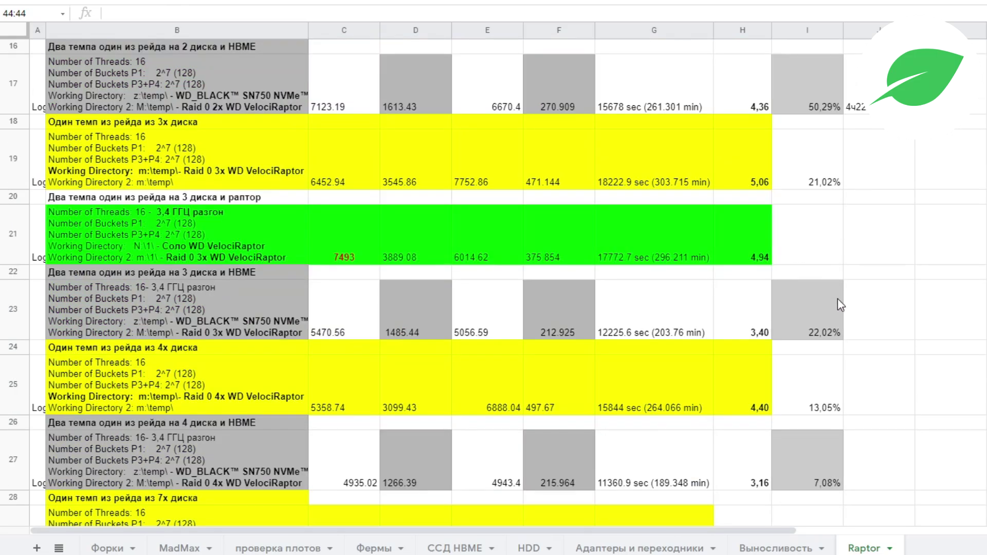
scroll(935, 327, "down", 5)
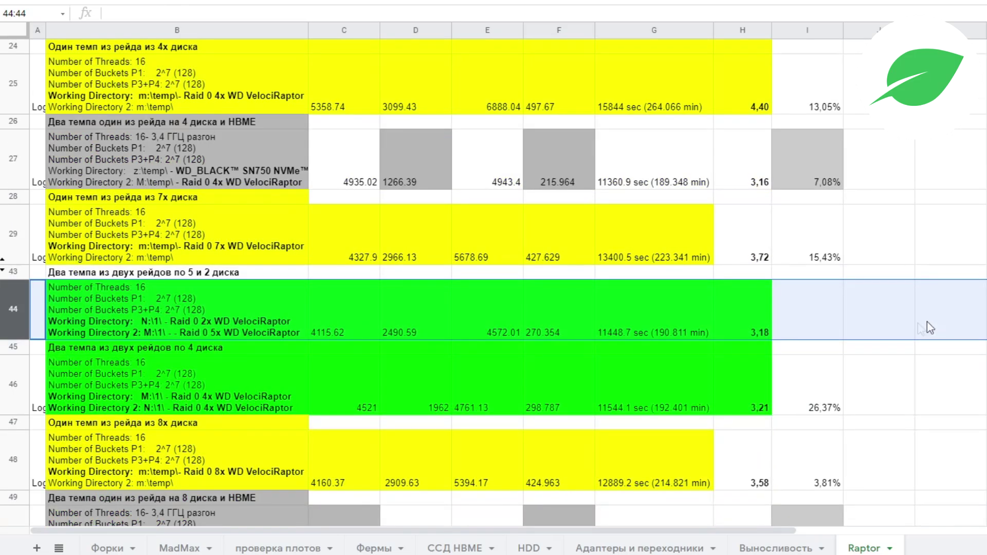
left_click(763, 392)
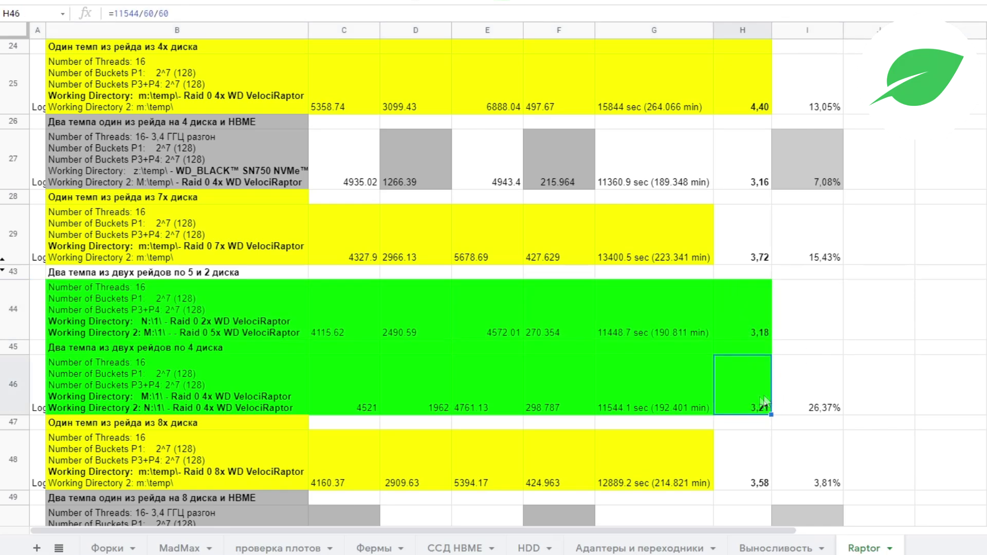
left_click(762, 328)
Compare the phase times in columns C and D between the 5+2 disk test in row 44 and the 4+4 disk test in row 46.
left_click(353, 319)
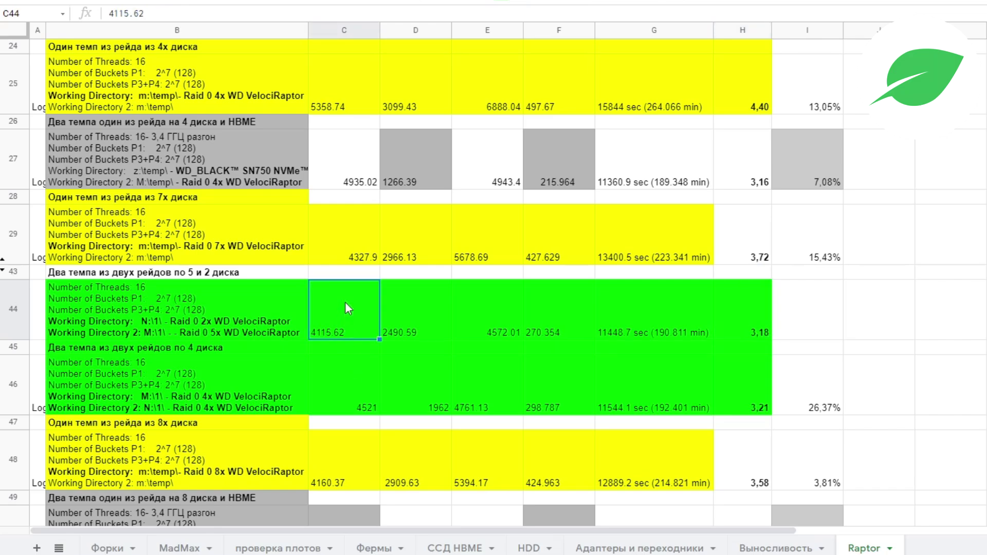
left_click(347, 394)
left_click(341, 324)
left_click(418, 321)
left_click(418, 374)
left_click(415, 324)
left_click(411, 375)
left_click(408, 324)
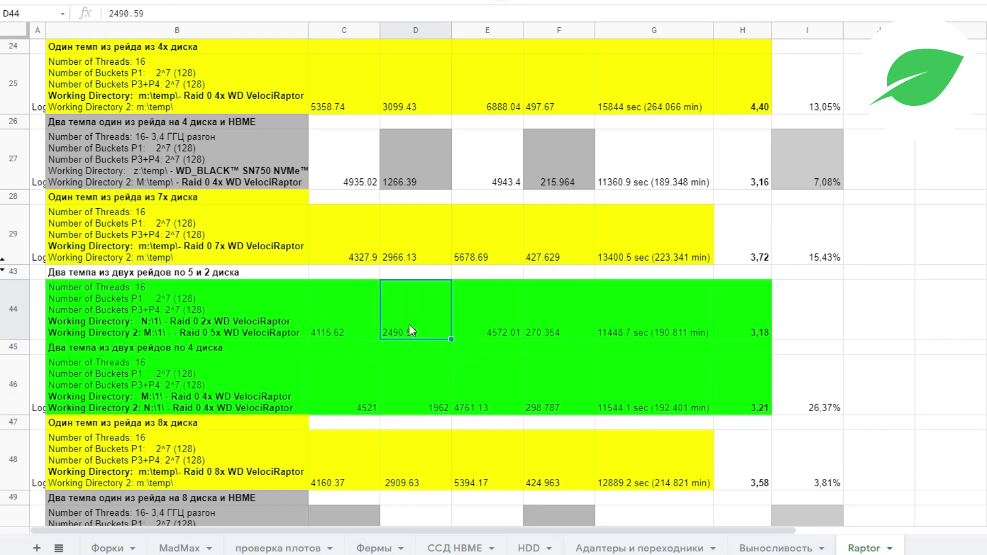
left_click(427, 395)
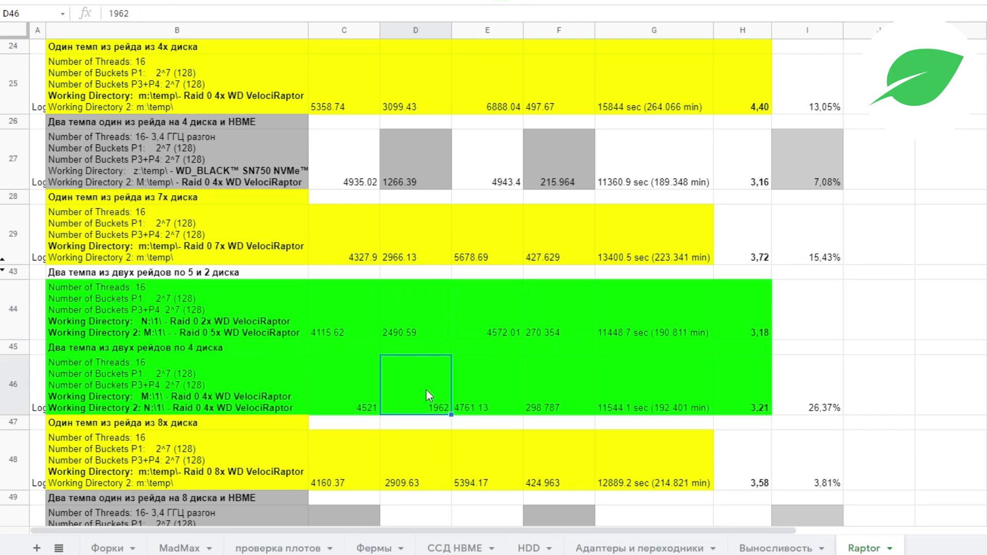
left_click(406, 330)
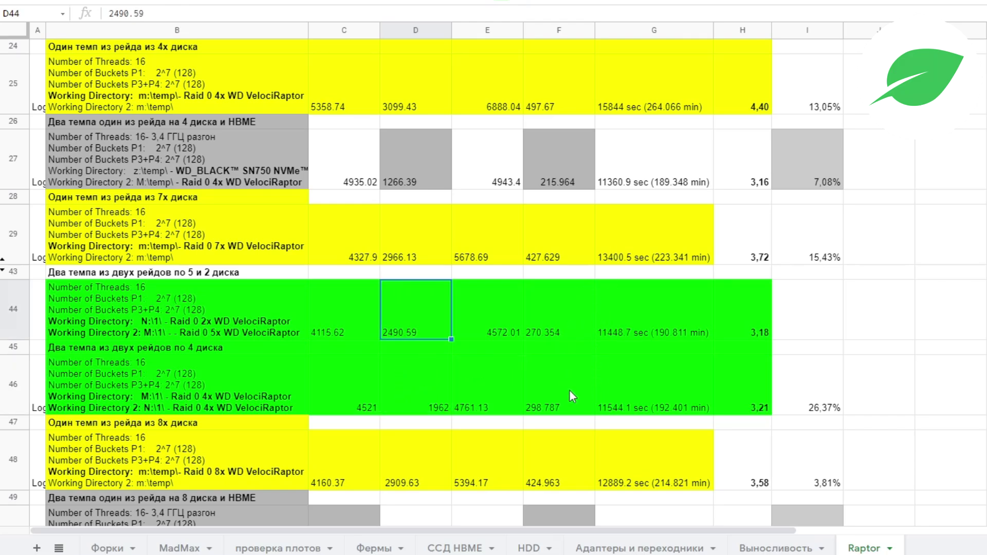
Check the 5+2 disk test's phase time in F44 and its total hours formula in H44.
left_click(558, 334)
left_click(557, 341)
left_click(554, 328)
left_click(746, 332)
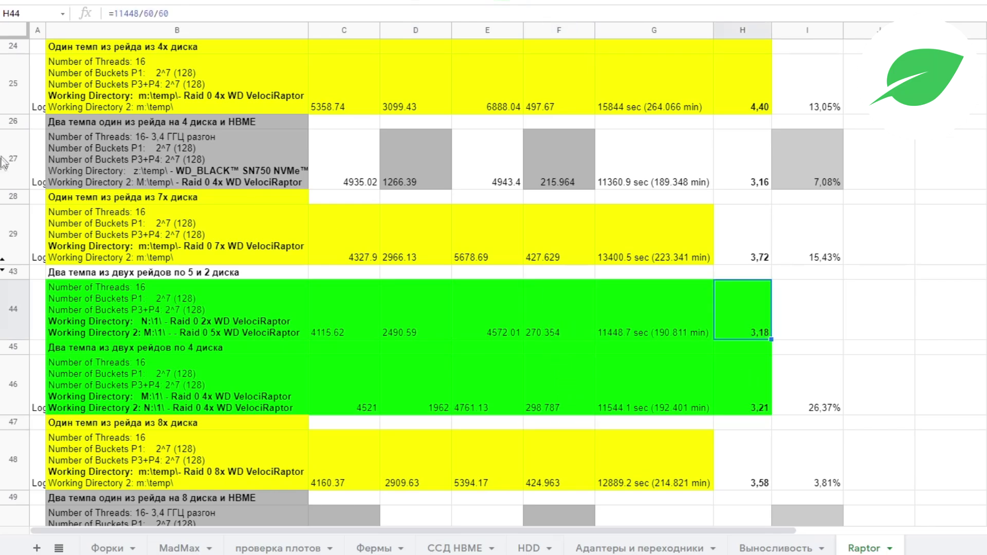
Examine the eight-disk Raid 0 test in row 48 against the seven-disk hours in H29, reading the gain formula in I48.
left_click(13, 422)
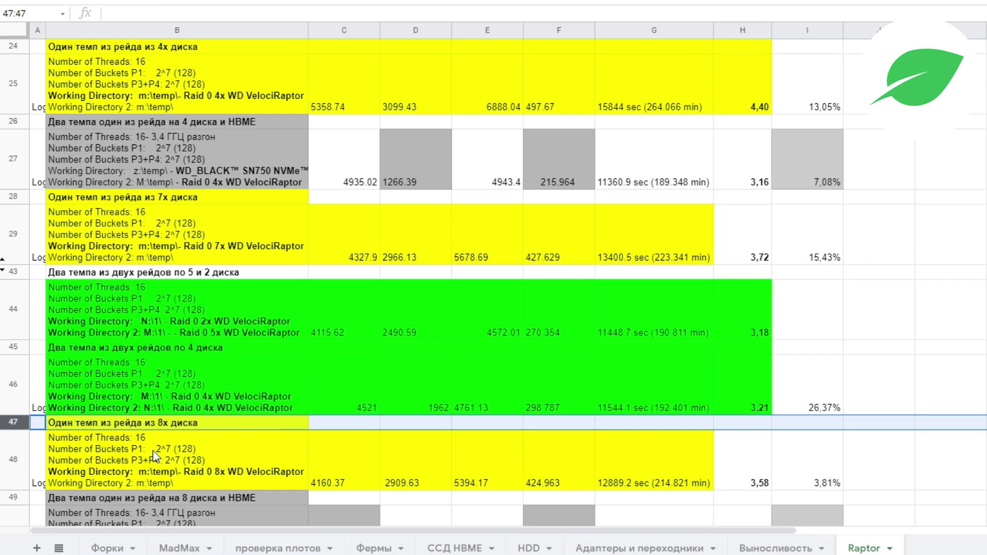
scroll(159, 449, "down", 2)
left_click(11, 384)
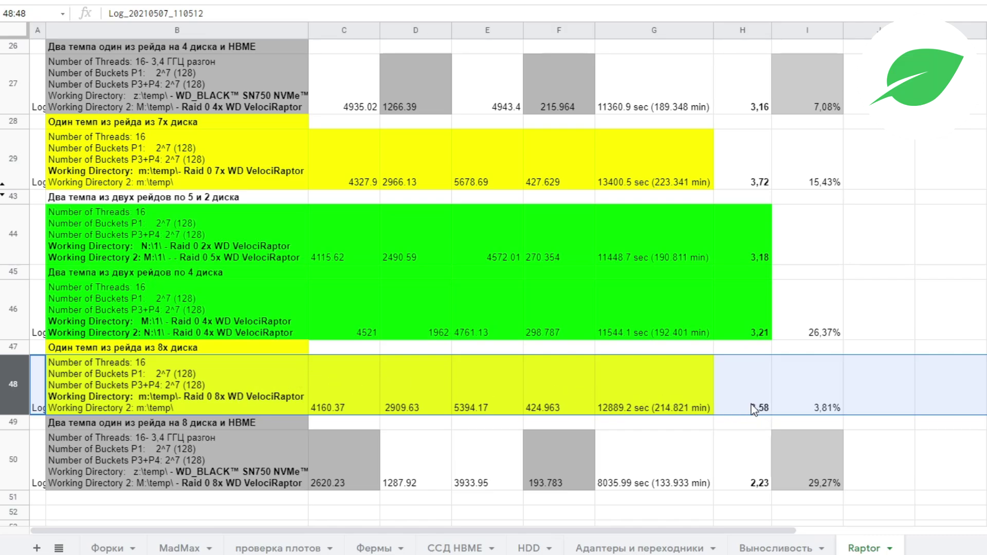
left_click(761, 166)
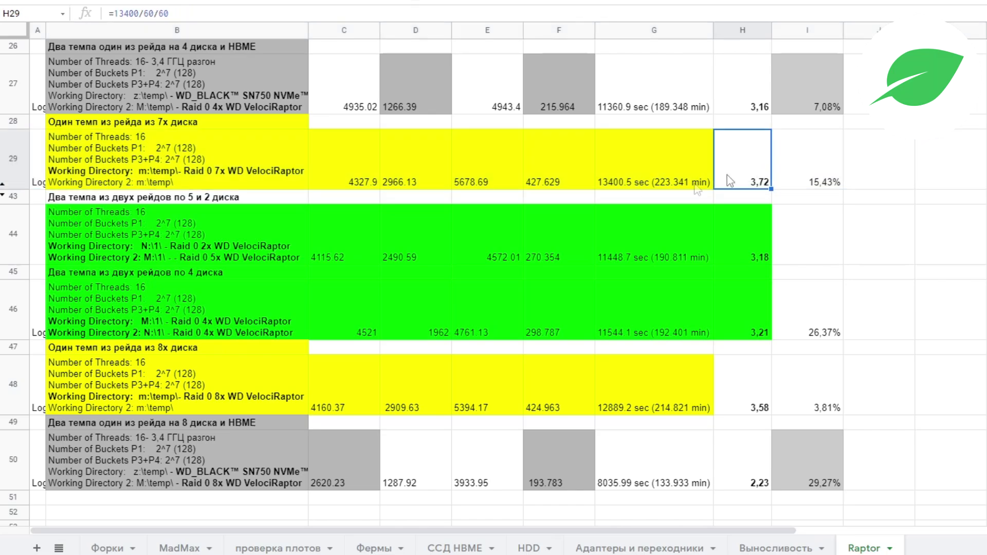
left_click(23, 403)
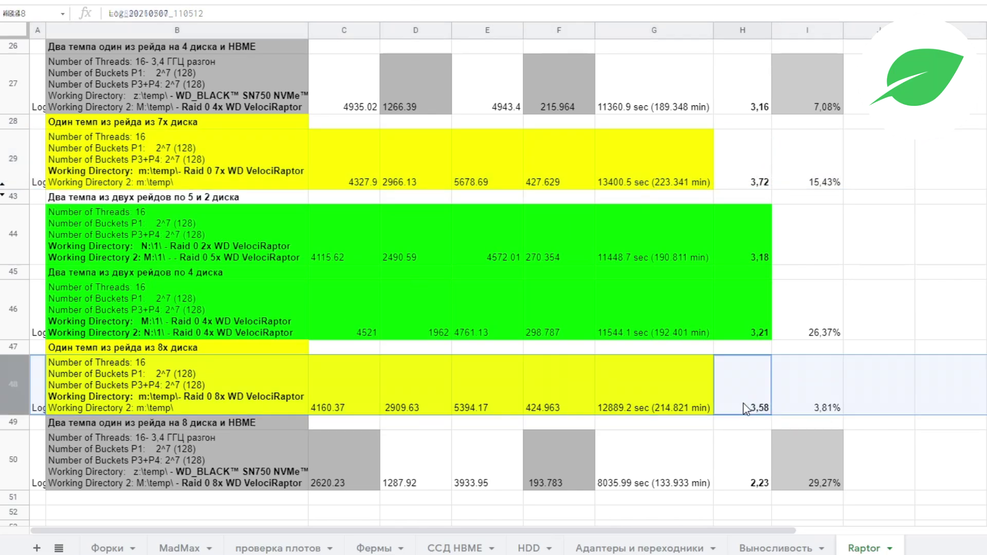
left_click(838, 406)
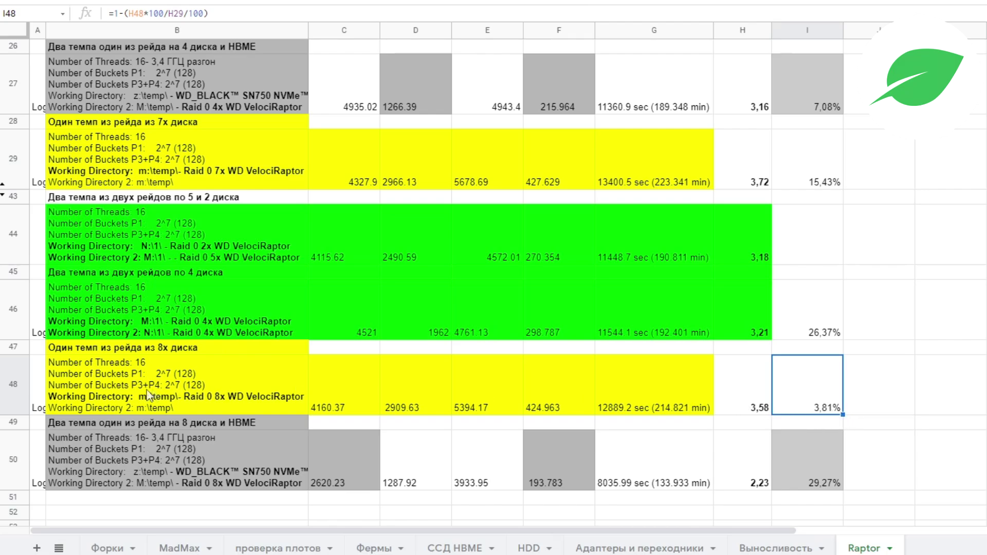
left_click(14, 370)
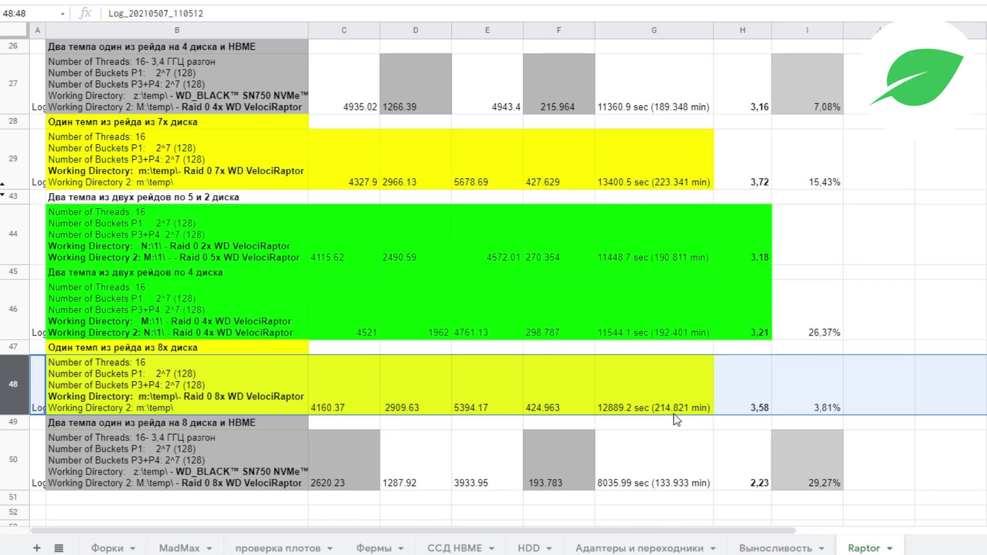
Examine the eight-disk Raid 0 plus NVMe test in row 50, checking its gain formula in I50 against the one in I48.
scroll(677, 419, "up", 1)
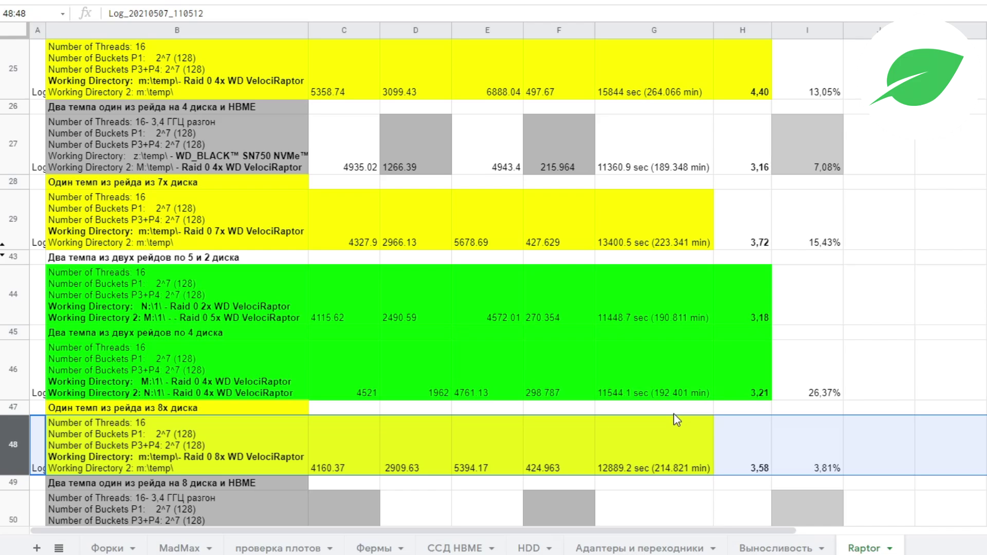
key("Right")
scroll(674, 414, "down", 3)
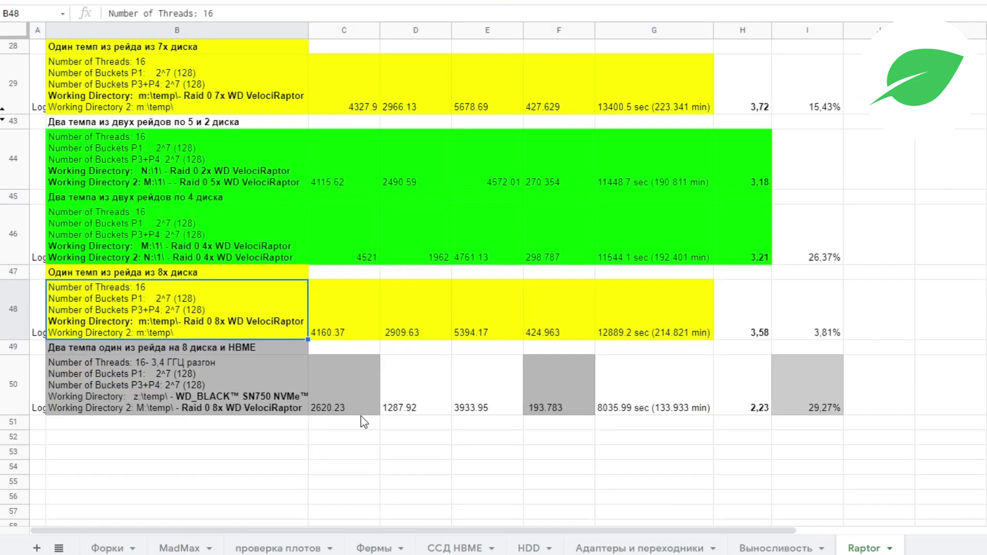
left_click(12, 396)
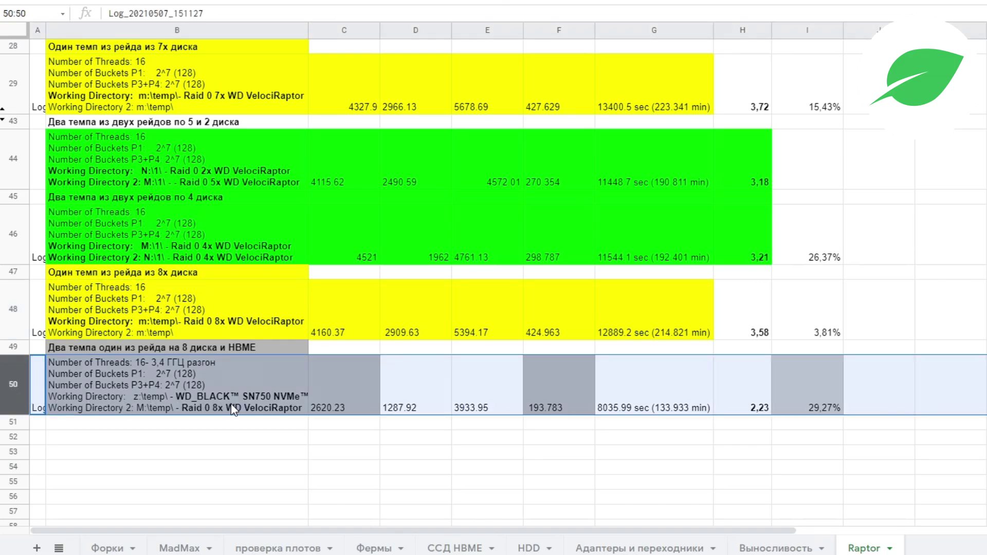
left_click(813, 401)
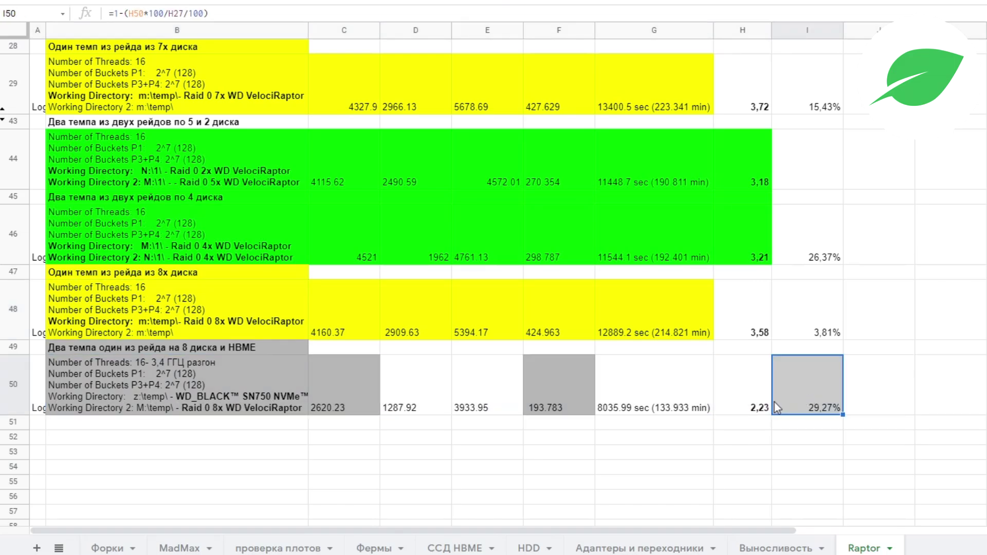
left_click(7, 386)
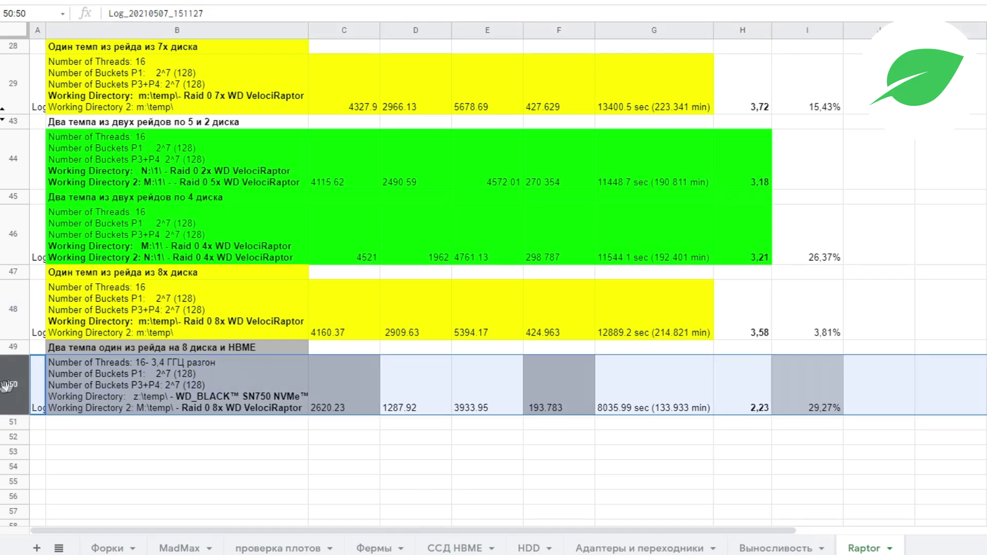
left_click(208, 389)
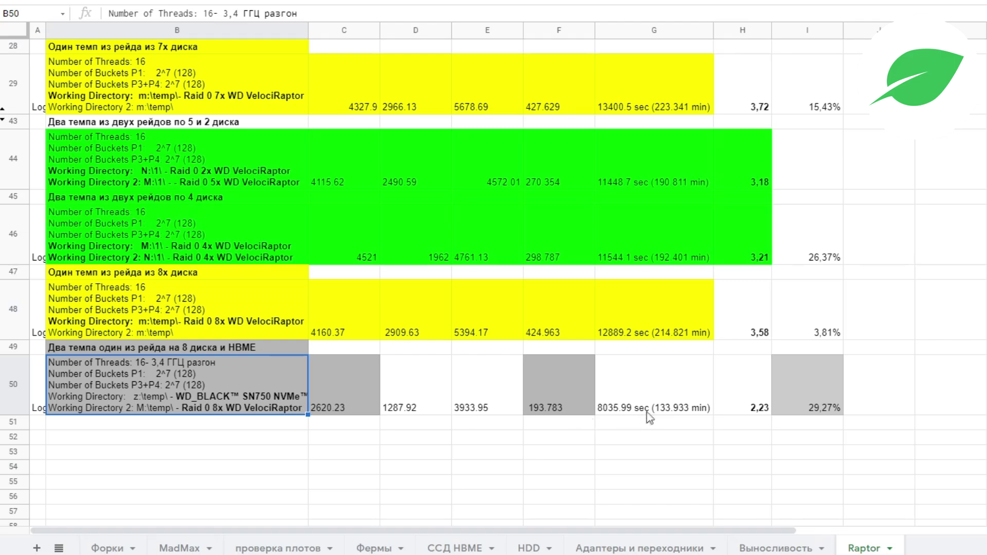
left_click(819, 330)
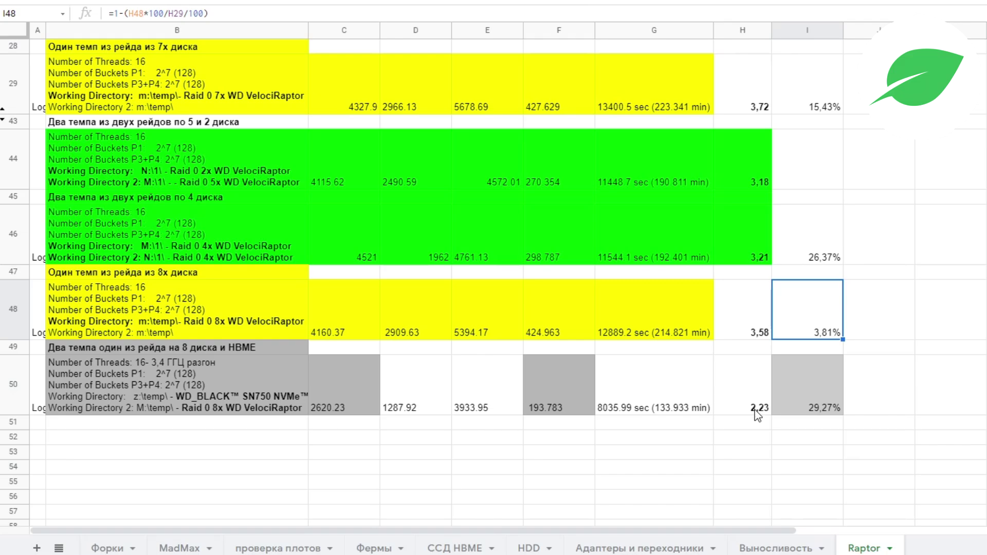
Bring up the Этот компьютер window and return to the Raptor sheet.
scroll(837, 448, "up", 1)
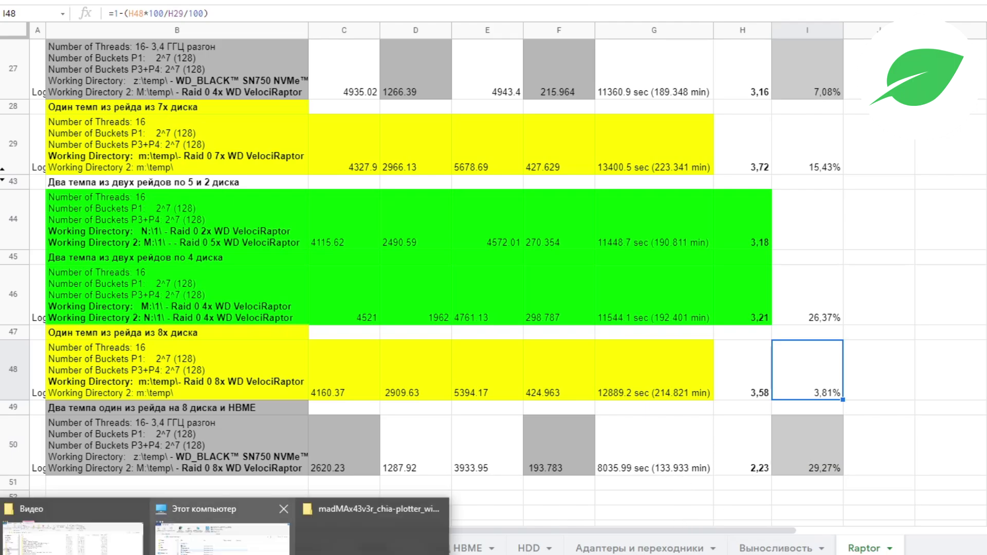
left_click(223, 513)
left_click(825, 428)
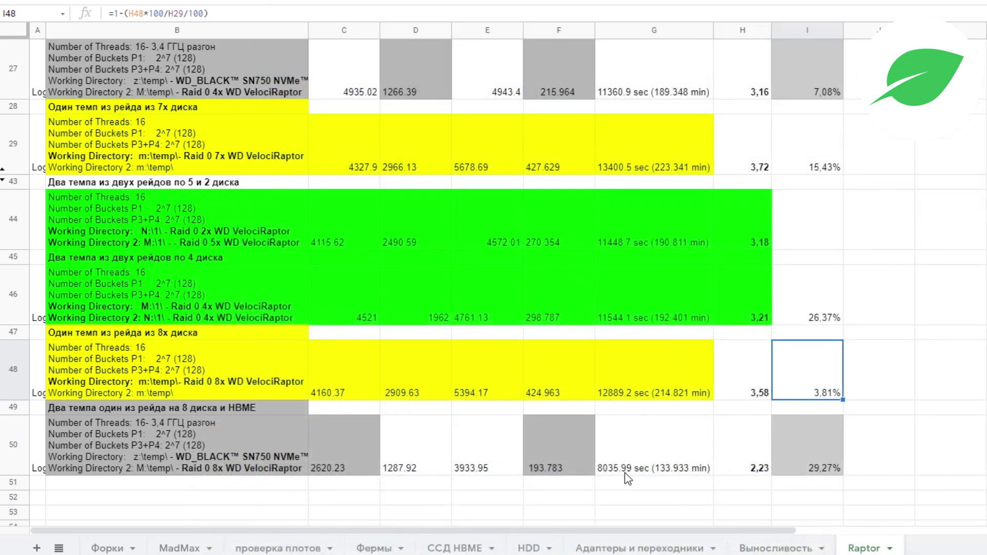
Compare the eight-disk NVMe total hours in row 50 with the four-disk NVMe hours in H27 and the 5+2 disk hours in H44.
left_click(726, 487)
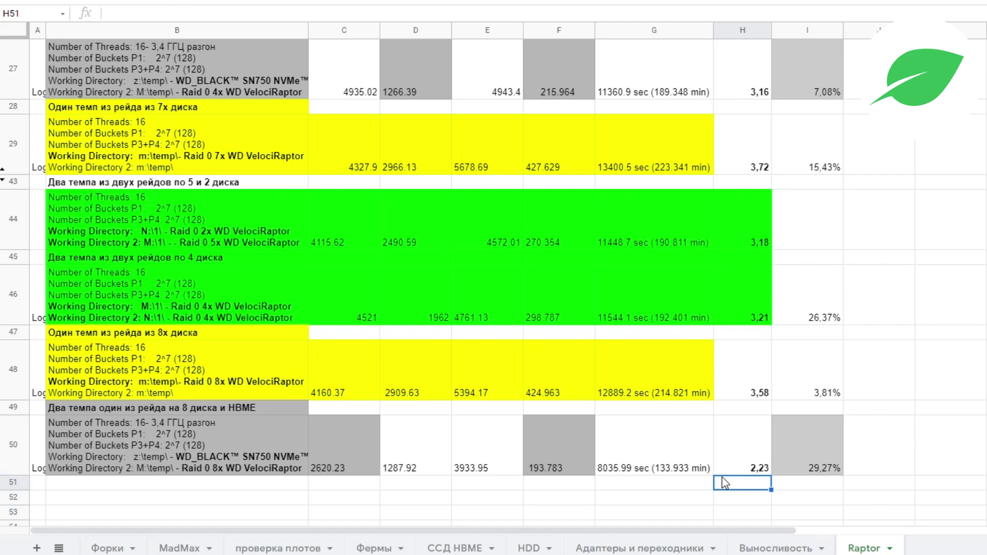
scroll(467, 367, "up", 4)
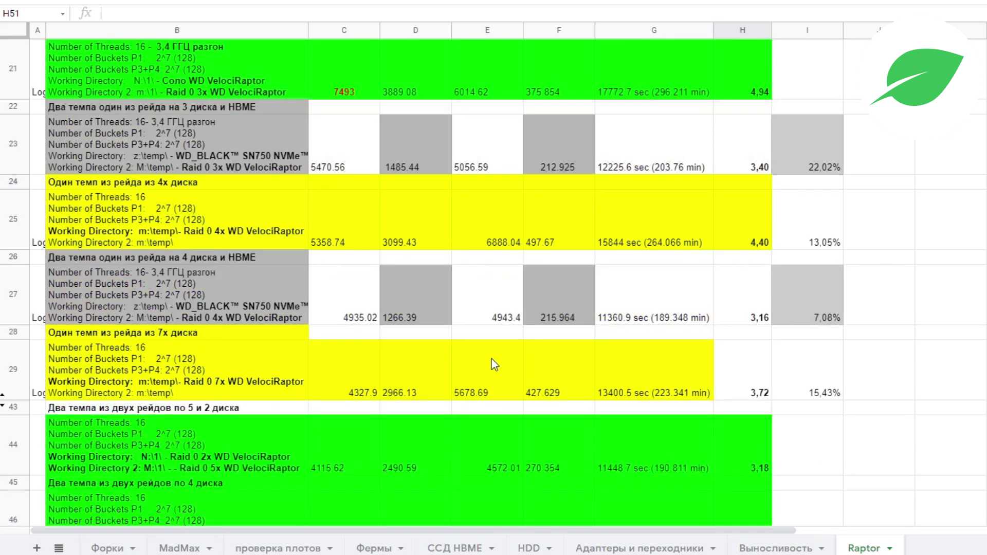
left_click(743, 301)
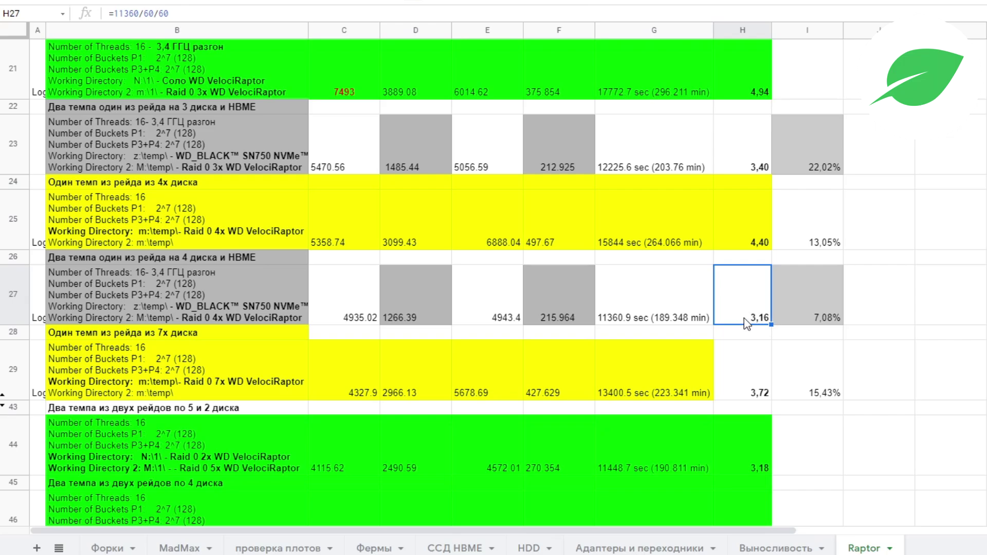
scroll(745, 336, "down", 1)
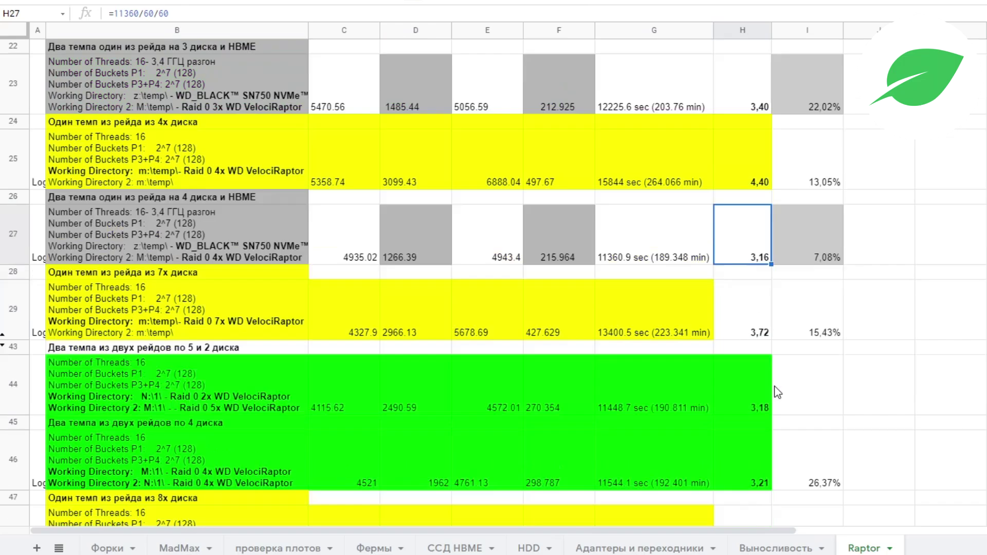
left_click(757, 393)
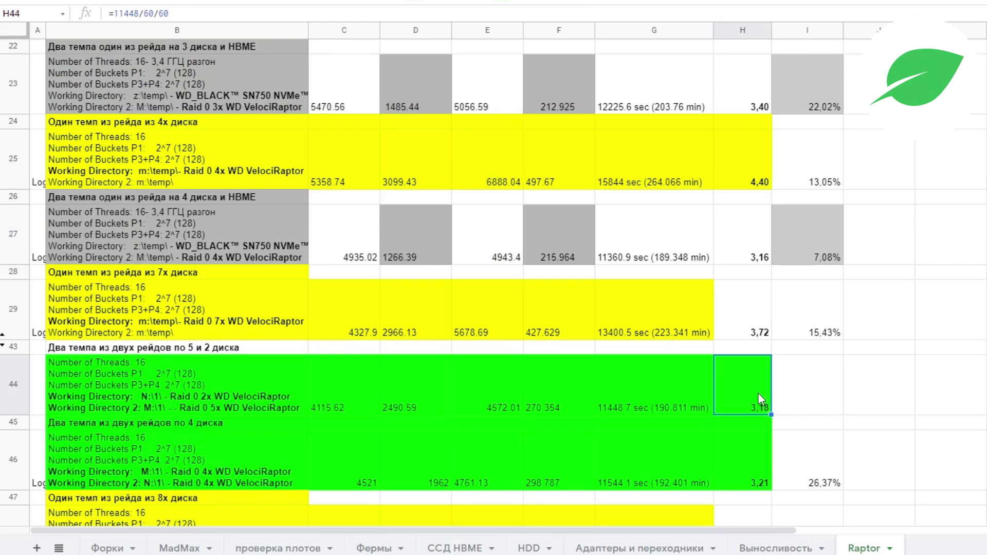
scroll(751, 402, "down", 1)
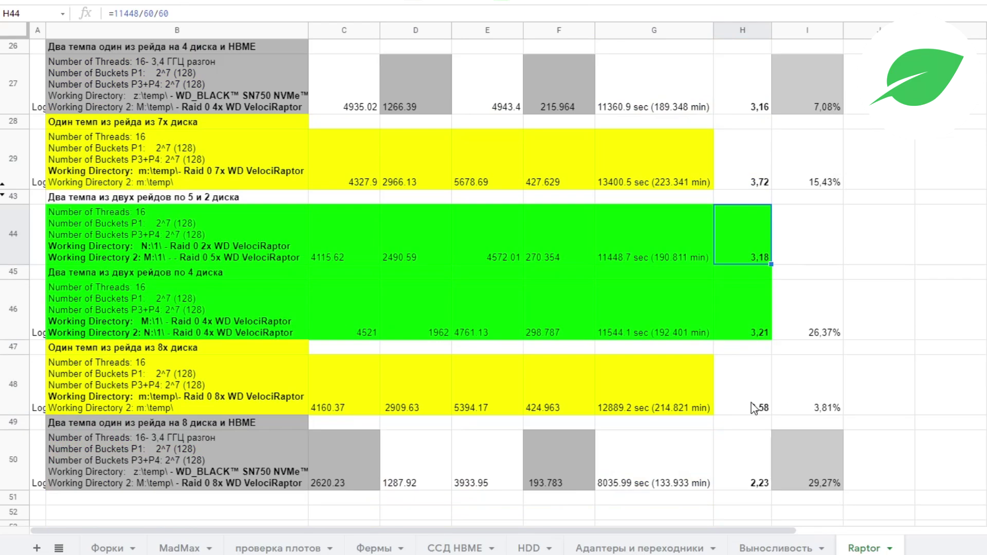
Compare the dual four-disk Raid 0 test in row 46 with the 5+2 disk test in row 44, including hours and gain.
left_click(737, 313)
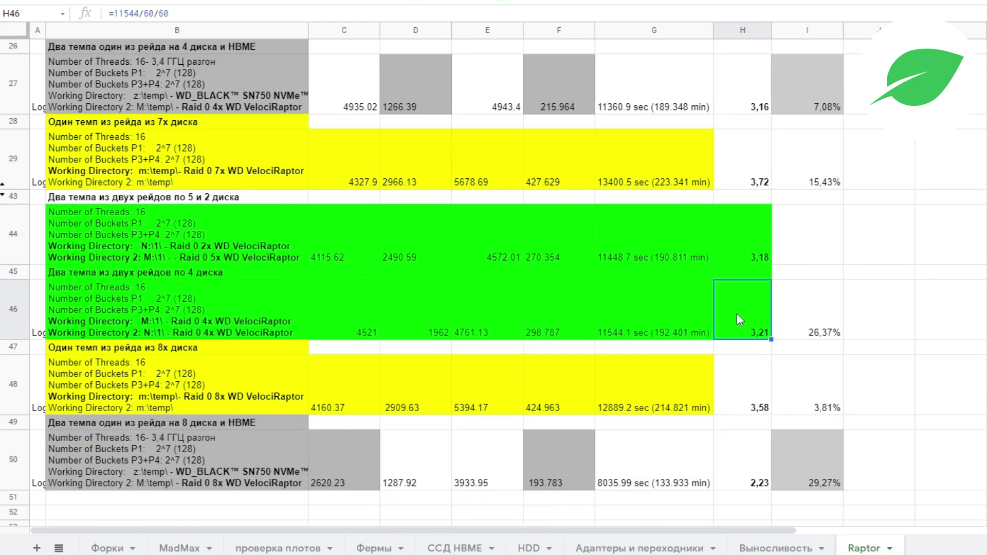
left_click(9, 322)
scroll(454, 445, "up", 1)
scroll(455, 443, "up", 1)
scroll(550, 422, "down", 1)
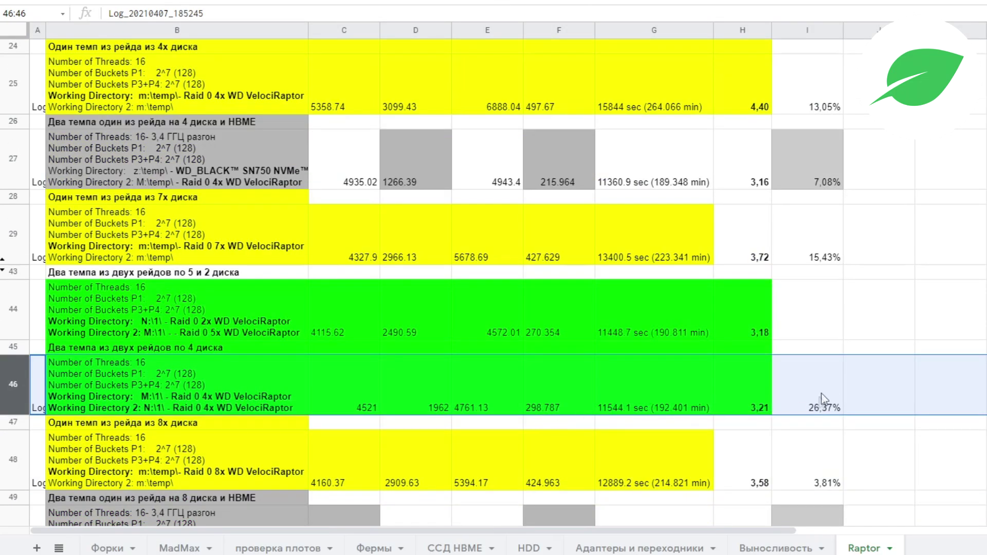
left_click(808, 341)
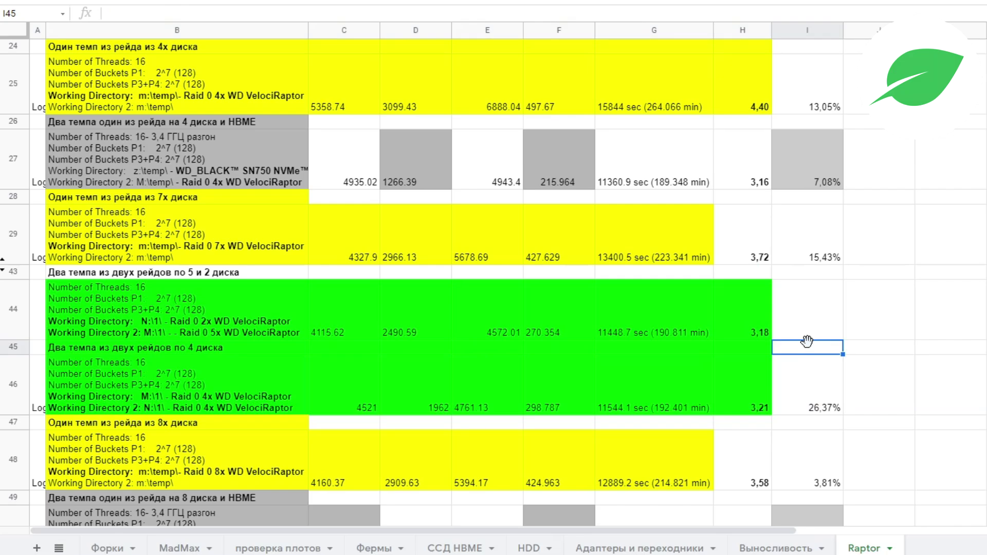
left_click(823, 325)
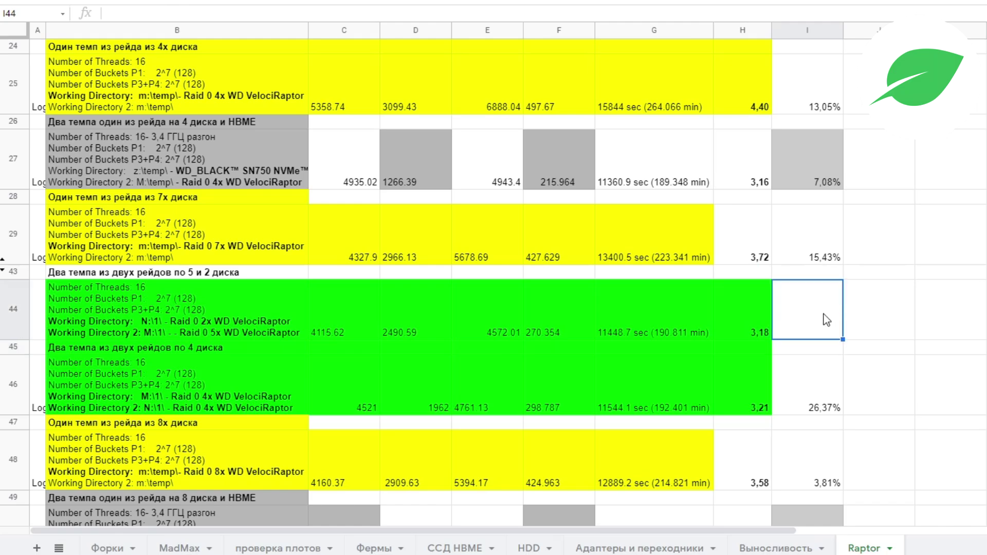
Check the gain formula in I50 against the four-disk NVMe total hours in H27.
scroll(960, 321, "down", 1)
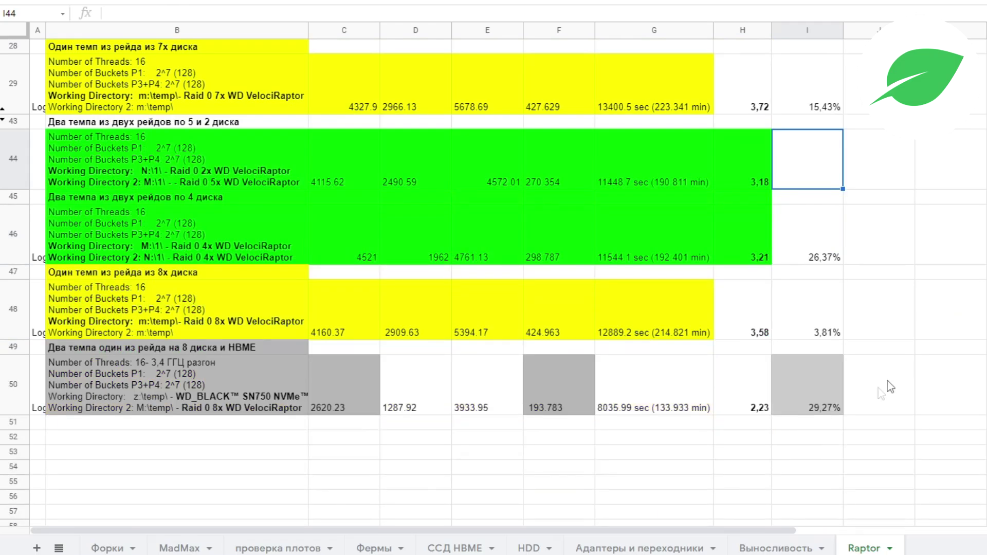
double_click(818, 409)
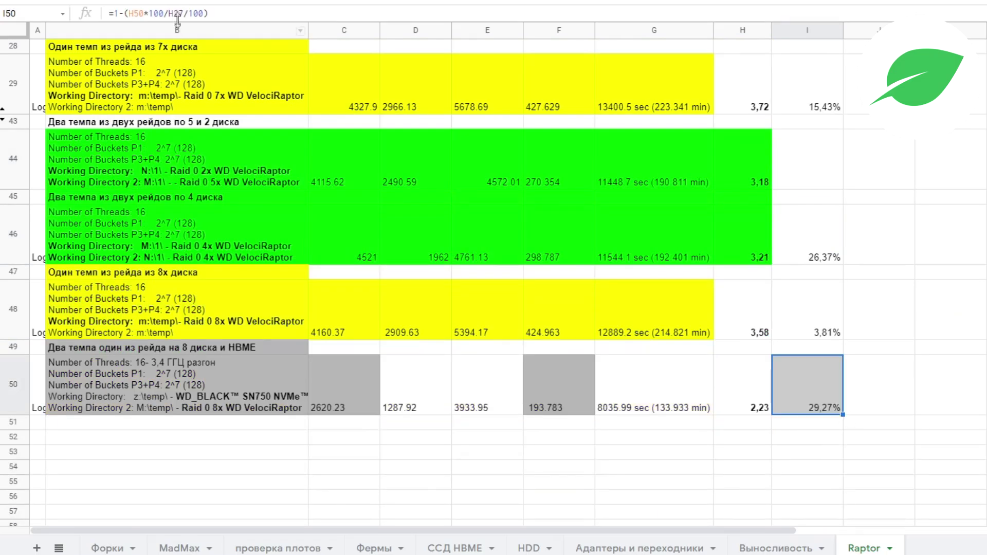
scroll(573, 419, "up", 1)
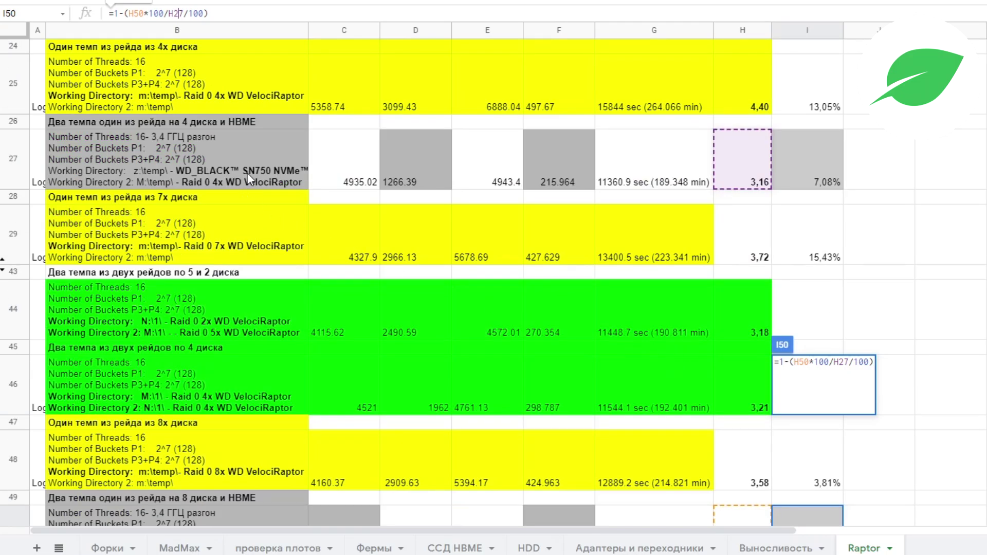
View the YouTube community post about CPU load with eight WD VelociRaptor disks, and return to the last rows of the Raptor sheet.
scroll(853, 229, "down", 1)
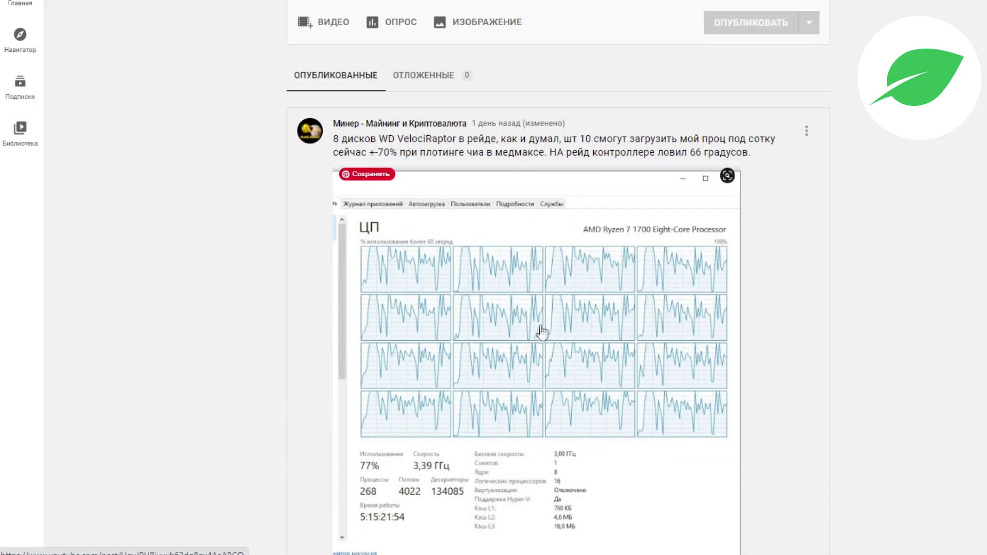
scroll(540, 331, "down", 2)
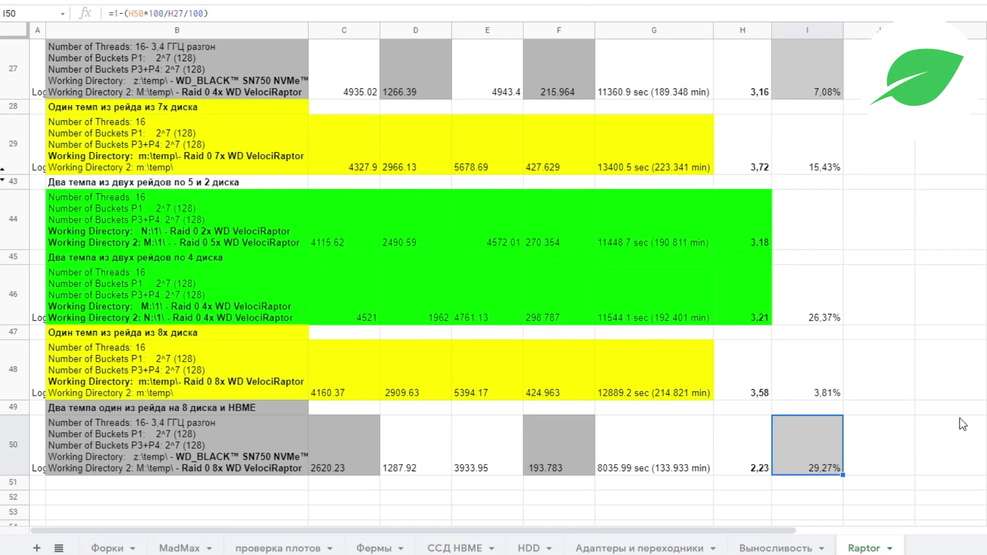
scroll(937, 429, "down", 3)
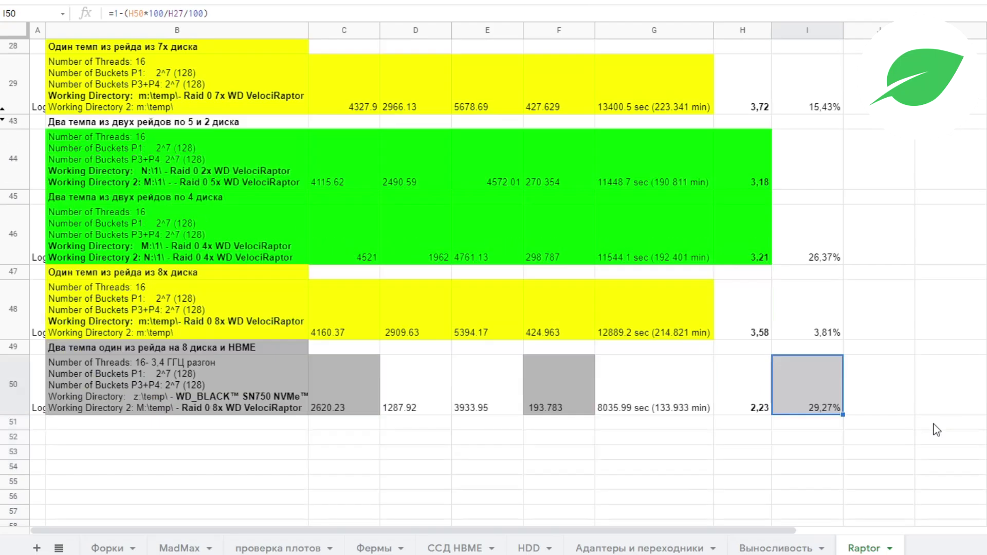
scroll(917, 410, "up", 1)
scroll(908, 411, "up", 1)
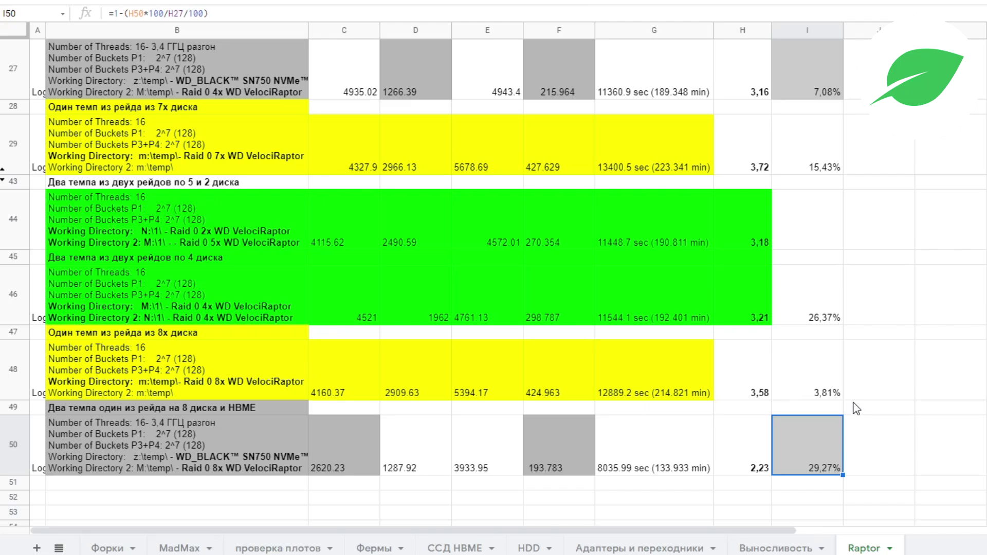
Compare the working directory setups of the 4+4 disk test in B46 and the 5+2 disk test in B44.
left_click(896, 386)
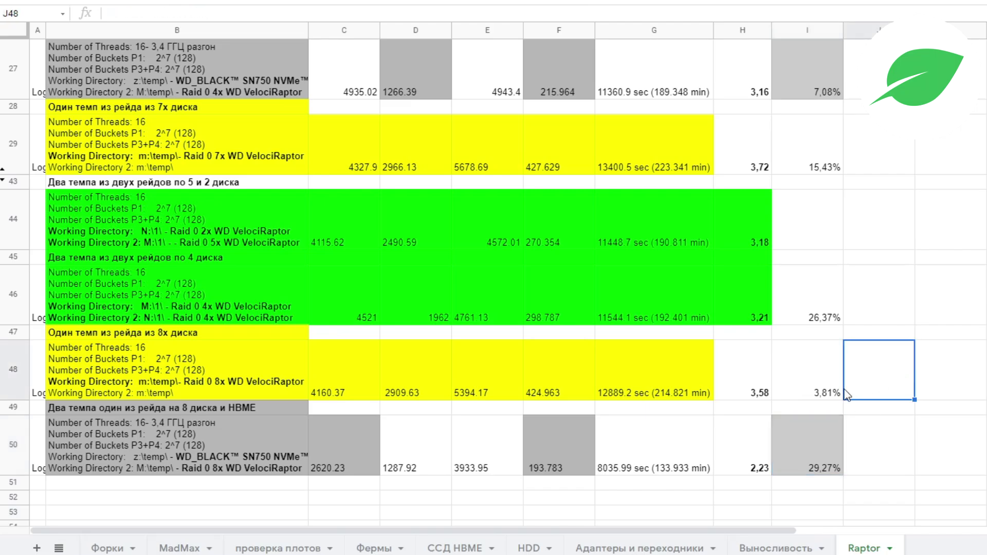
left_click(240, 304)
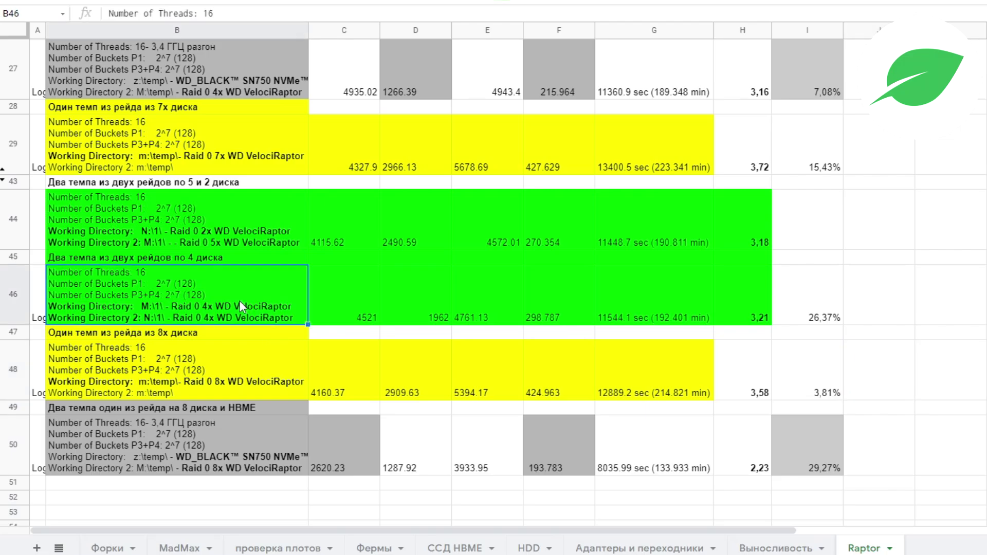
left_click(234, 241)
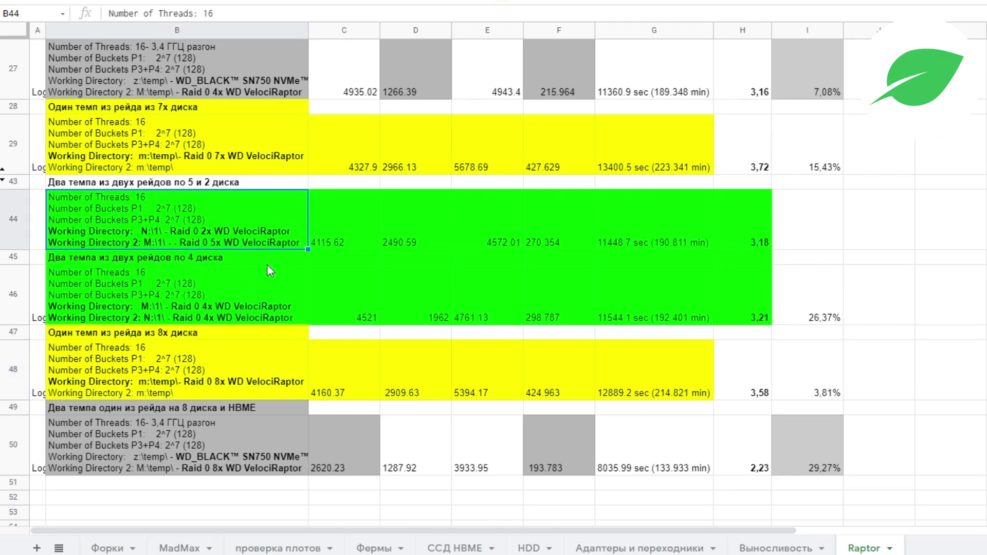
left_click(260, 307)
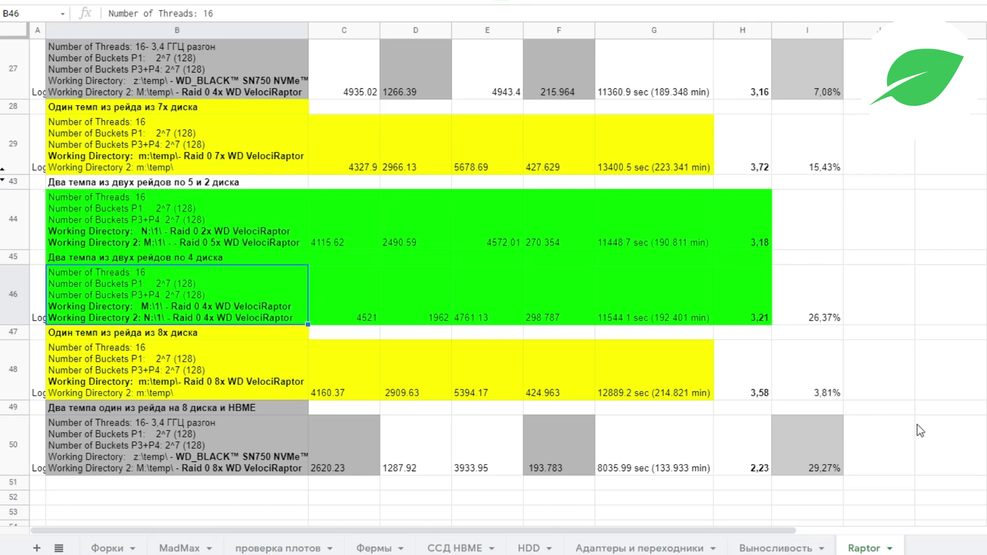
left_click(165, 224)
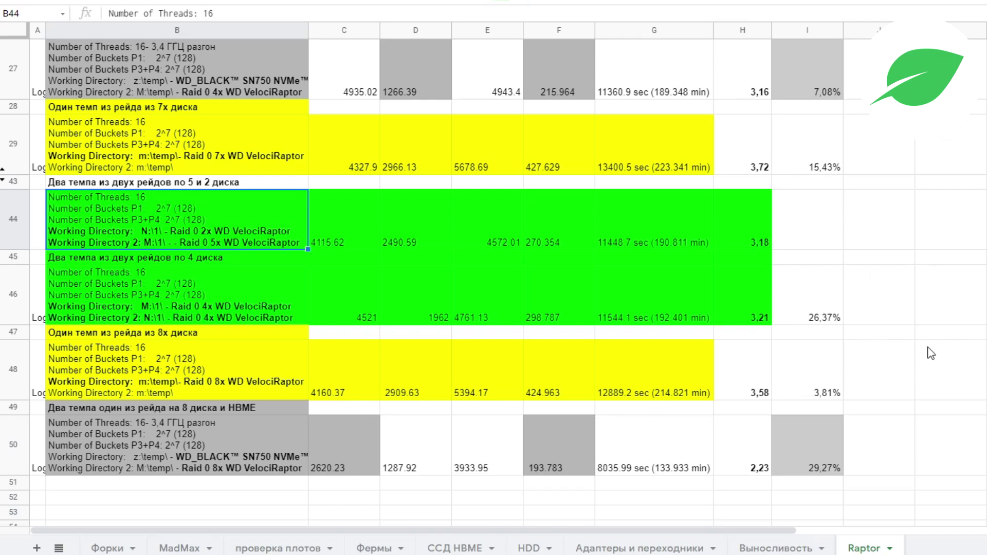
Switch to the YouTube channel's uploads and look through its Chia videos.
scroll(927, 352, "down", 1)
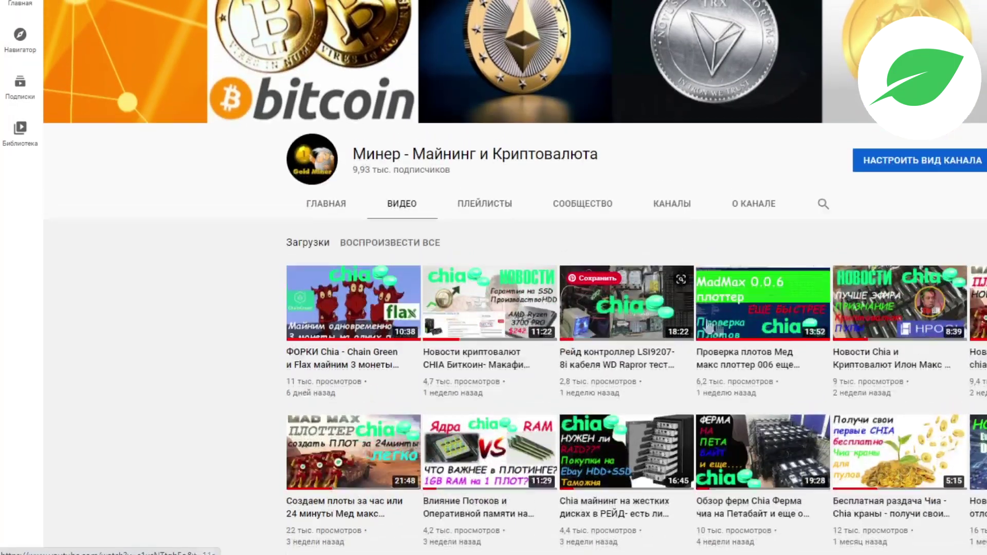
scroll(708, 327, "down", 2)
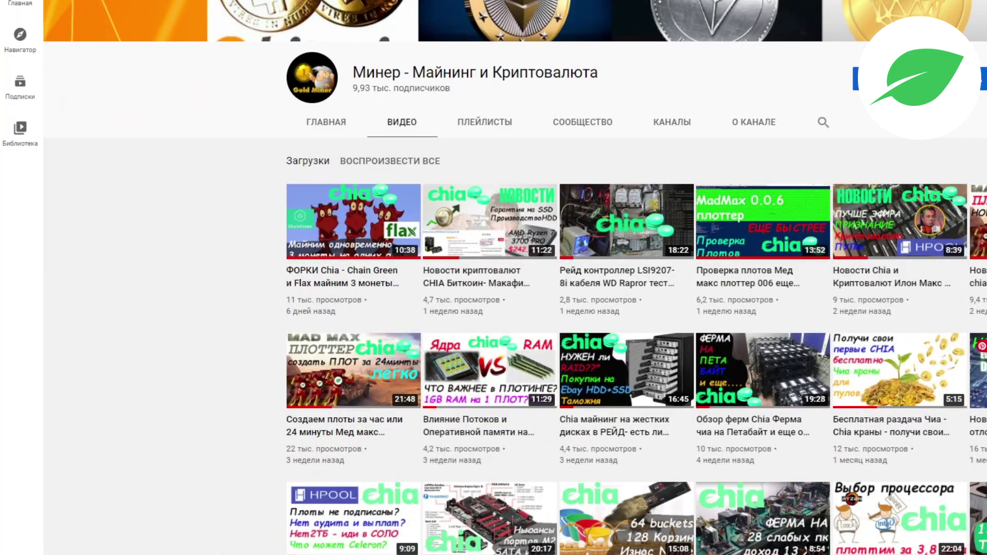